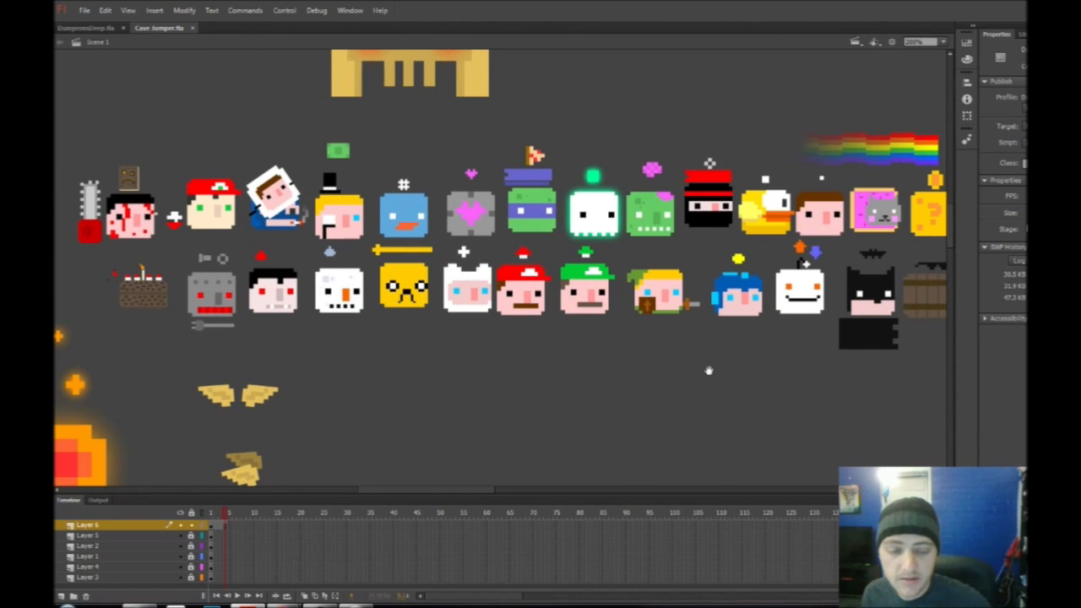
Draw a small unfilled square with a red outline in the empty area beside the golden skull
left_click_drag(709, 371, 748, 425)
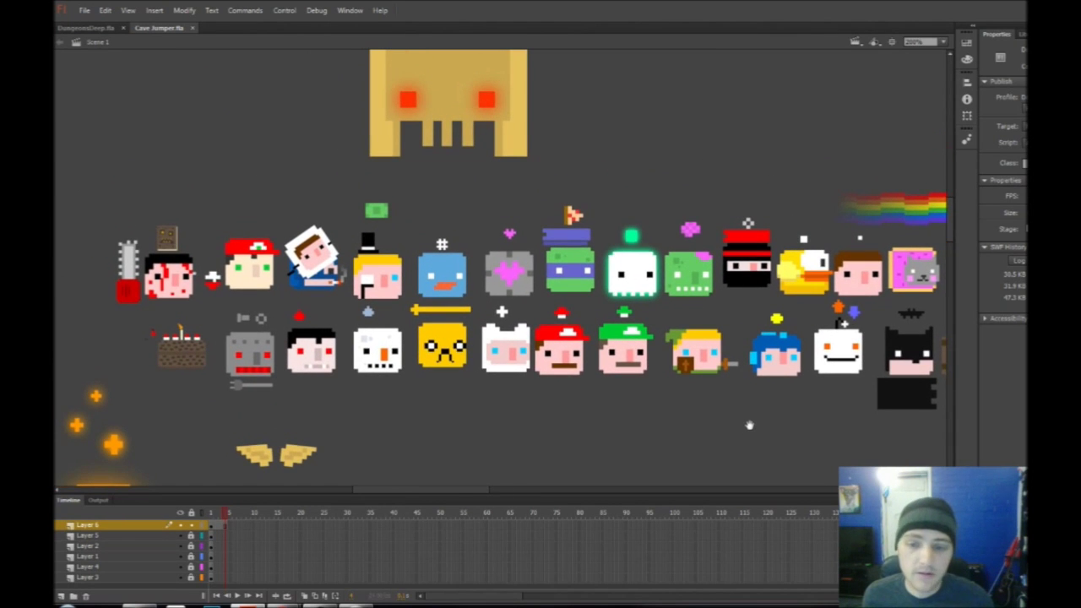
key("r")
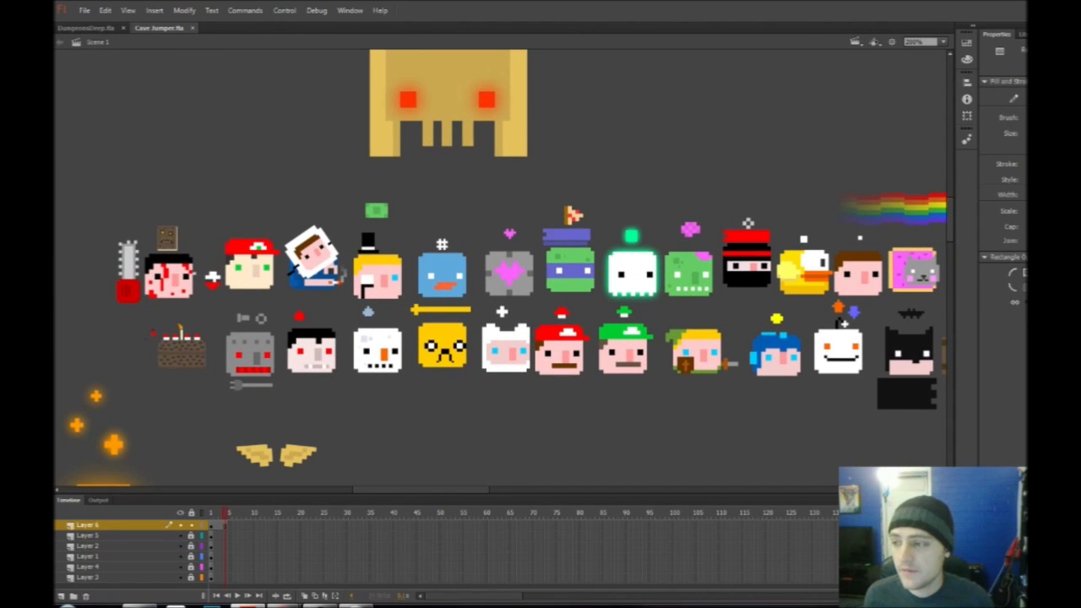
left_click(1025, 263)
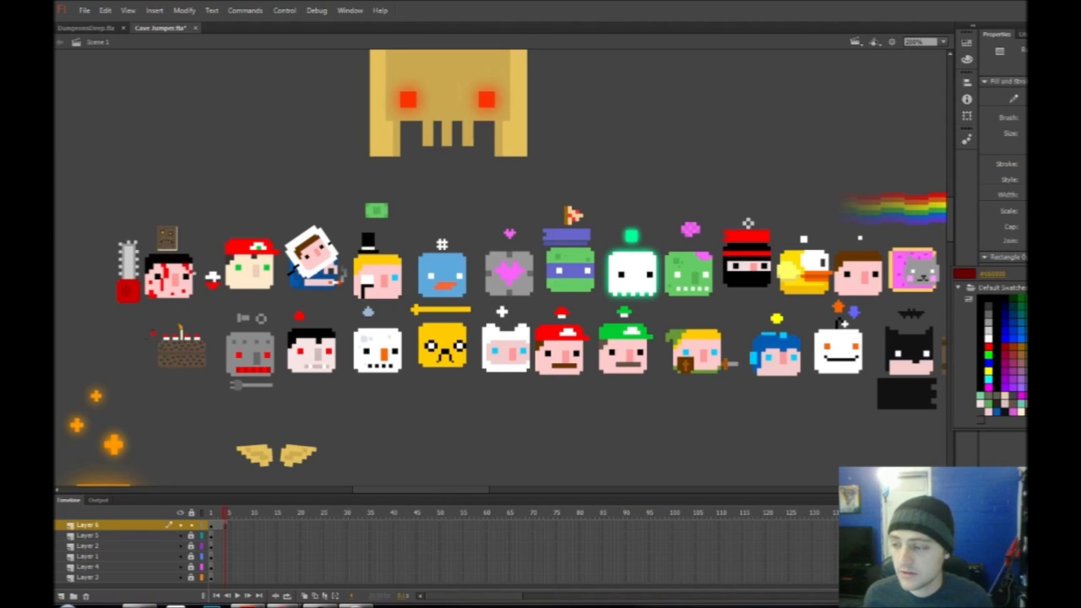
key("Escape")
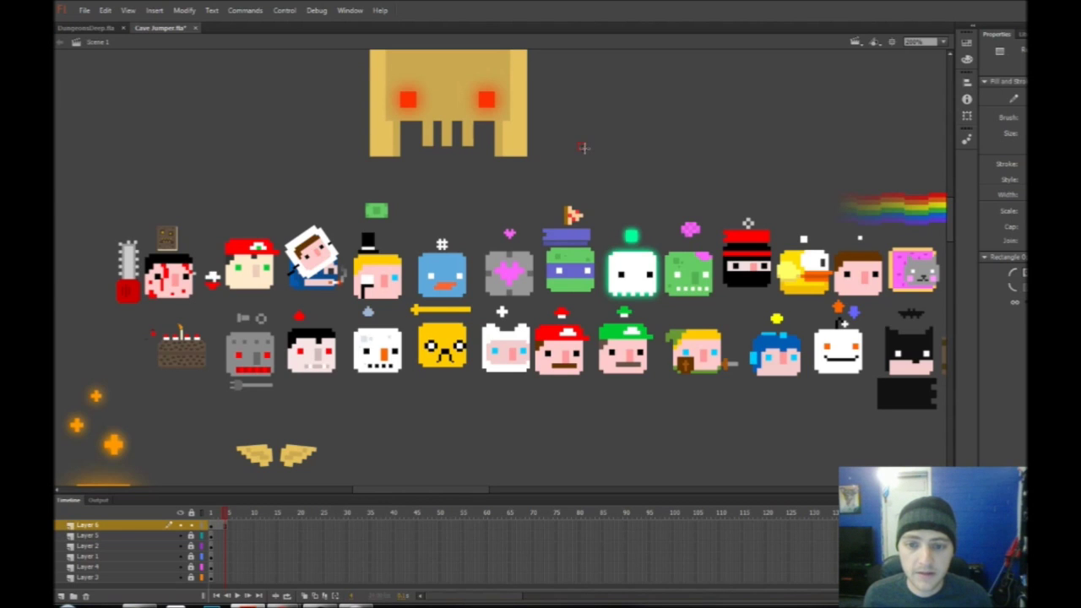
key("v")
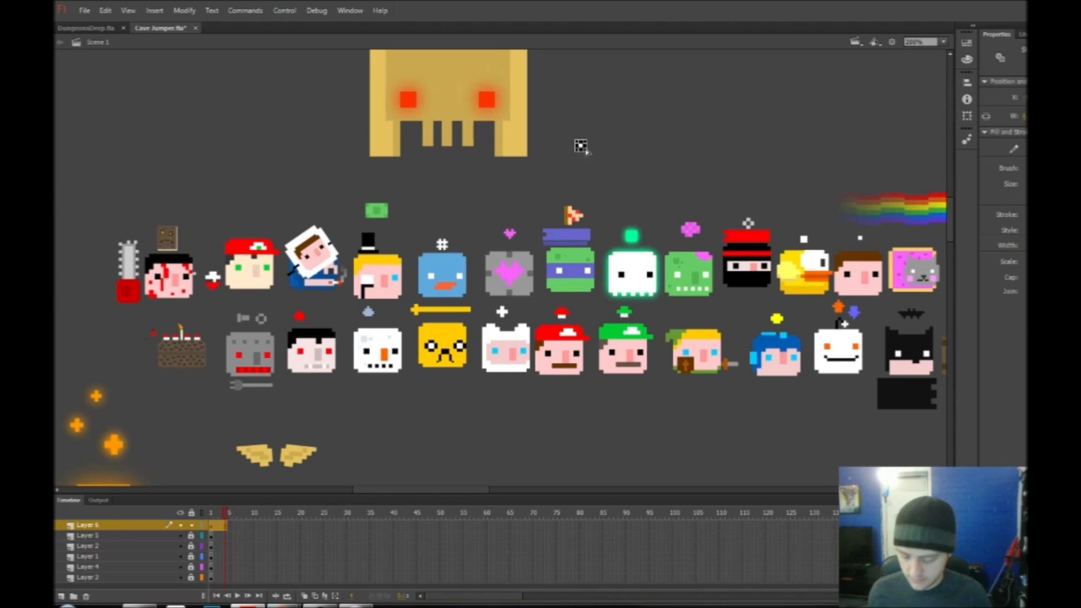
Duplicate the red square edge to edge until it forms a grid of four by four cells
key("ctrl+equal")
key("ctrl+equal")
key("ctrl+equal")
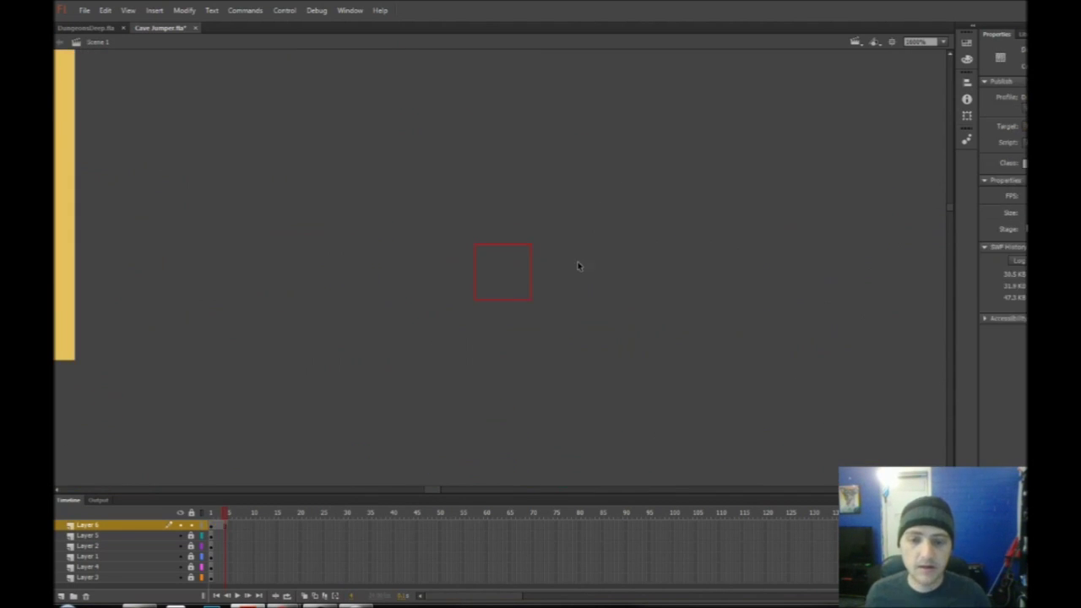
left_click(532, 285)
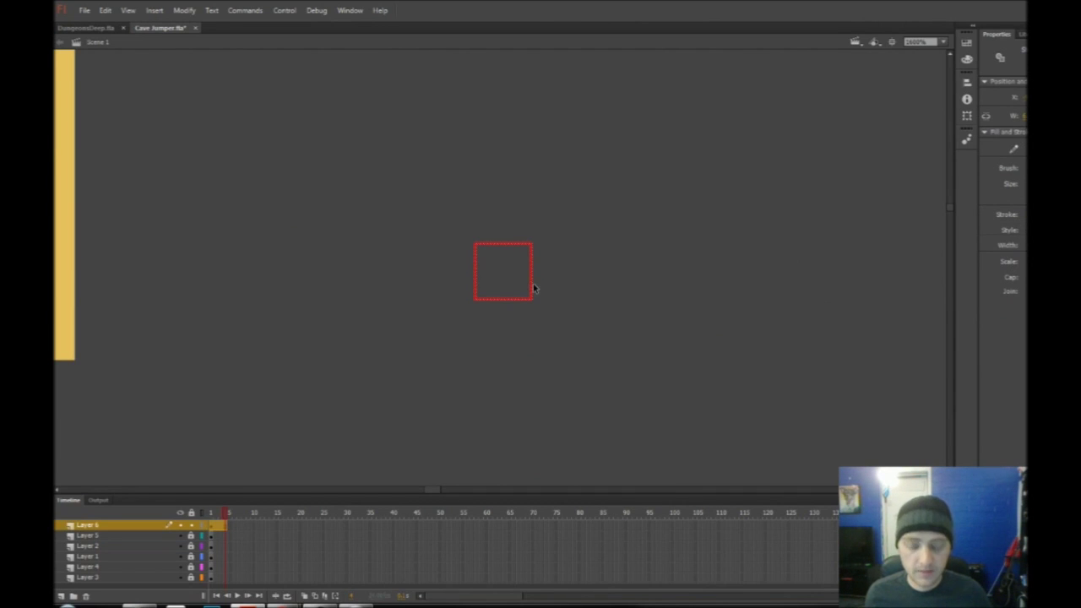
left_click_drag(532, 285, 589, 294)
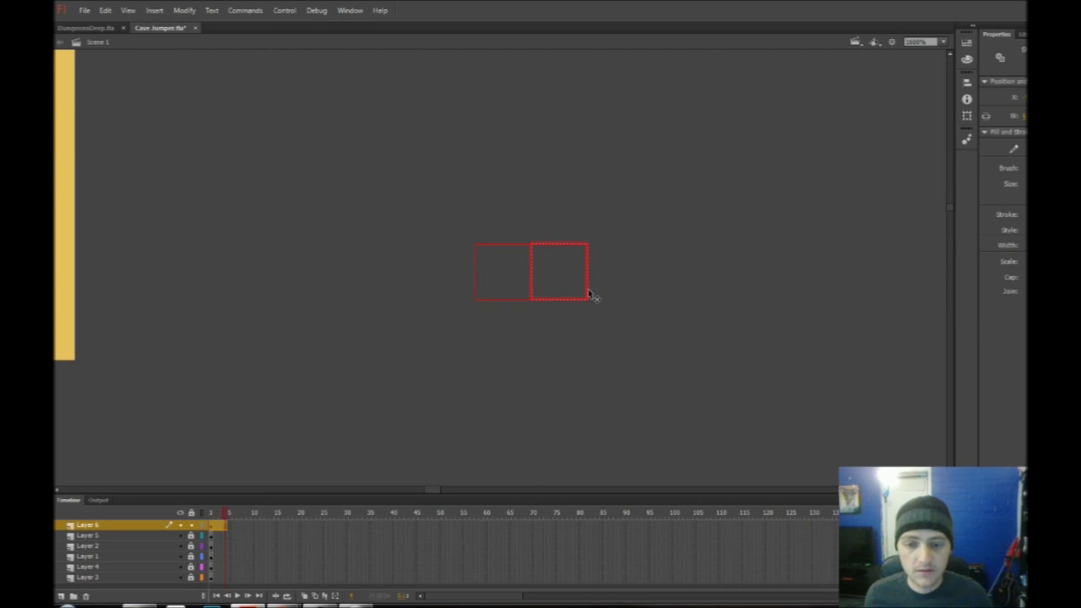
left_click_drag(631, 201, 301, 397)
left_click_drag(535, 299, 535, 354)
left_click_drag(616, 217, 451, 396)
left_click_drag(535, 304, 646, 302)
left_click(756, 205)
left_click_drag(756, 205, 262, 484)
left_click_drag(598, 306, 591, 415)
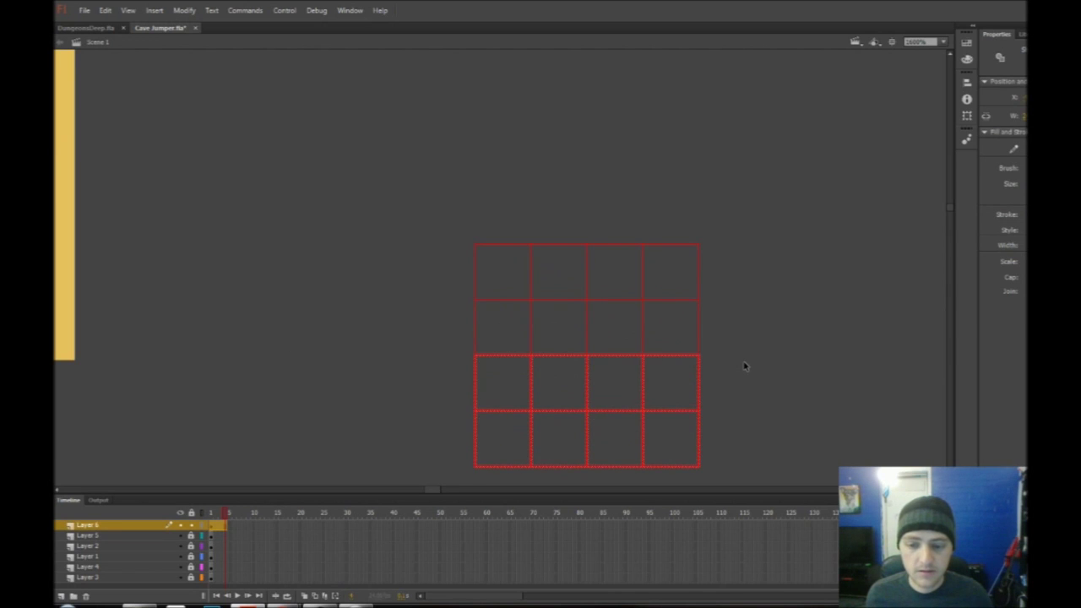
left_click(744, 365)
Fill all sixteen cells of the grid with bright yellow using the Paint Bucket
key("ctrl+minus")
key("ctrl+minus")
key("ctrl+minus")
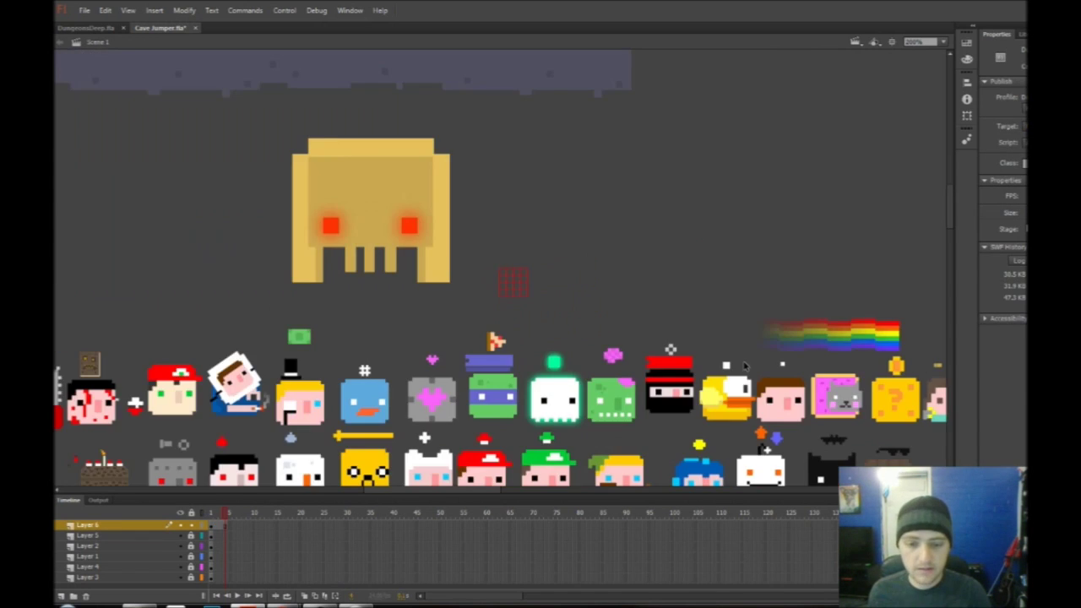
key("ctrl+minus")
key("ctrl+equal")
key("ctrl+equal")
key("ctrl+equal")
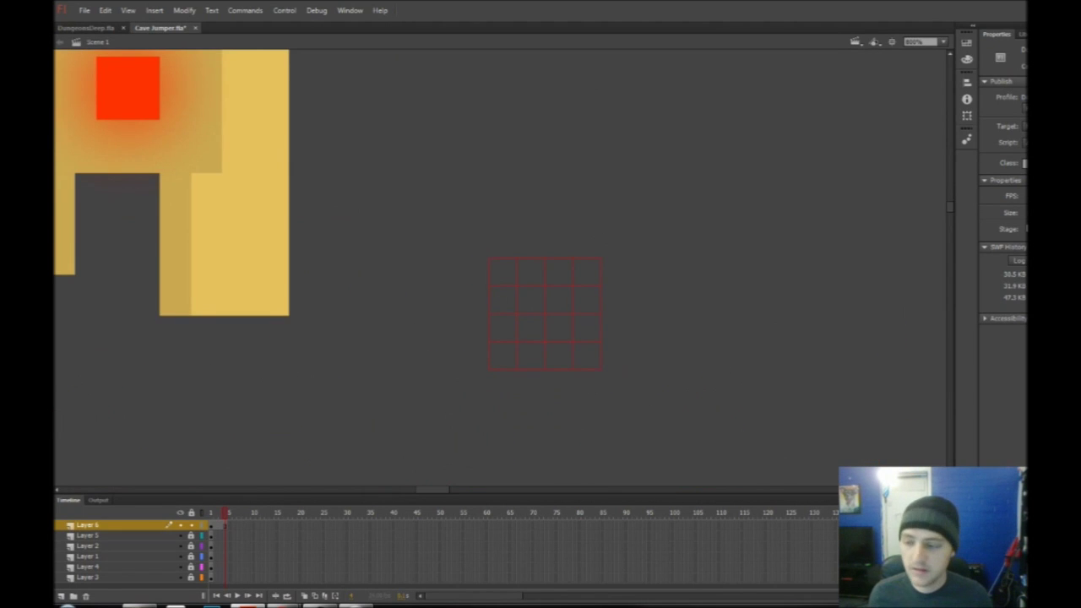
key("b")
left_click(1047, 268)
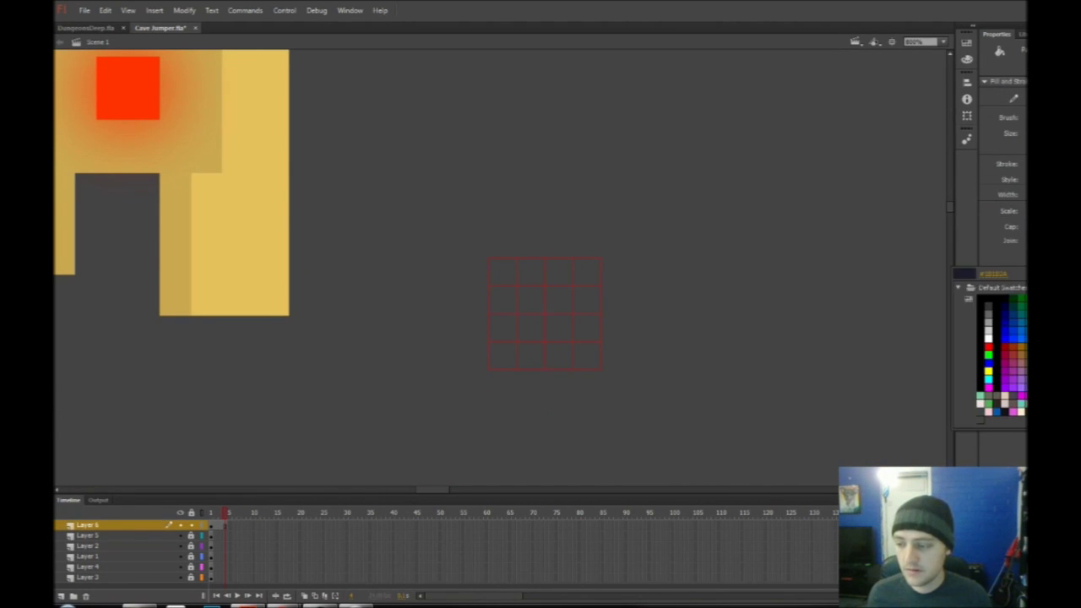
left_click(1065, 348)
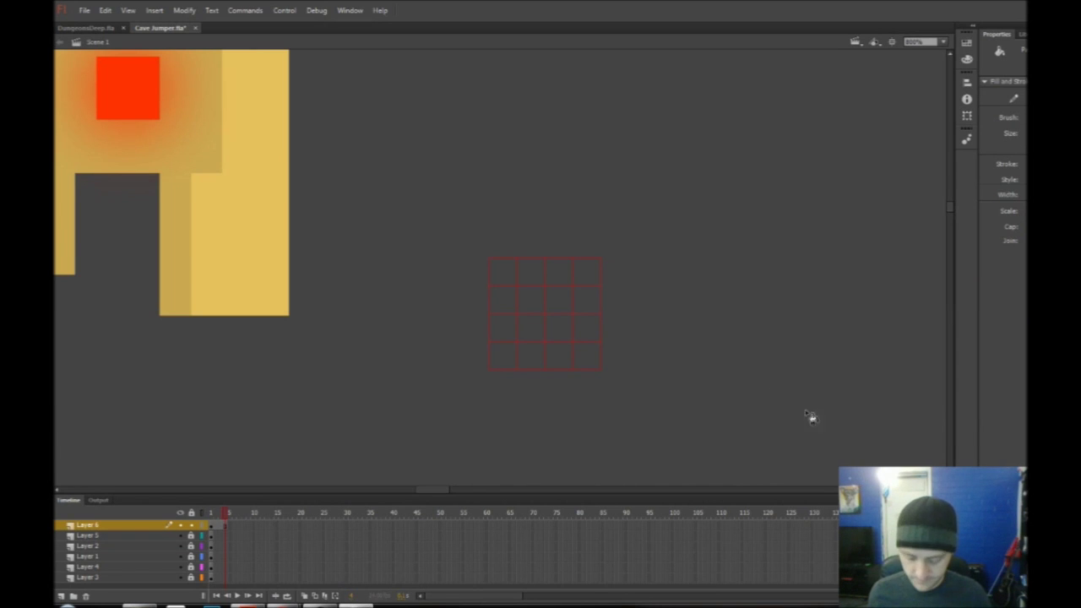
mouse_move(512, 277)
left_mouse_down()
mouse_move(506, 347)
mouse_move(534, 355)
mouse_move(529, 278)
mouse_move(555, 278)
mouse_move(564, 310)
mouse_move(588, 281)
mouse_move(588, 328)
mouse_move(560, 323)
mouse_move(583, 362)
left_mouse_up()
key("v")
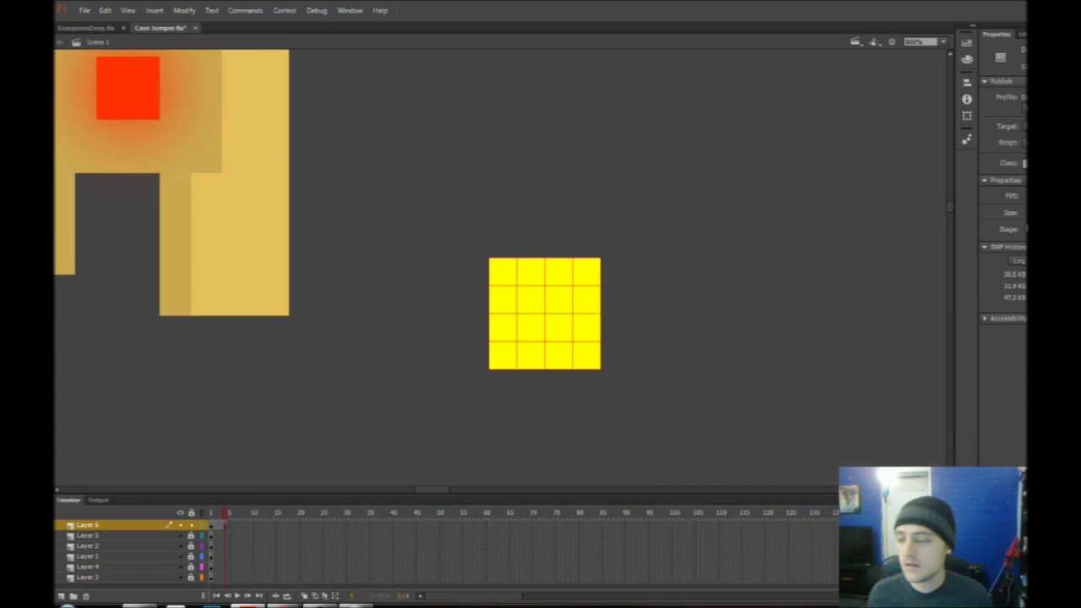
Fill the four central cells of the yellow grid with orange
left_click(1026, 228)
left_click(1026, 355)
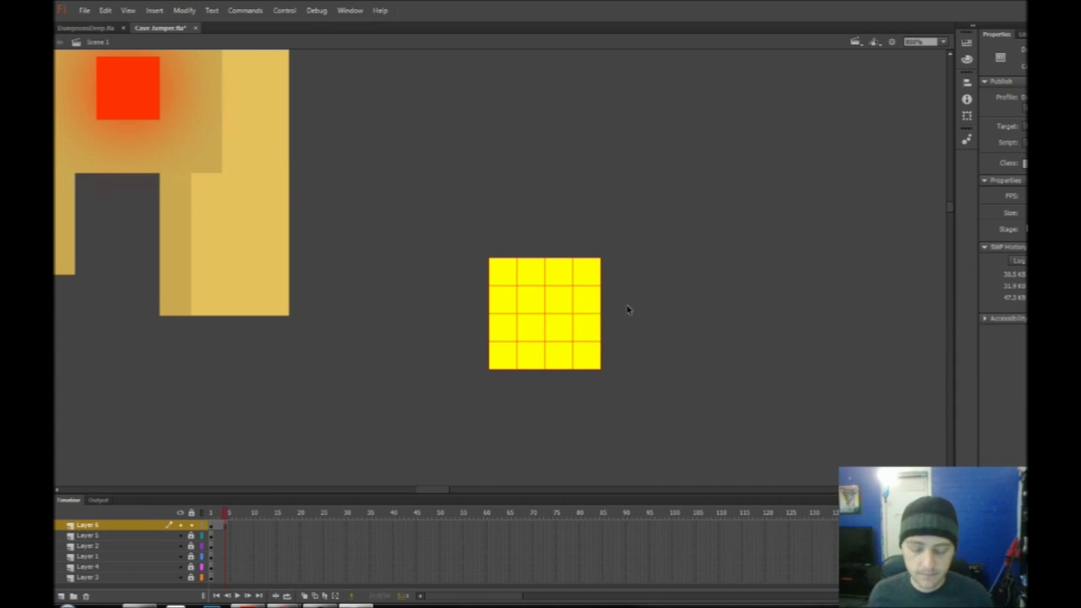
key("b")
mouse_move(538, 304)
left_mouse_down()
mouse_move(567, 332)
mouse_move(569, 307)
left_mouse_up()
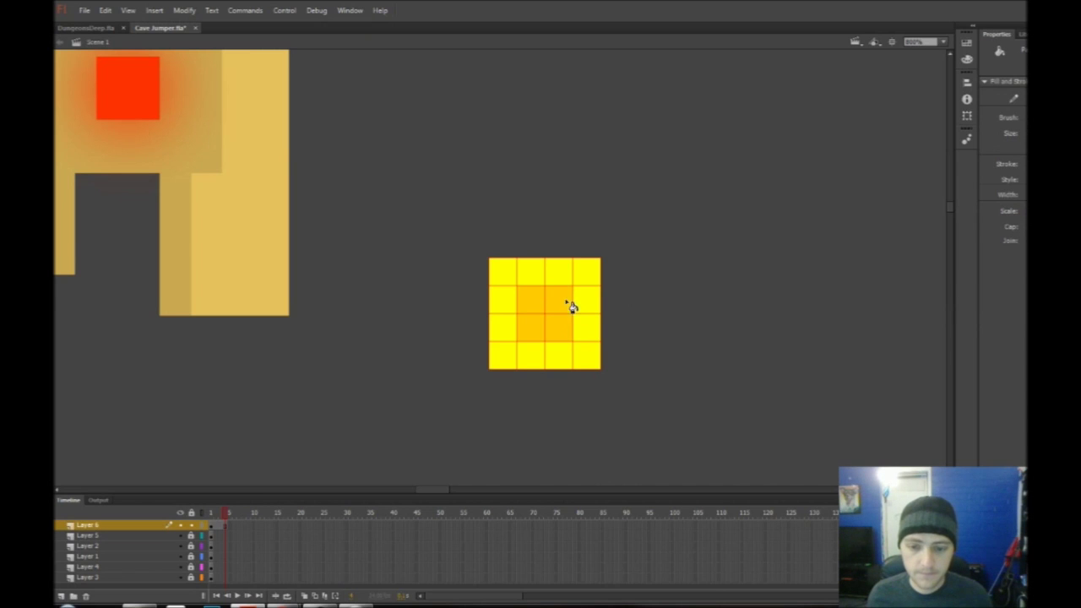
Delete the red grid lines from the coloured square and then remove the whole square
key("v")
double_click(574, 310)
key("Delete")
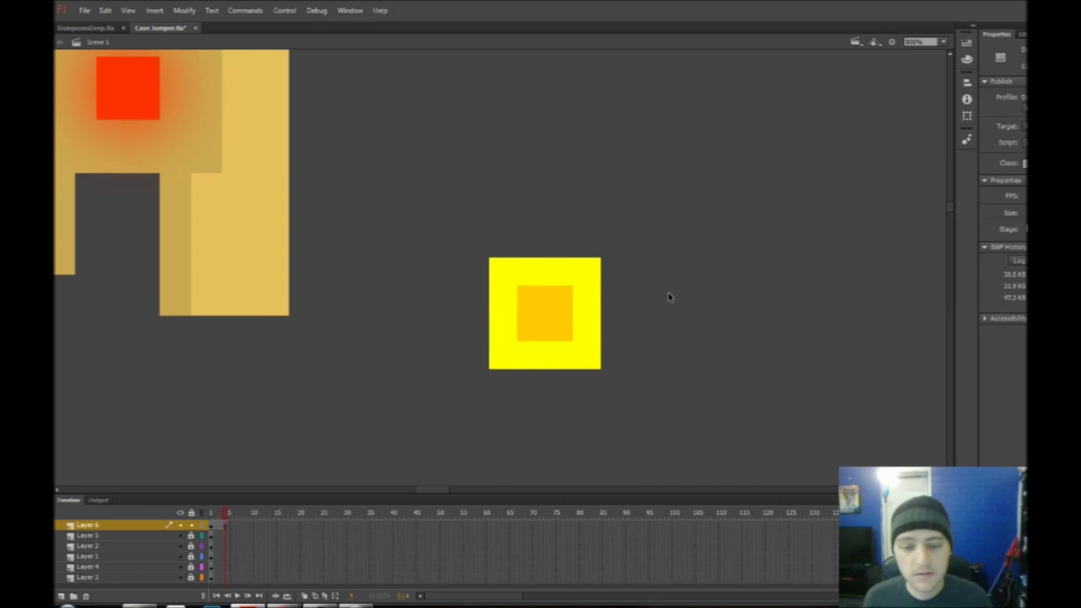
left_click_drag(679, 218, 460, 418)
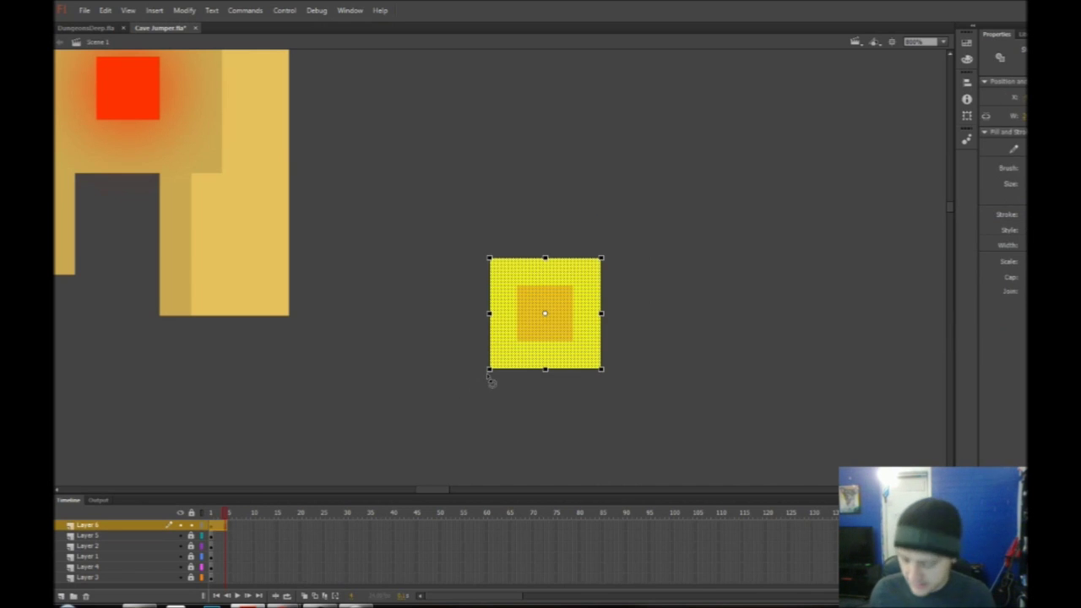
key("Delete")
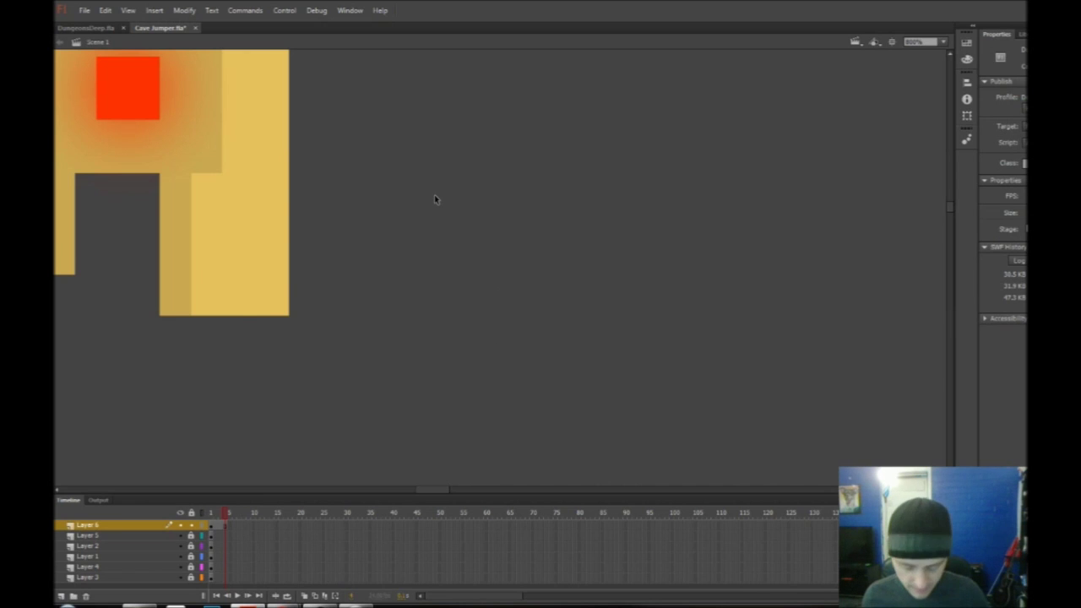
Save the Cave Jumper.fla document
key("ctrl+minus")
key("ctrl+minus")
key("ctrl+s")
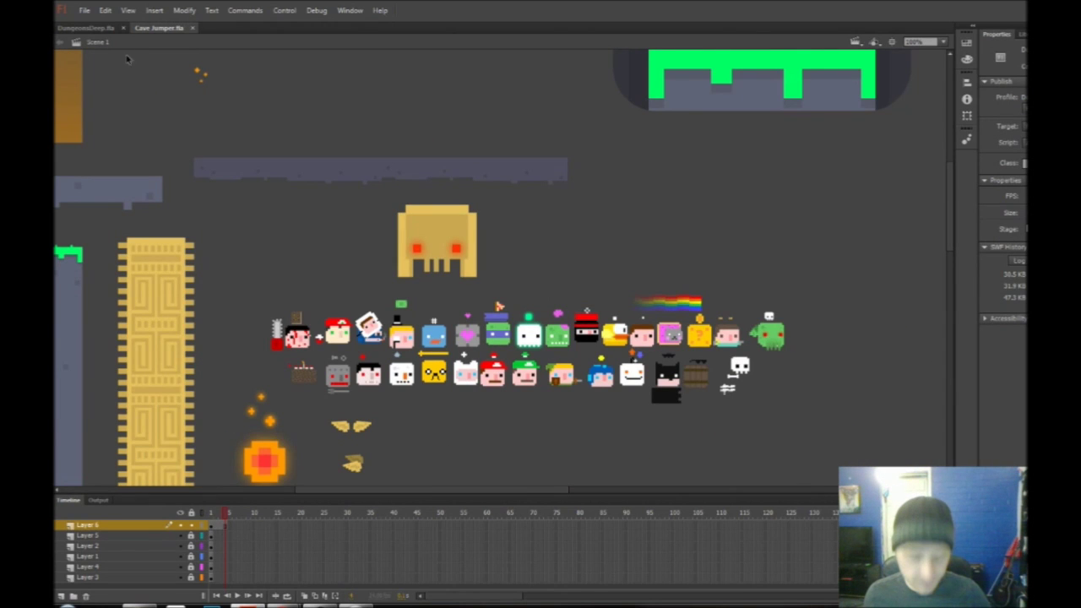
Switch to DungeonsDeep.fla, preview the movie in a maximized test window, and close the preview
left_click(88, 28)
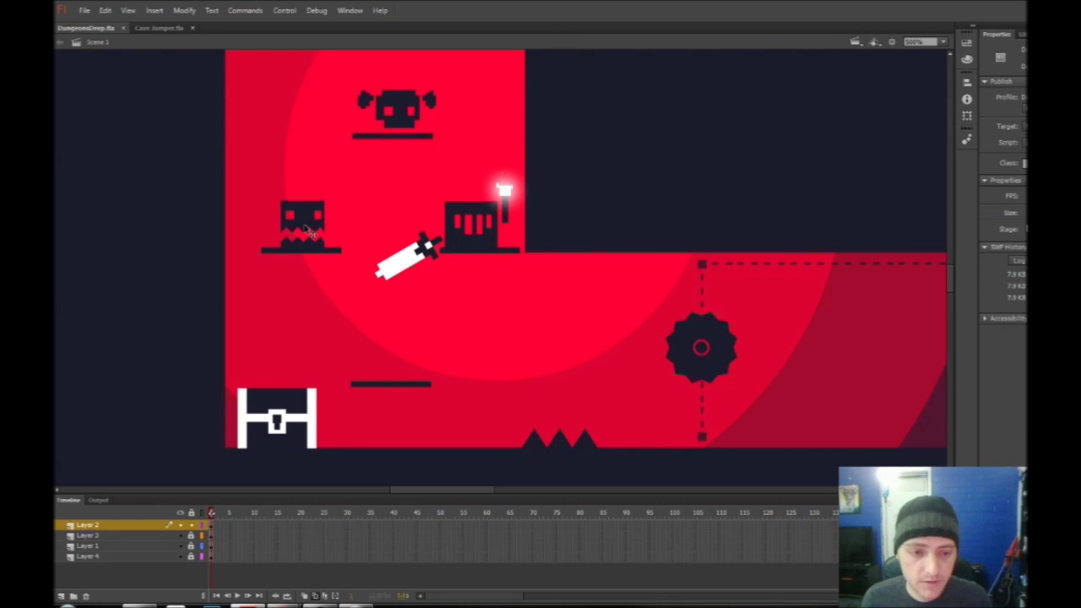
left_click_drag(897, 346, 769, 315)
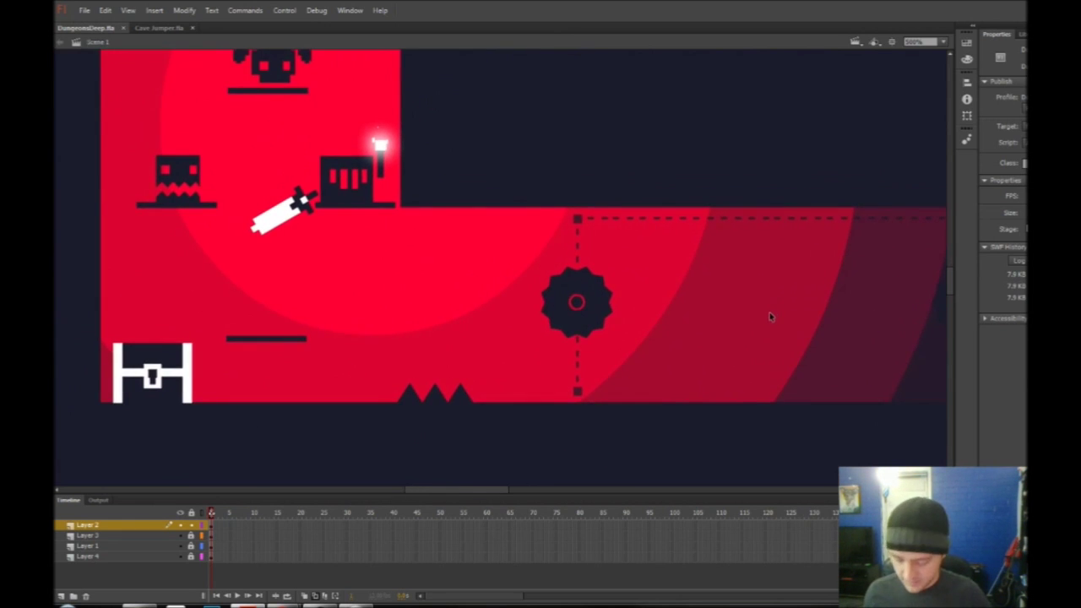
key("ctrl+Return")
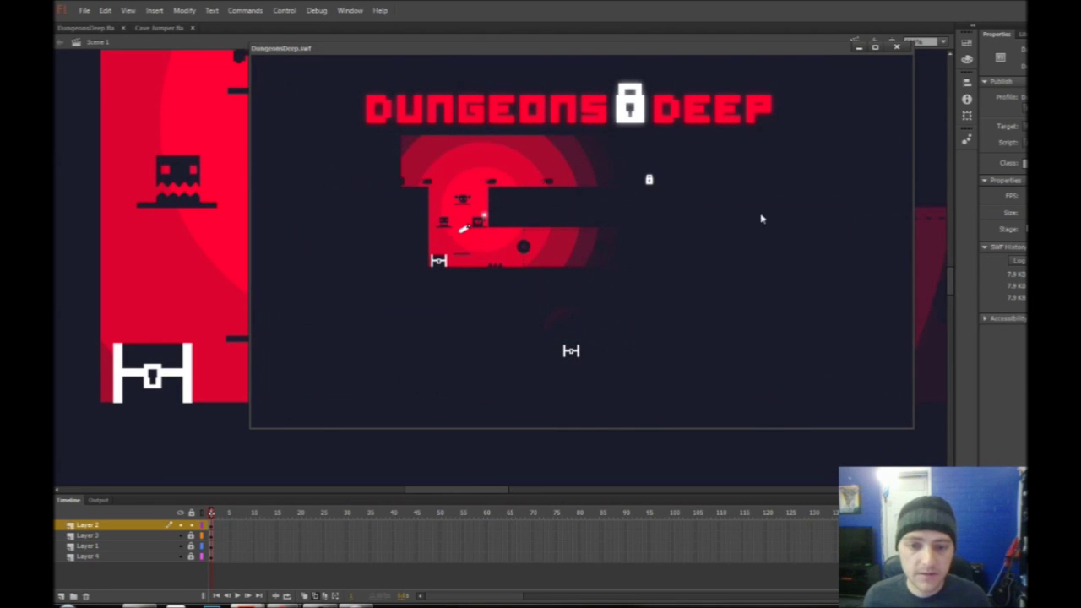
left_click(880, 52)
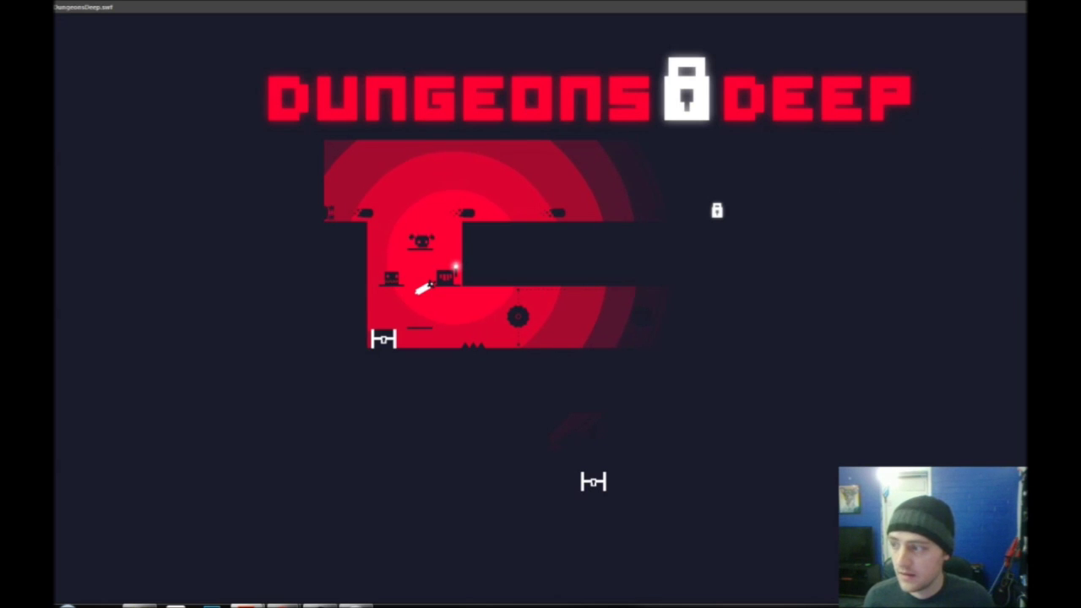
key("Escape")
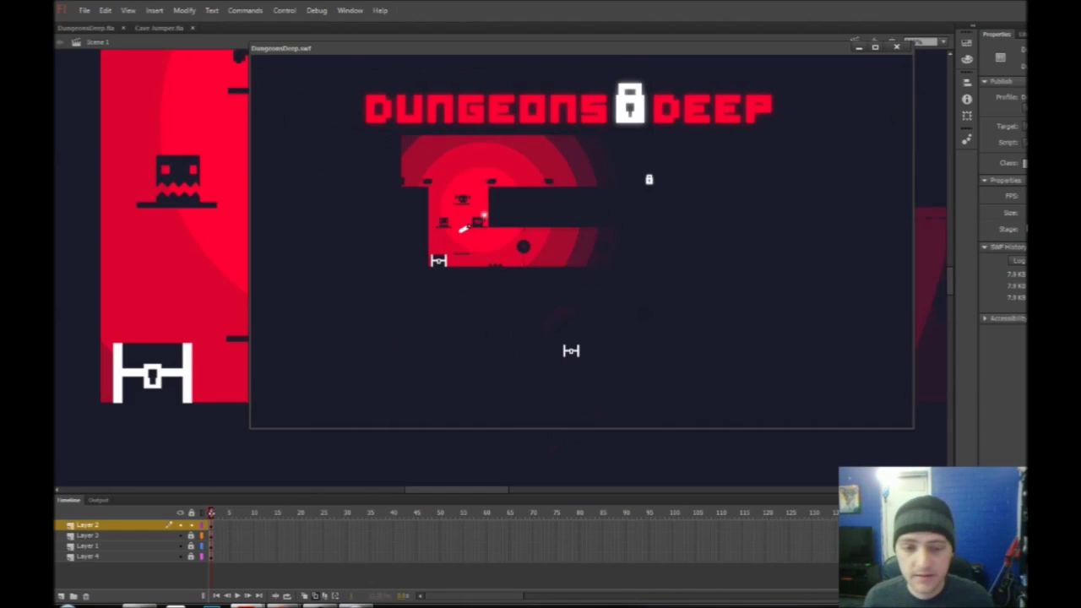
left_click(896, 47)
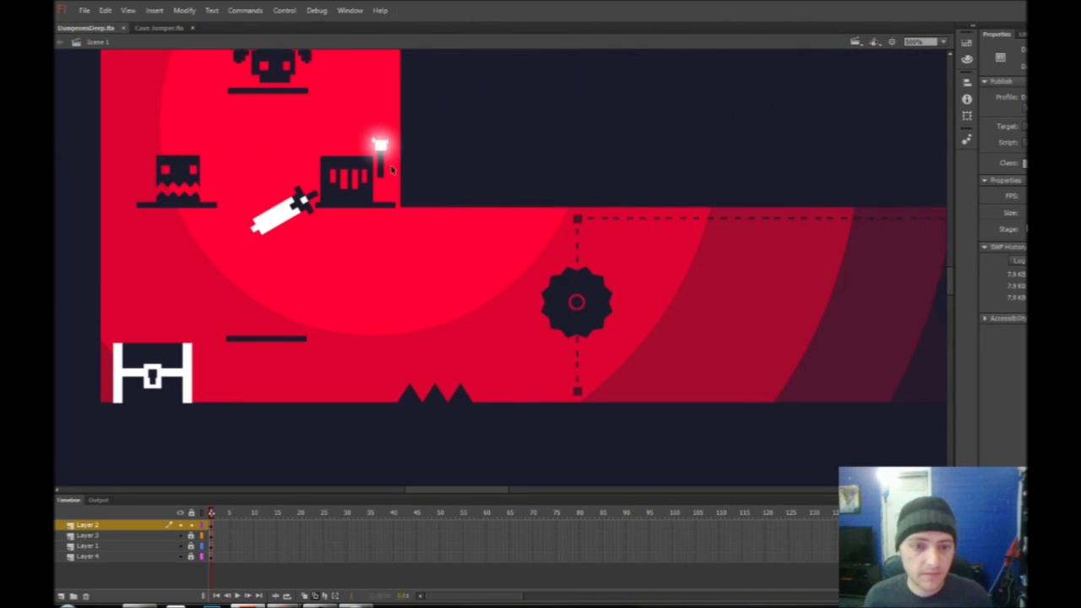
Move the helmeted character, its sword, torch and the light circles together into the lower corridor between the two saw blades
left_click(382, 165)
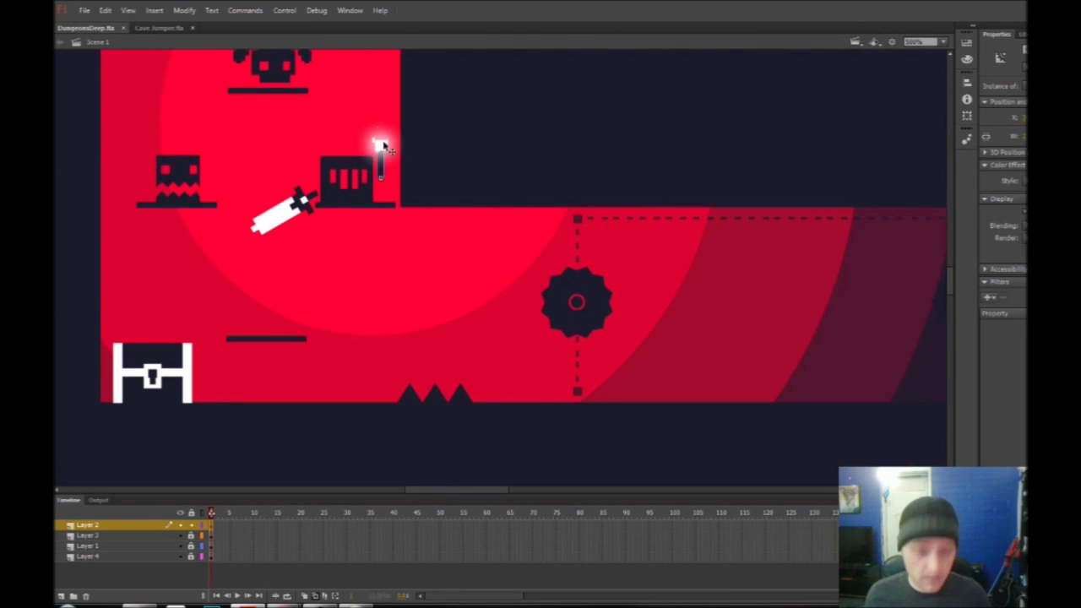
left_click(361, 187)
left_click(307, 210)
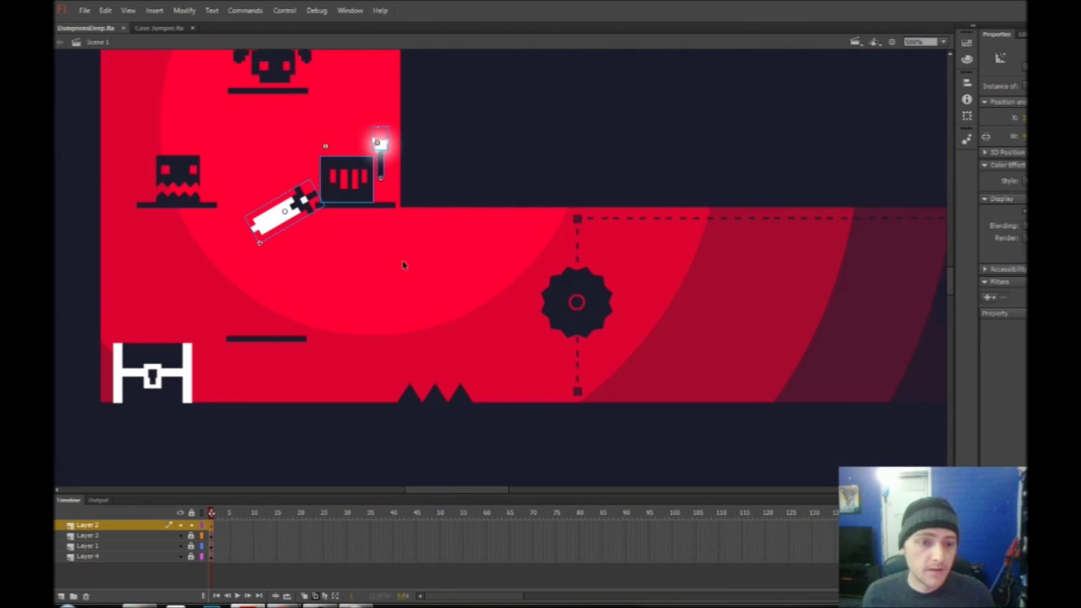
key("ctrl+minus")
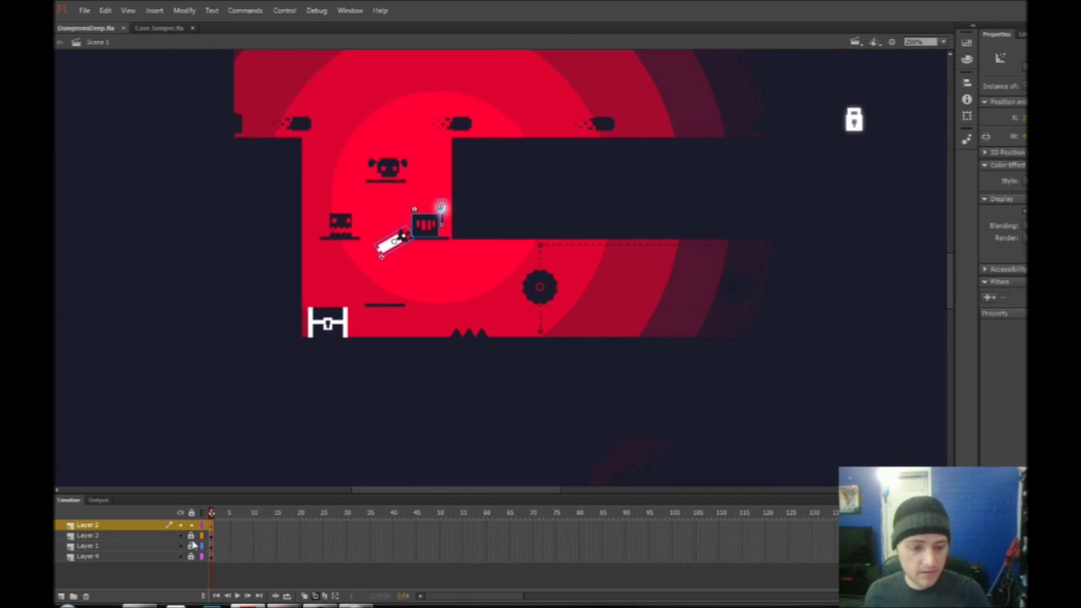
left_click(437, 276)
left_click_drag(431, 272, 549, 216)
Test the movie in a maximized window to examine the relocated lighting, and close the preview
key("ctrl+Return")
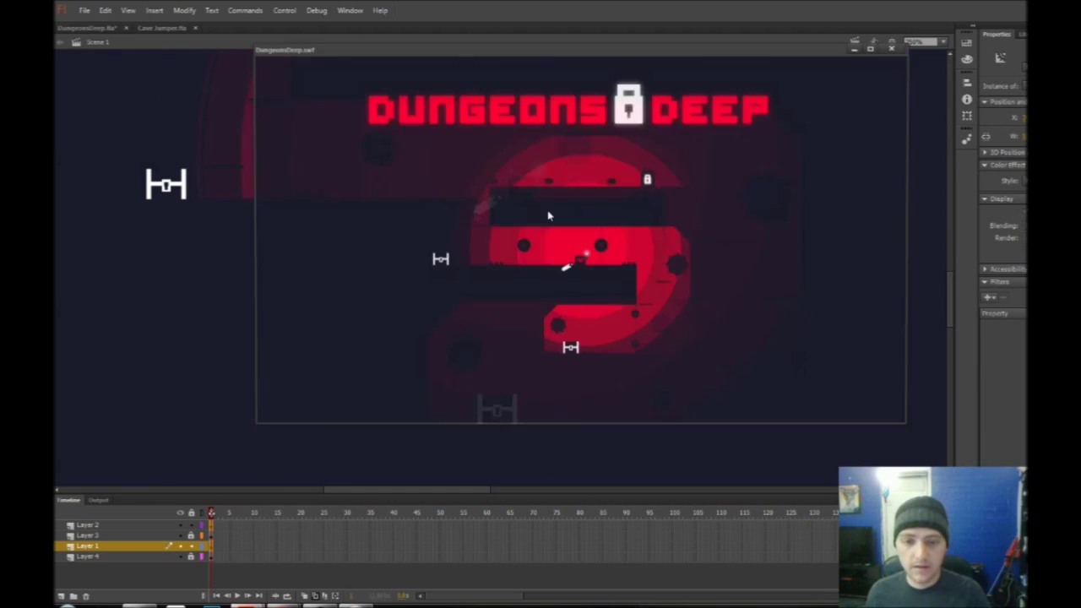
left_click(875, 46)
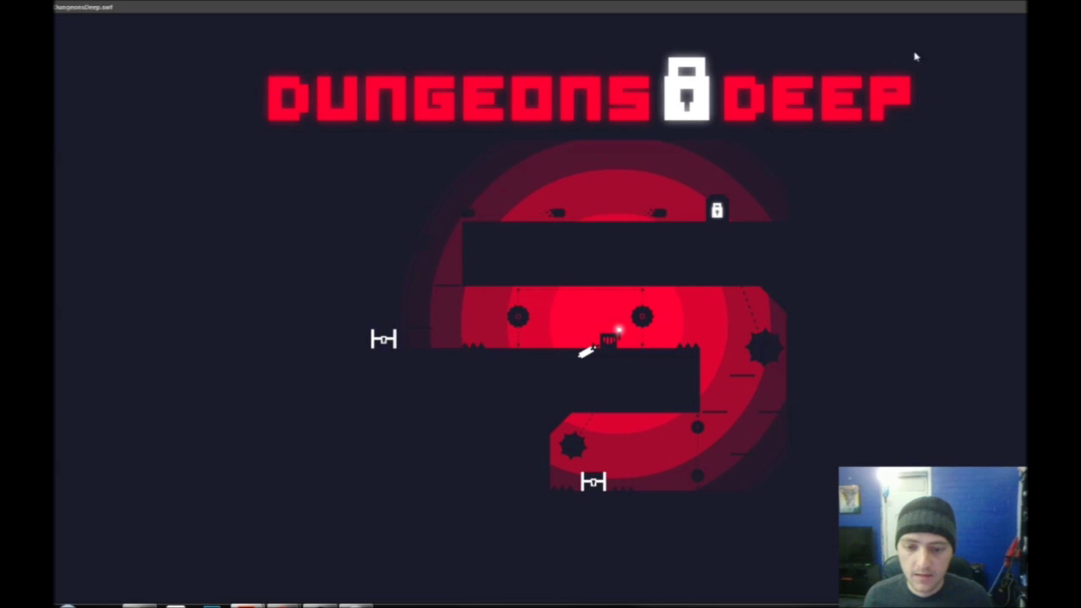
key("ctrl+w")
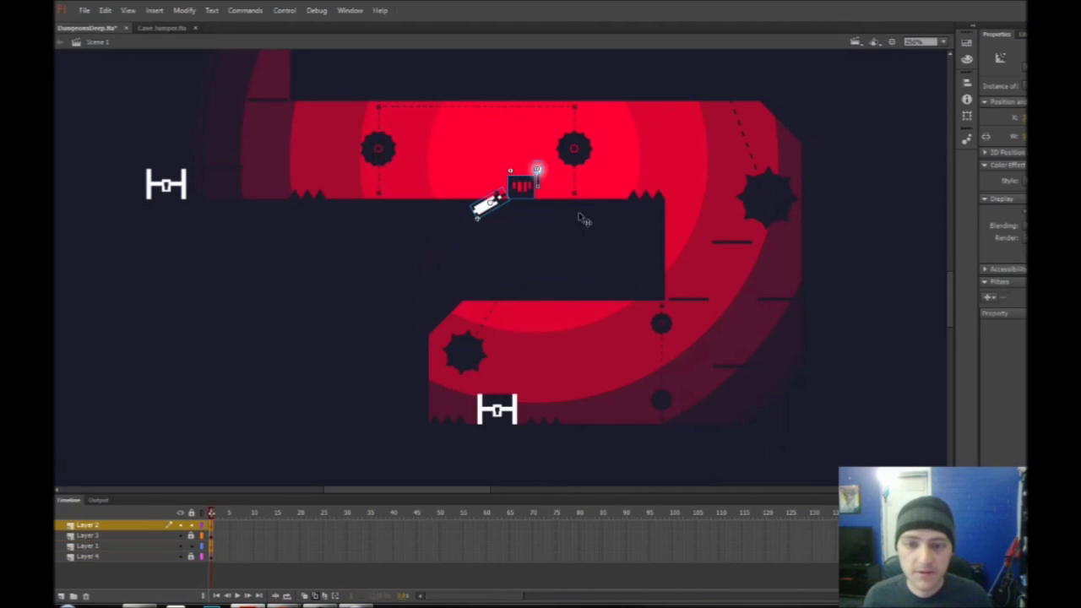
Undo the move of the character, its sword, torch and light circles
scroll(596, 218, "up", 4)
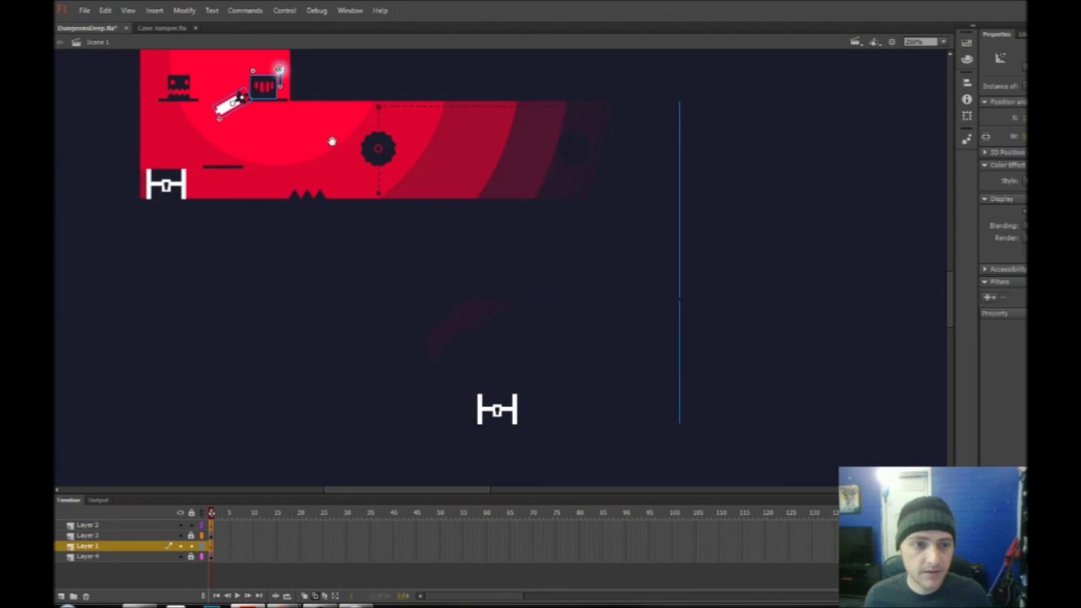
scroll(594, 209, "up", 5)
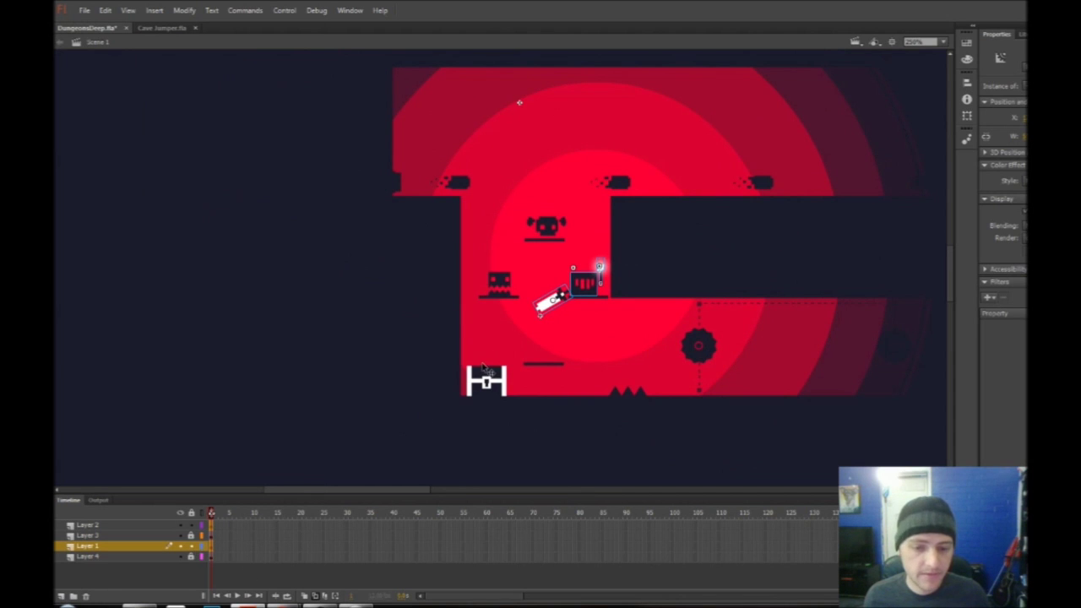
left_click_drag(763, 326, 594, 341)
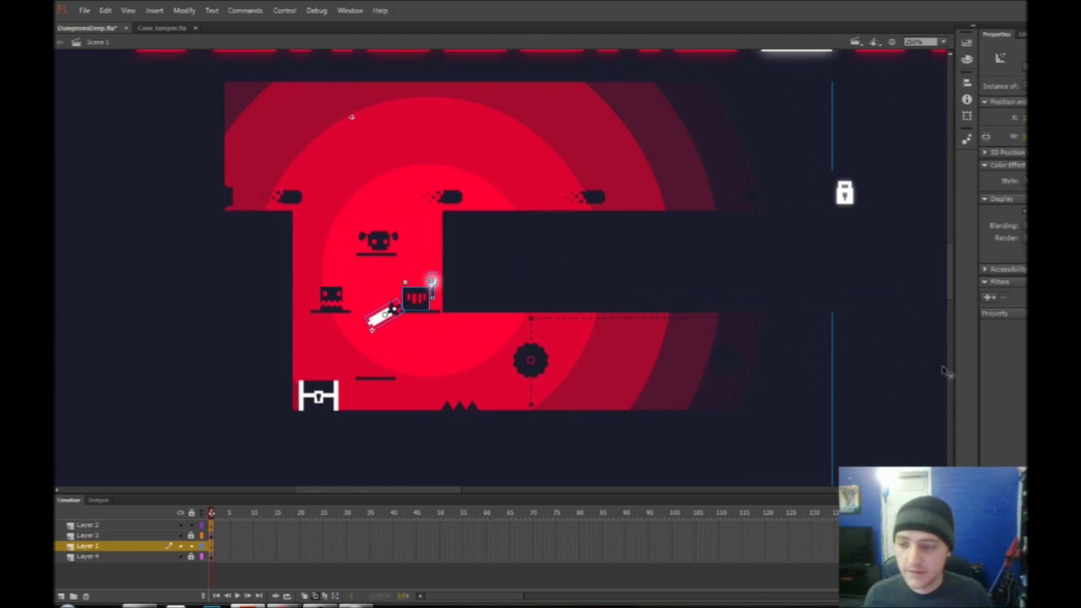
Deselect the character artwork, lock Layer 1 and make Layer 2 the active layer
left_click(890, 370)
left_click(181, 547)
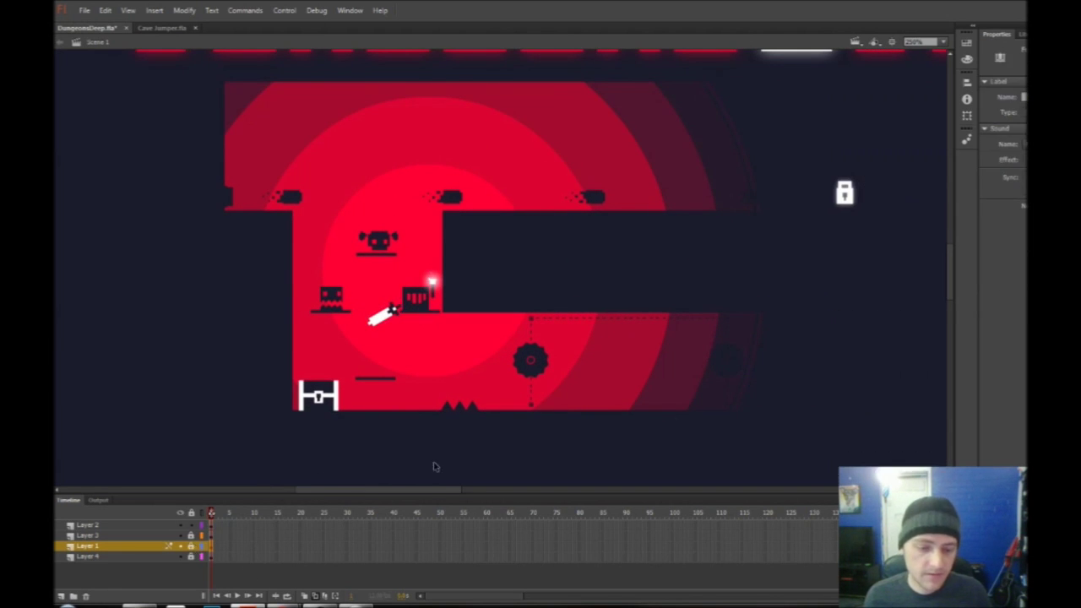
left_click_drag(404, 370, 573, 386)
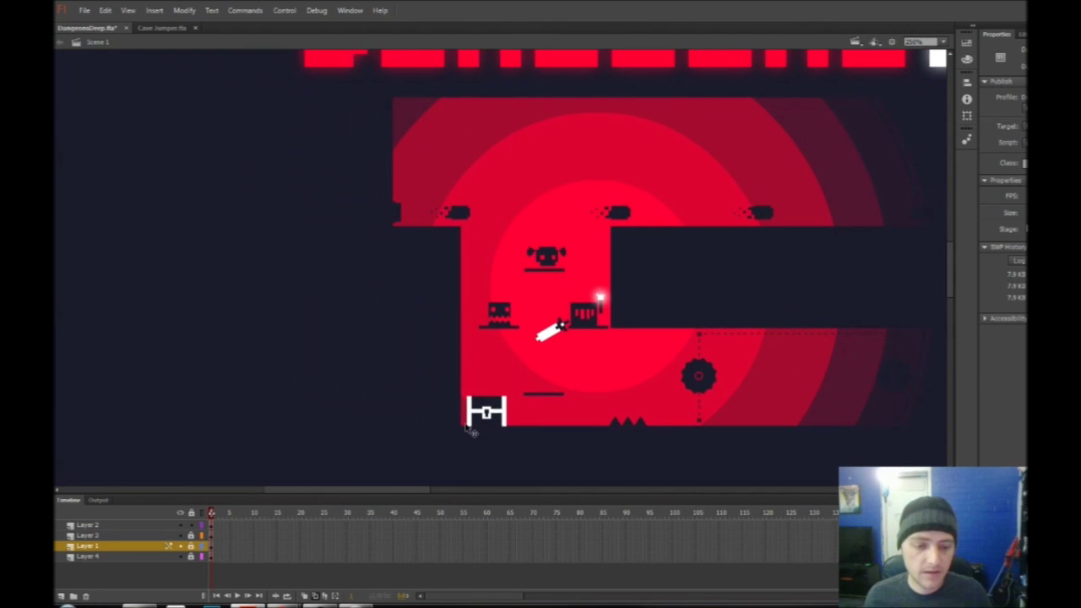
left_click(157, 525)
left_click(657, 353)
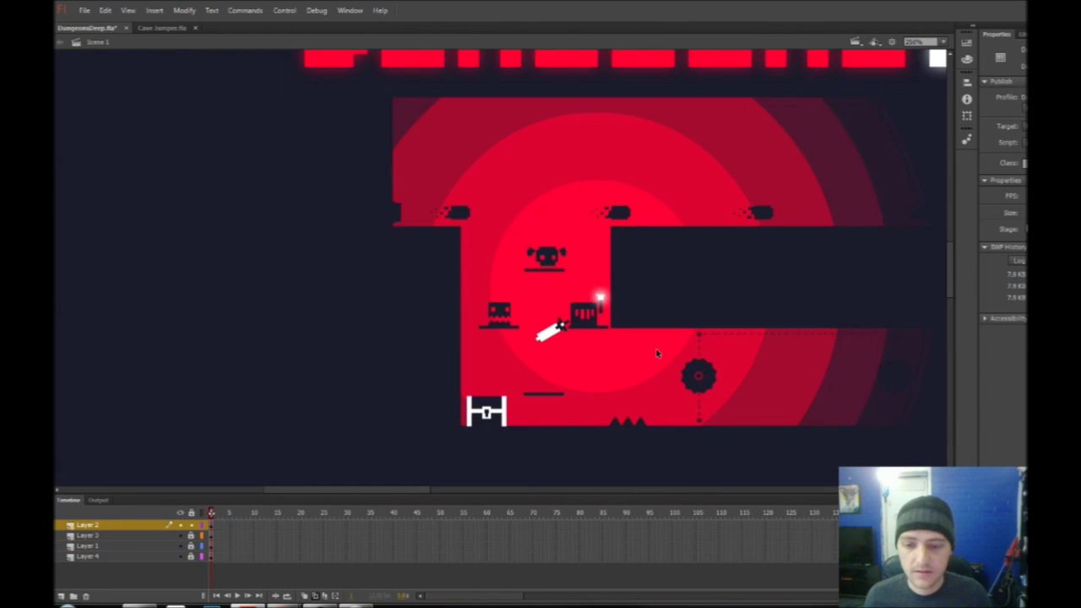
left_click_drag(656, 356, 616, 340)
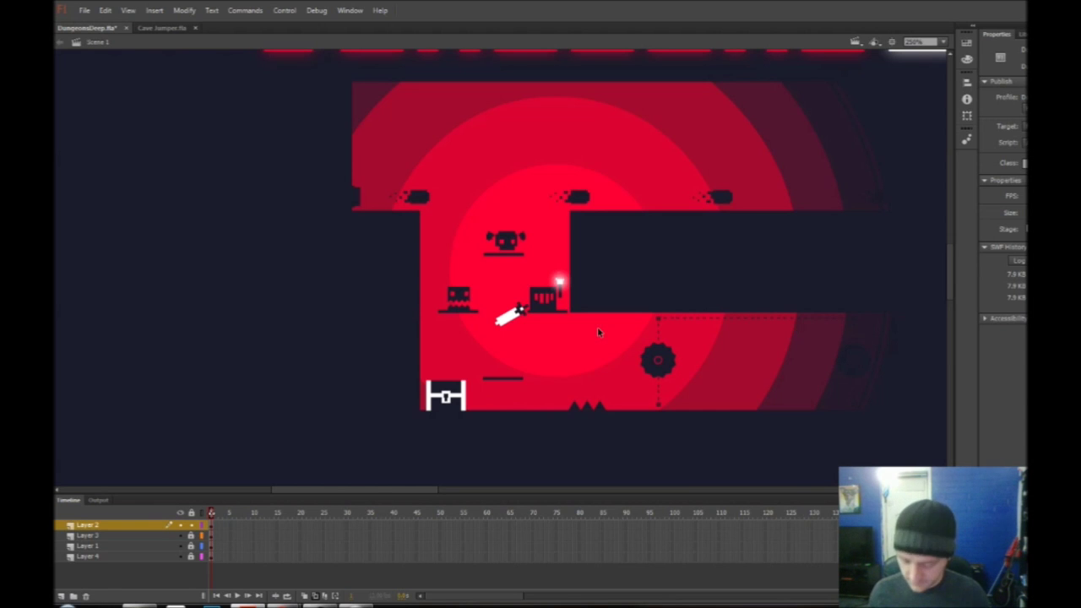
Draw a dark square over the helmeted character, matching the size of its body
key("ctrl+equal")
left_click_drag(589, 342, 557, 255)
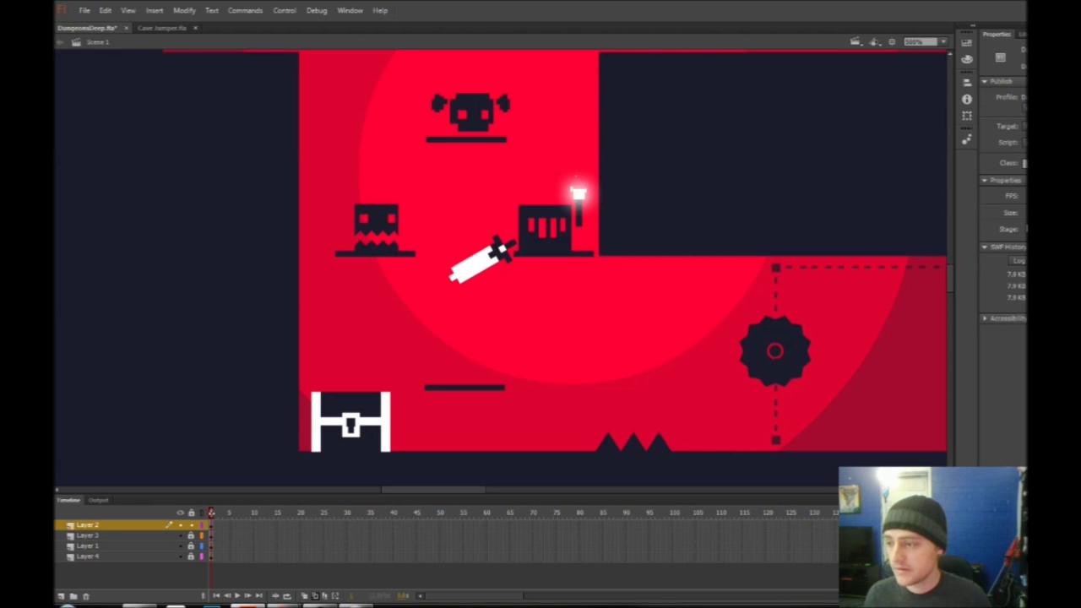
key("r")
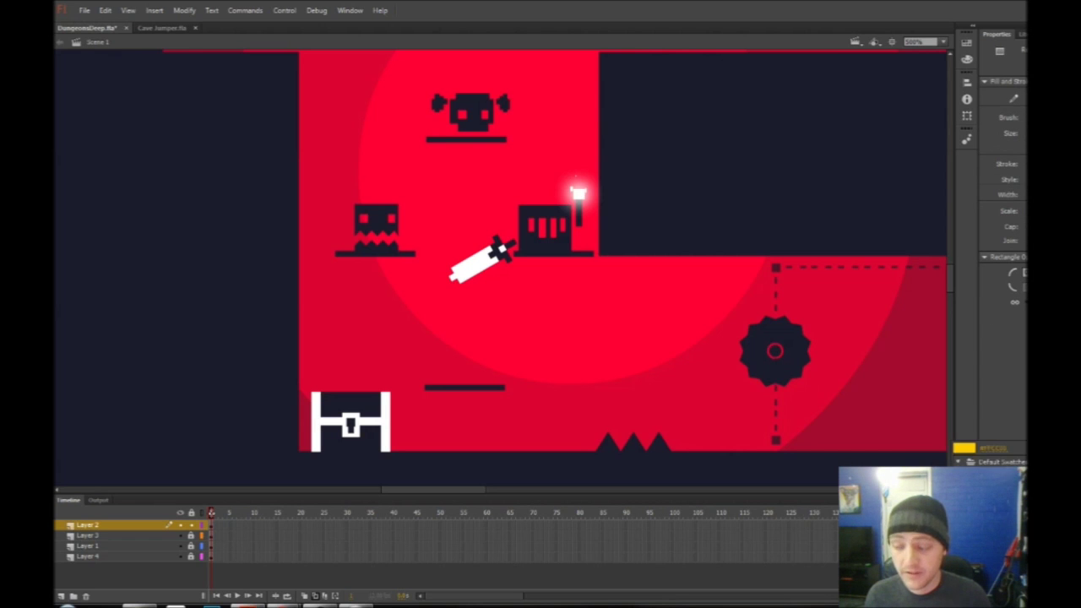
key("ctrl+F9")
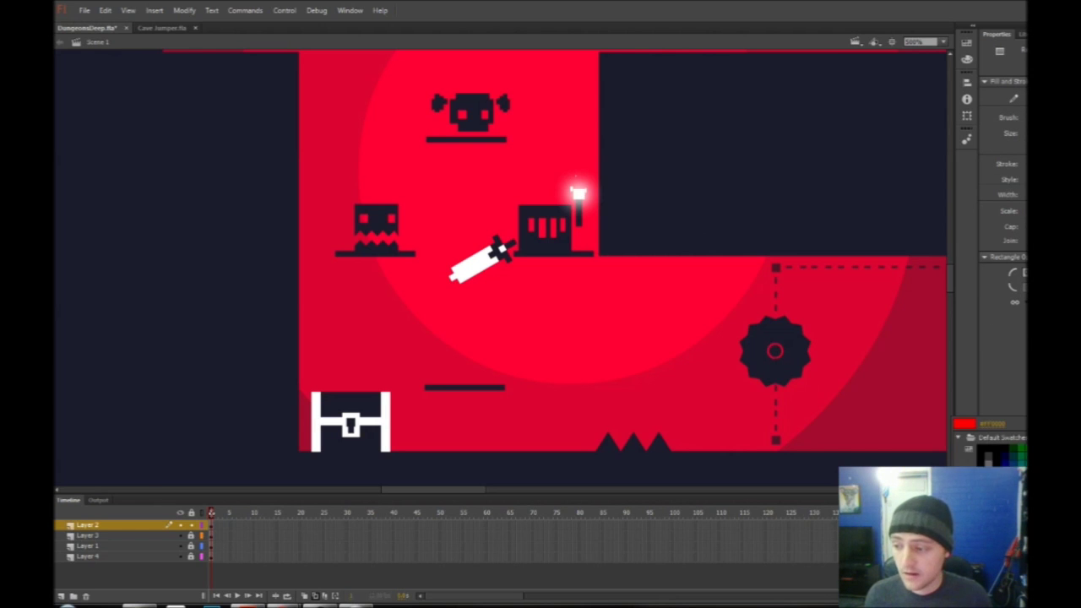
key("ctrl+F9")
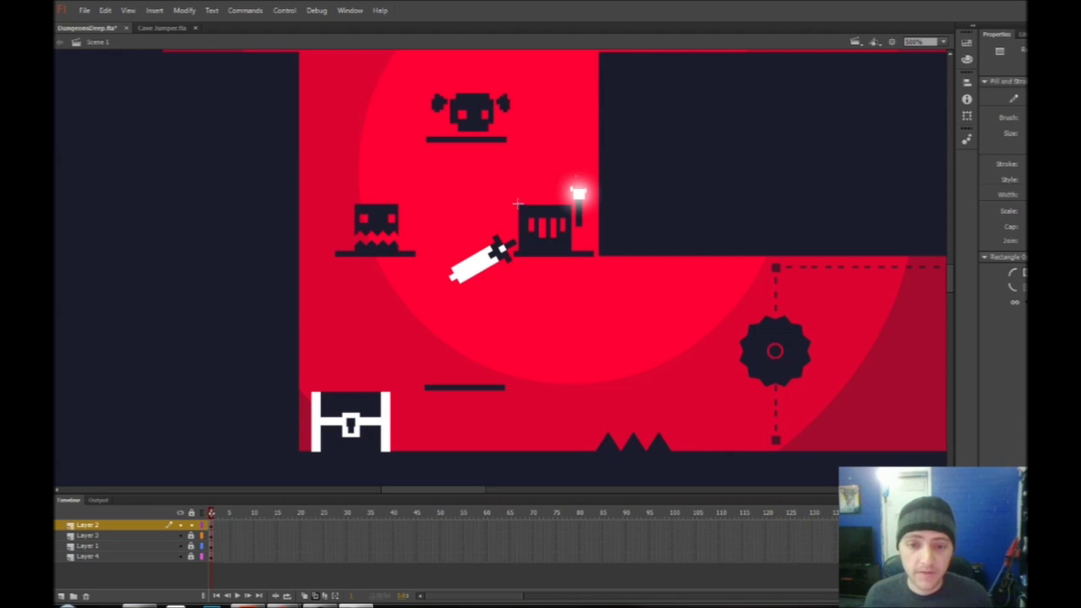
left_click_drag(519, 204, 568, 251)
key("q")
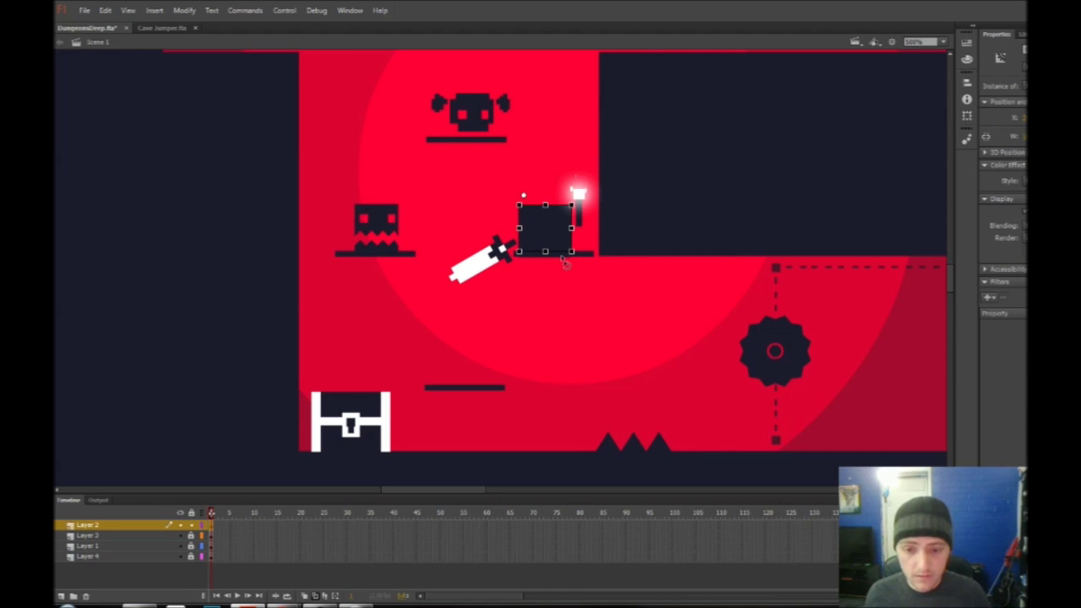
Break the dark square apart and move it onto the small platform beside the treasure chest
key("ctrl+b")
mouse_move(563, 258)
left_mouse_down()
mouse_move(560, 315)
mouse_move(509, 377)
mouse_move(485, 385)
left_mouse_up()
left_click(550, 356)
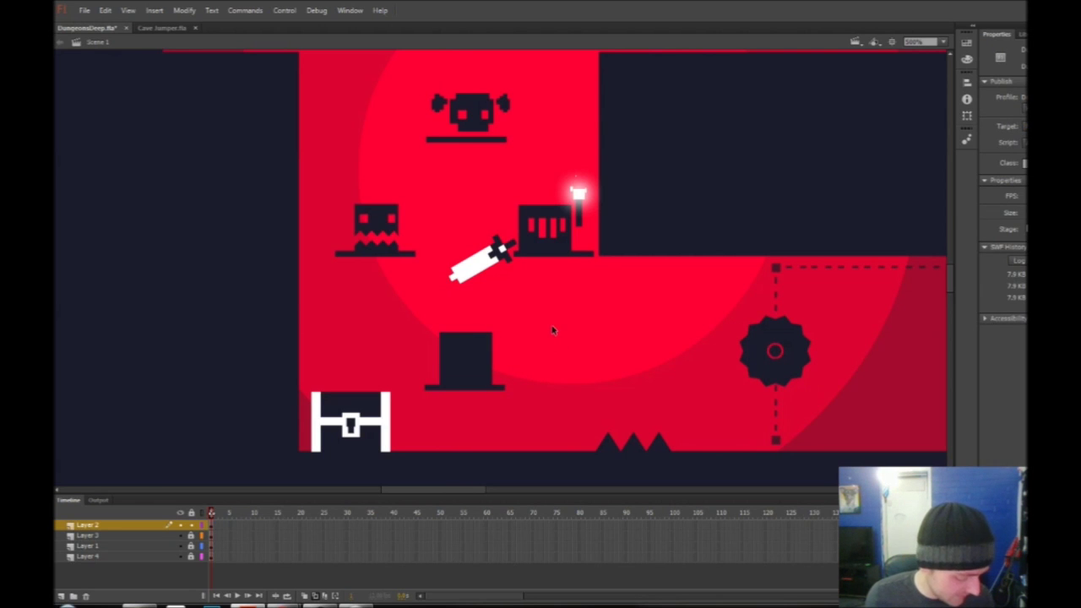
left_click(476, 367)
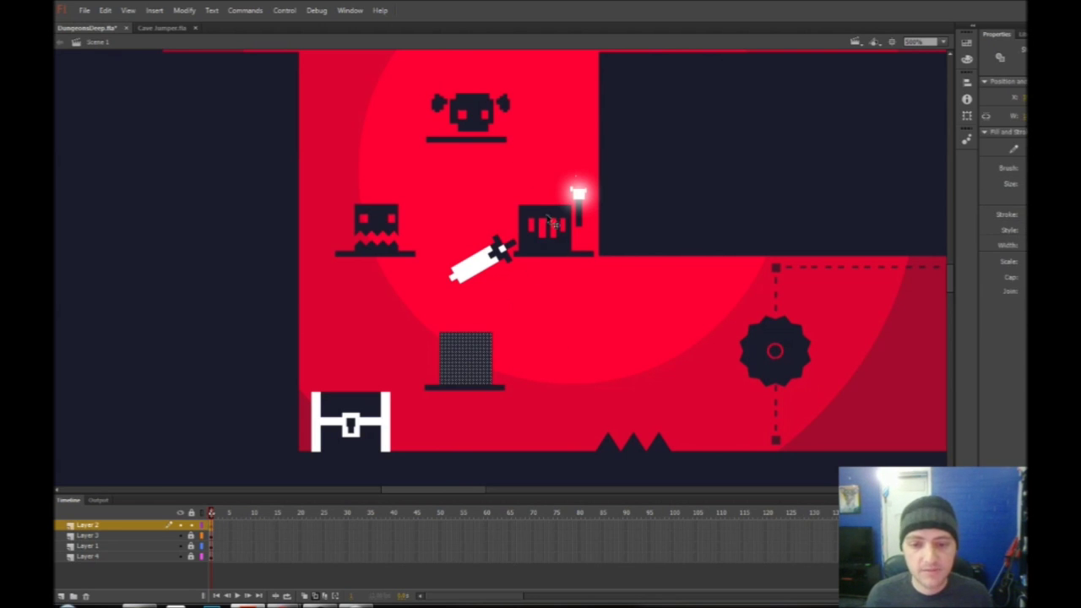
left_click(537, 342)
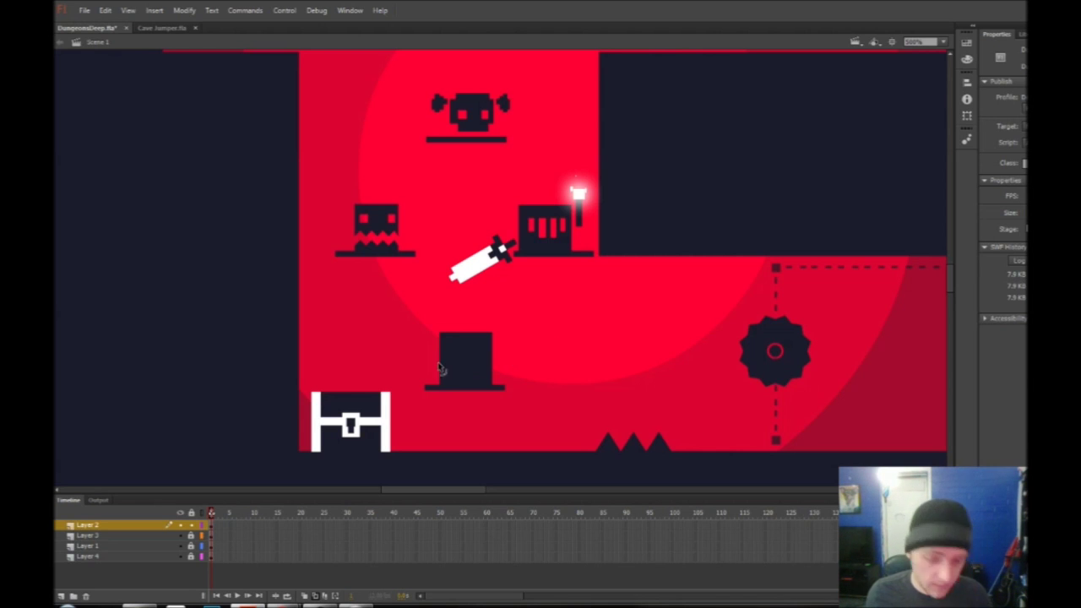
Raise the dark square slightly above its platform to leave a gap
left_click(479, 369)
key("ctrl+=")
left_click_drag(655, 208, 616, 319)
left_click(616, 319)
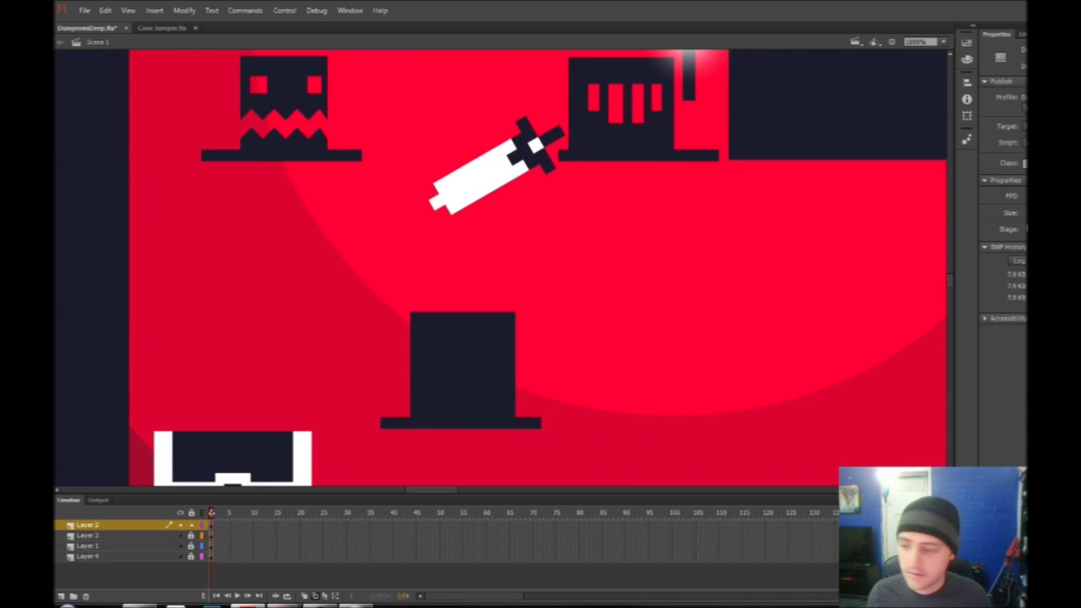
key("n")
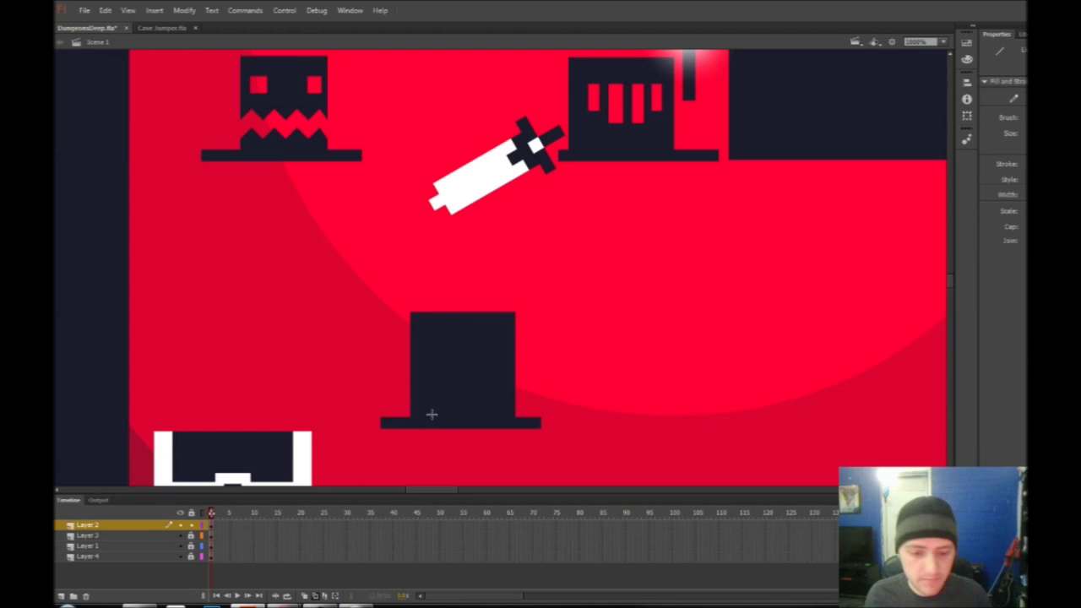
key("q")
left_click_drag(428, 412, 429, 391)
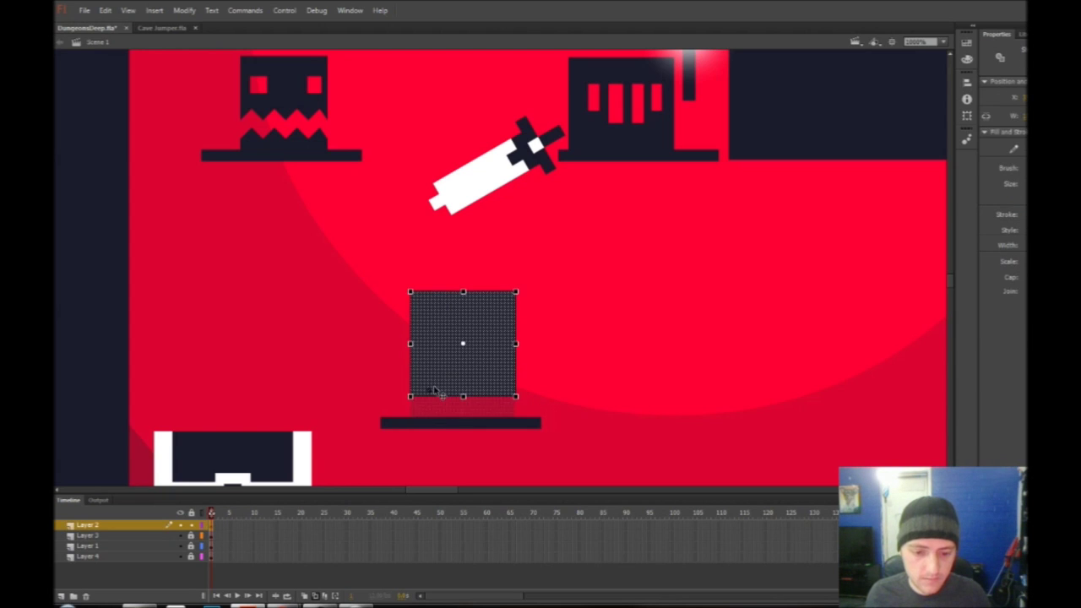
Draw two crossing diagonal test lines and a horizontal one beside the dark square with the Line tool, and delete them
key("n")
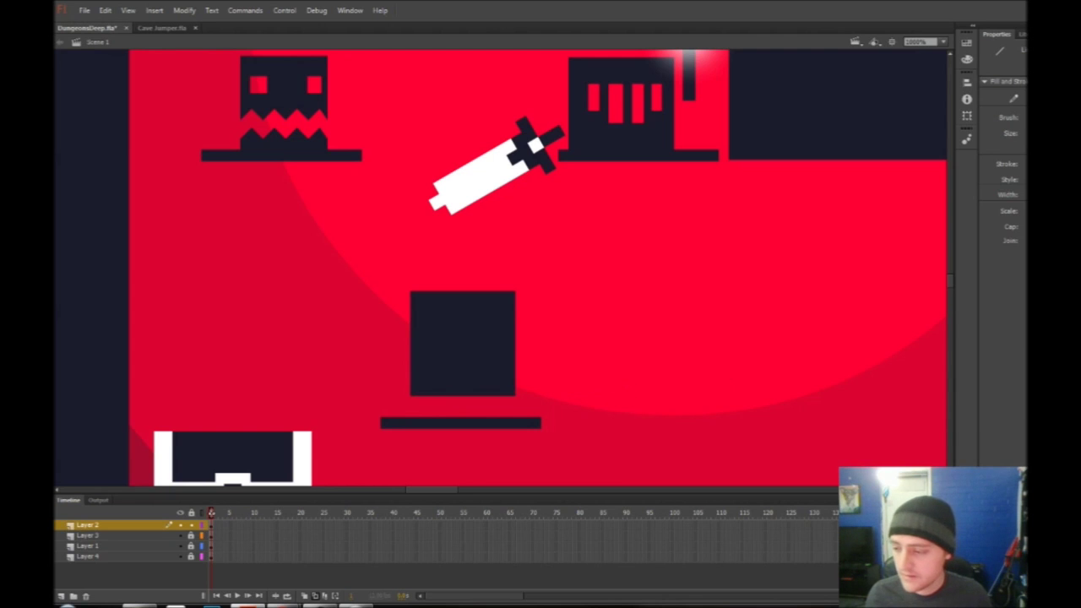
key("ctrl+F9")
left_click_drag(602, 287, 703, 389)
mouse_move(734, 296)
left_mouse_down()
mouse_move(580, 414)
mouse_move(577, 452)
left_mouse_up()
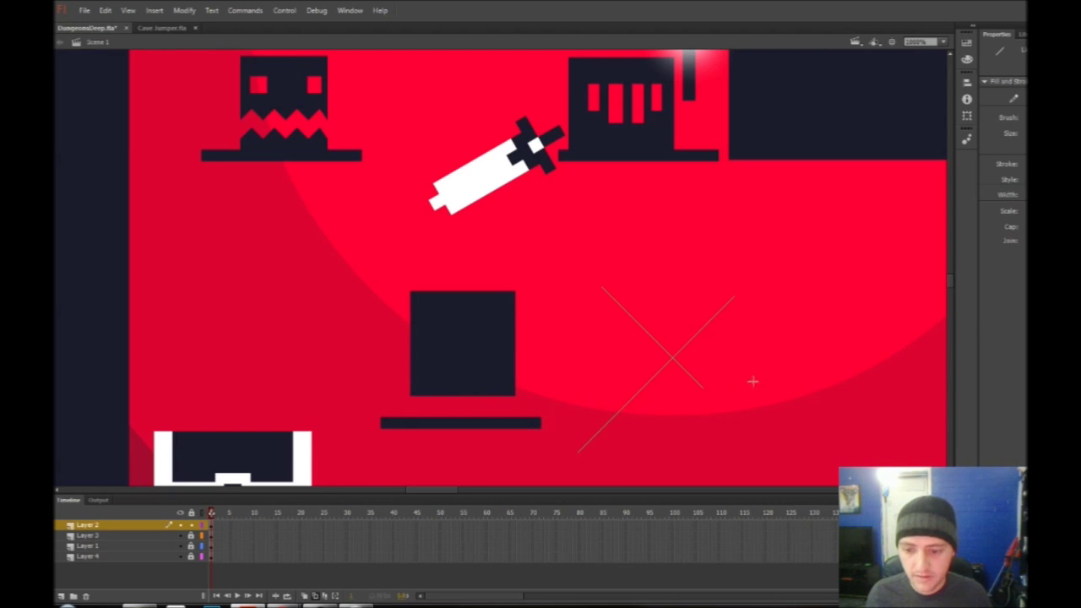
left_click_drag(707, 354, 878, 355)
key("v")
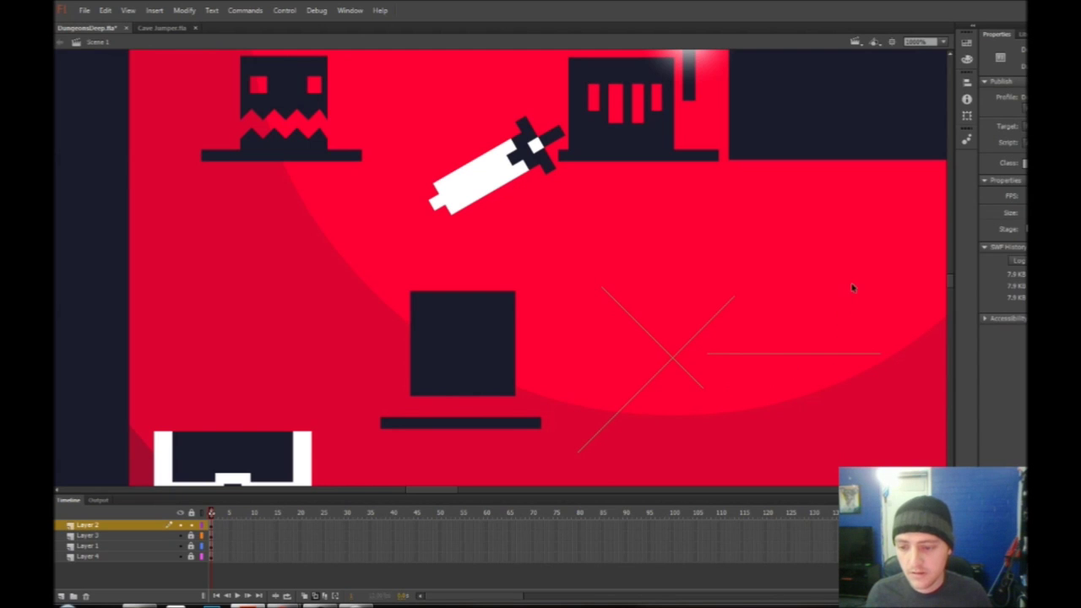
left_click_drag(913, 249, 560, 483)
key("Delete")
Draw lines across the base of the dark square, outlining a stepped band that extends past its right edge
key("n")
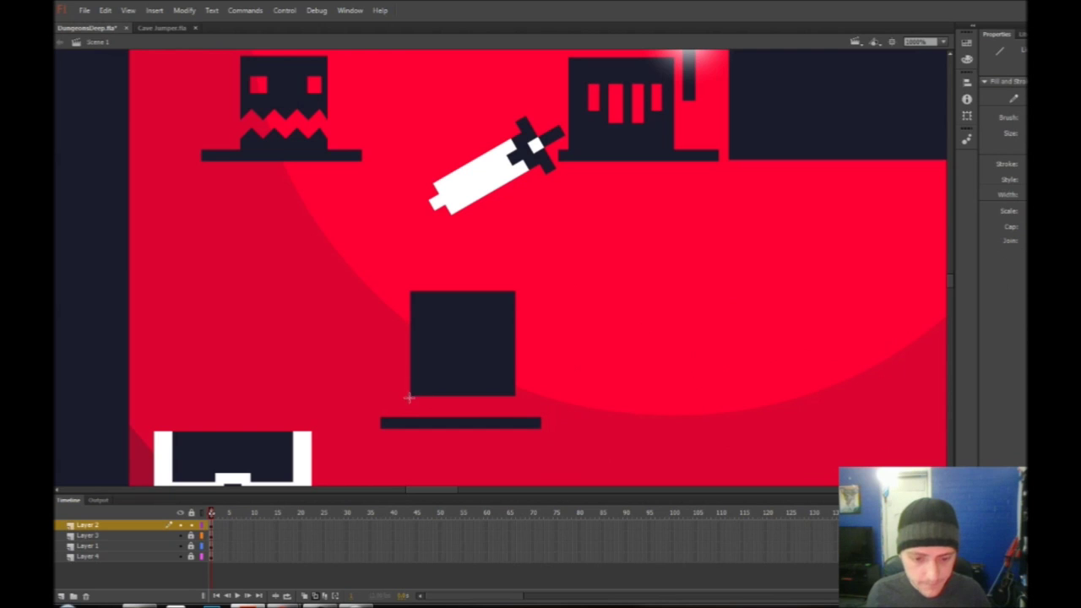
left_click_drag(410, 395, 549, 396)
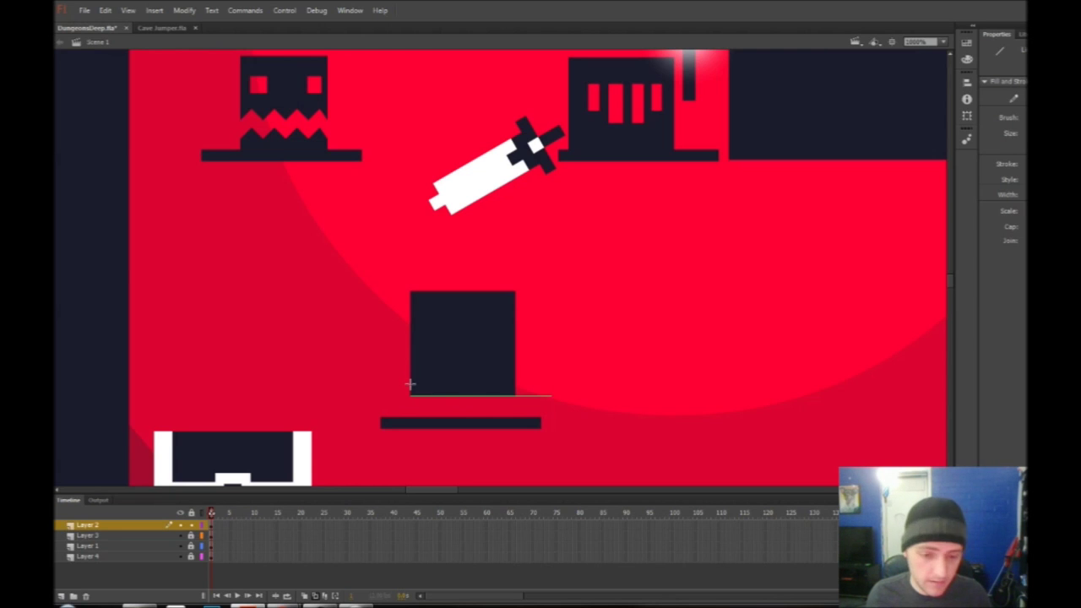
mouse_move(410, 382)
left_mouse_down()
mouse_move(551, 376)
mouse_move(571, 385)
mouse_move(398, 398)
left_mouse_up()
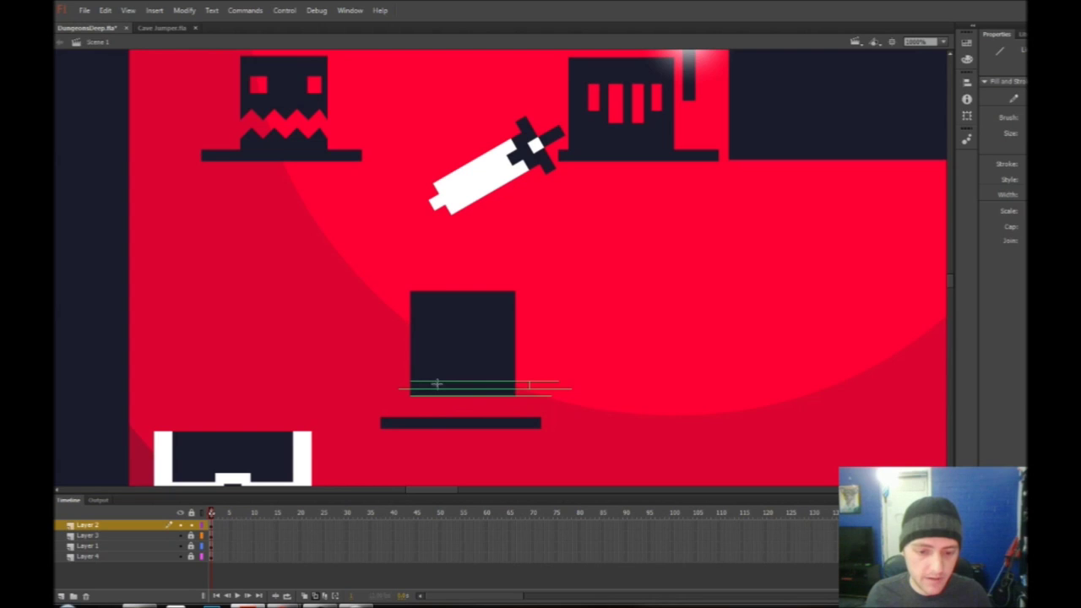
mouse_move(425, 393)
left_mouse_down()
mouse_move(427, 374)
mouse_move(490, 374)
left_mouse_up()
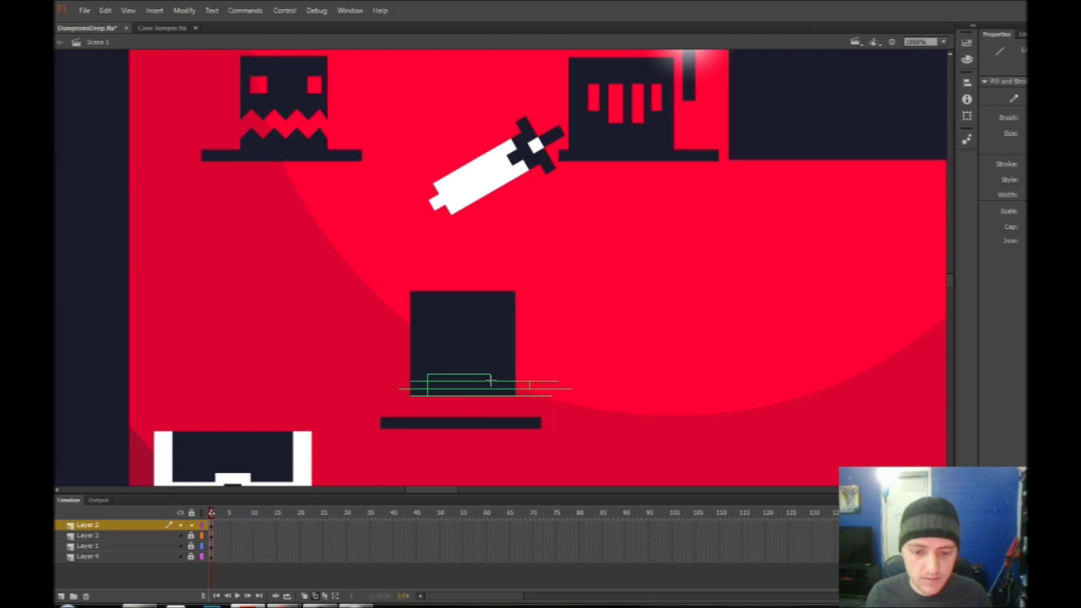
key("v")
Fill the stepped band at the base of the square with white, including the two steps extending to the right
key("k")
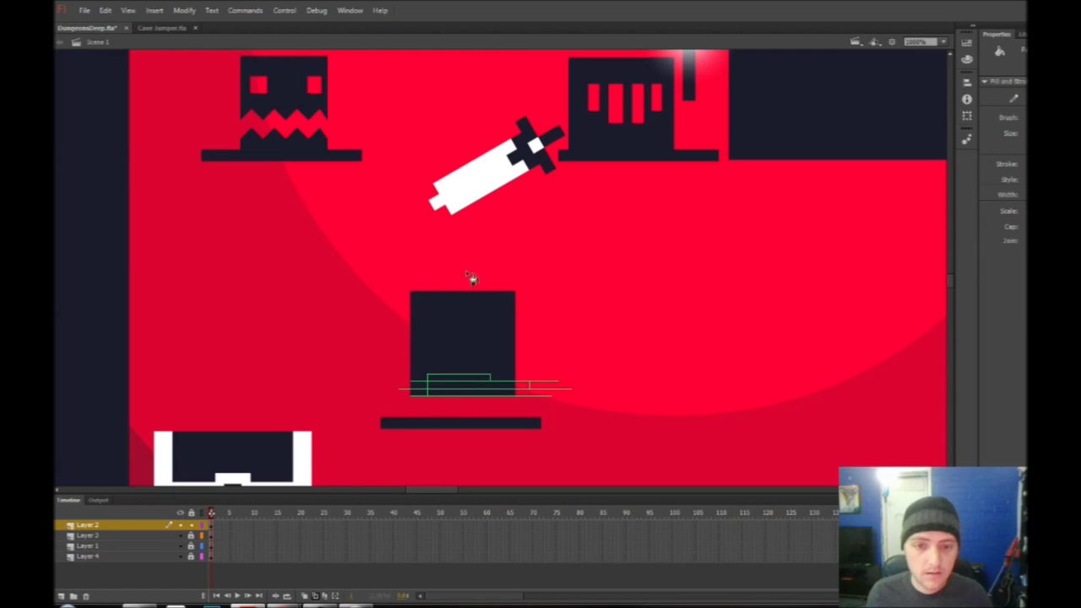
left_click(464, 381)
left_click(464, 388)
left_click(418, 390)
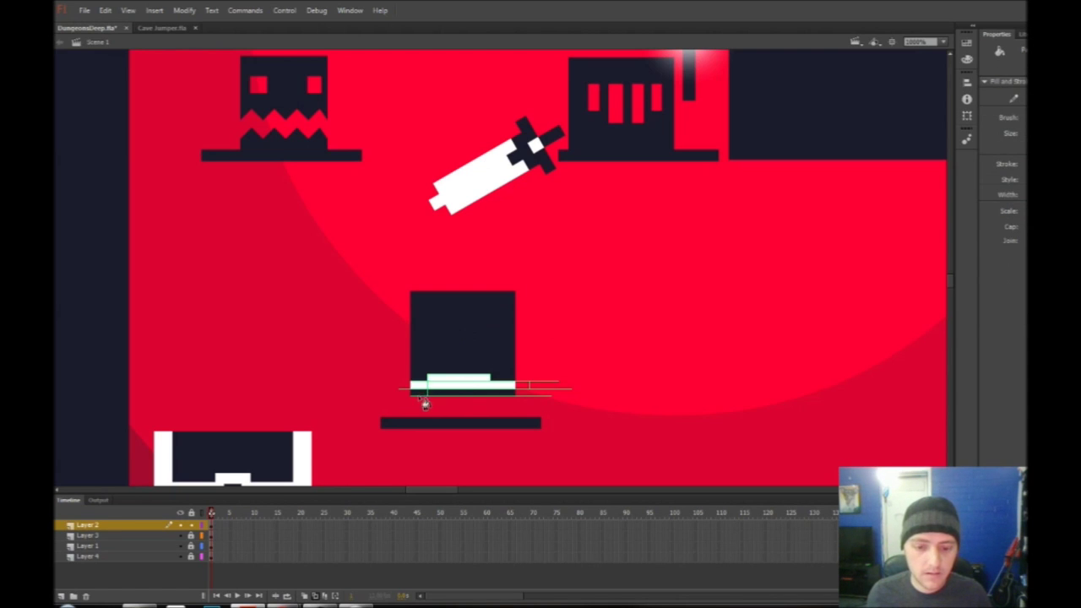
left_click(473, 392)
left_click(523, 389)
left_click(528, 390)
key("n")
key("k")
left_click(537, 394)
key("v")
left_click(553, 384)
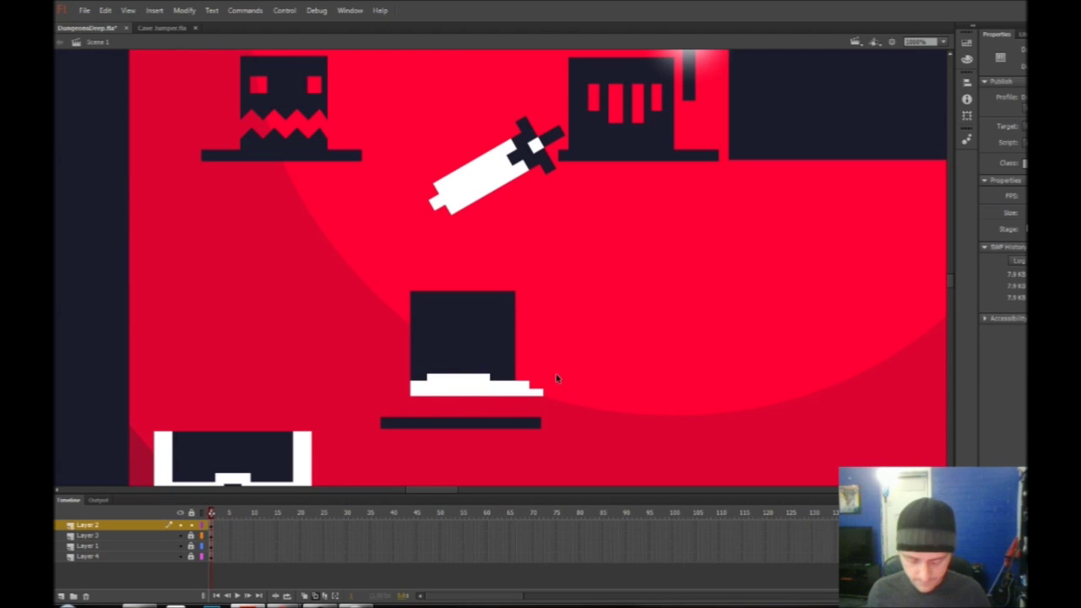
Outline a narrow mouth in the middle of the white band, clear its white fill and remove the leftover lines
left_click_drag(555, 374, 397, 400)
key("n")
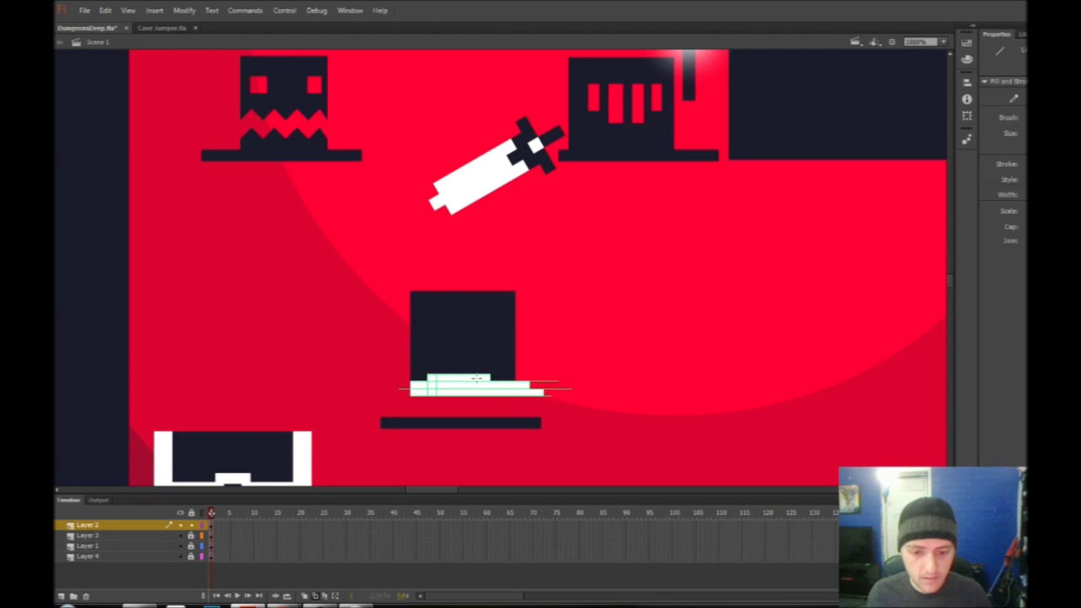
key("v")
left_click(473, 384)
key("Delete")
double_click(477, 391)
key("Delete")
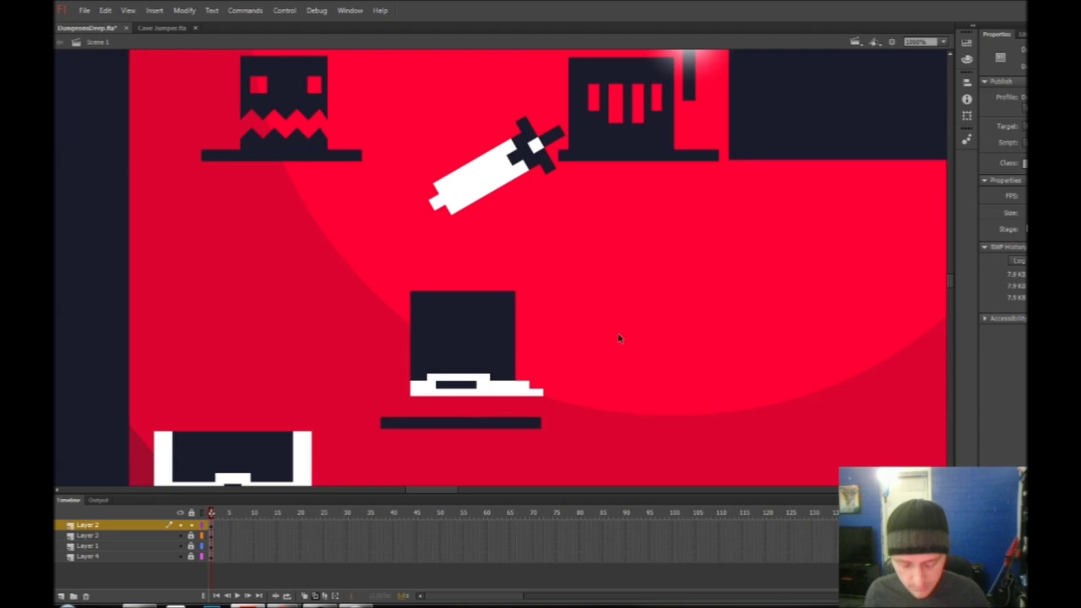
Draw a small square to the right of the head and fill it with white
key("r")
mouse_move(546, 336)
left_mouse_down()
mouse_move(567, 355)
mouse_move(558, 347)
left_mouse_up()
key("v")
key("q")
key("v")
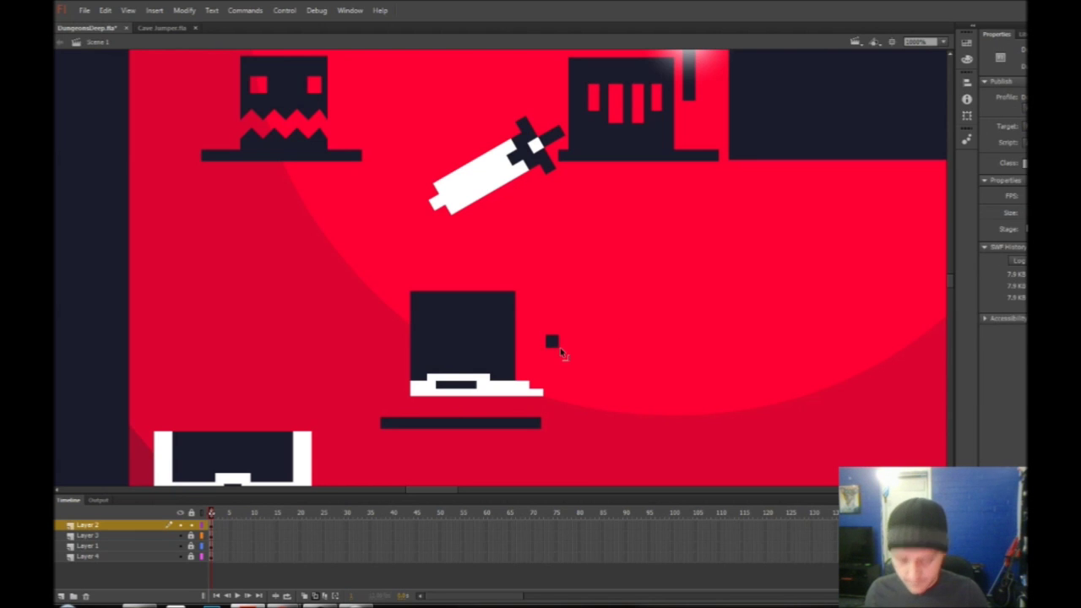
key("k")
left_click(553, 345)
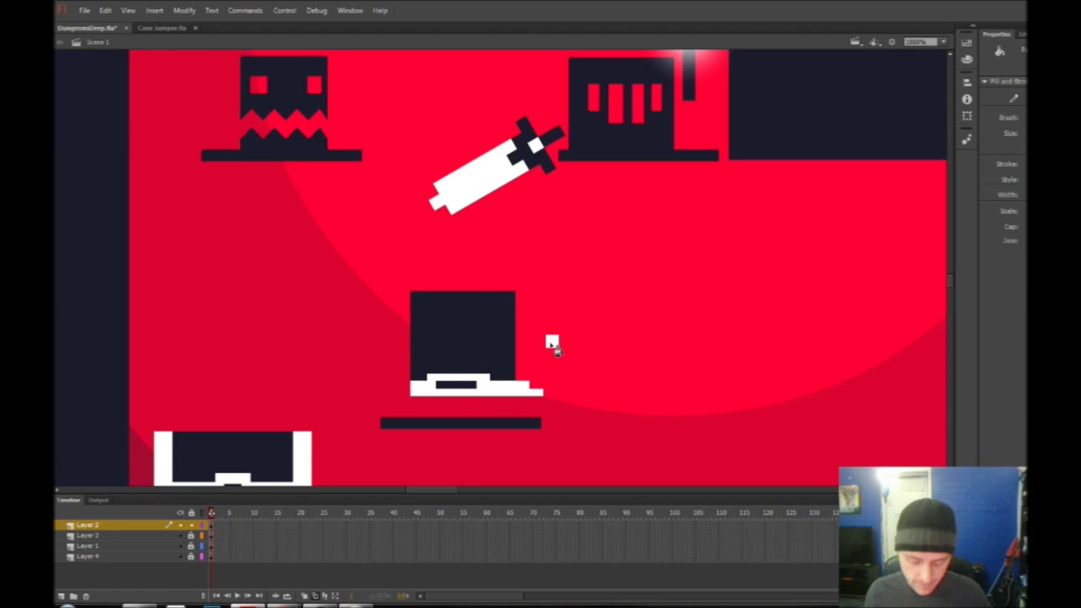
Place two copies of the small white square above the mouth as the character's eyes
key("v")
left_click(553, 344)
left_click_drag(553, 344, 483, 358)
left_click(576, 344)
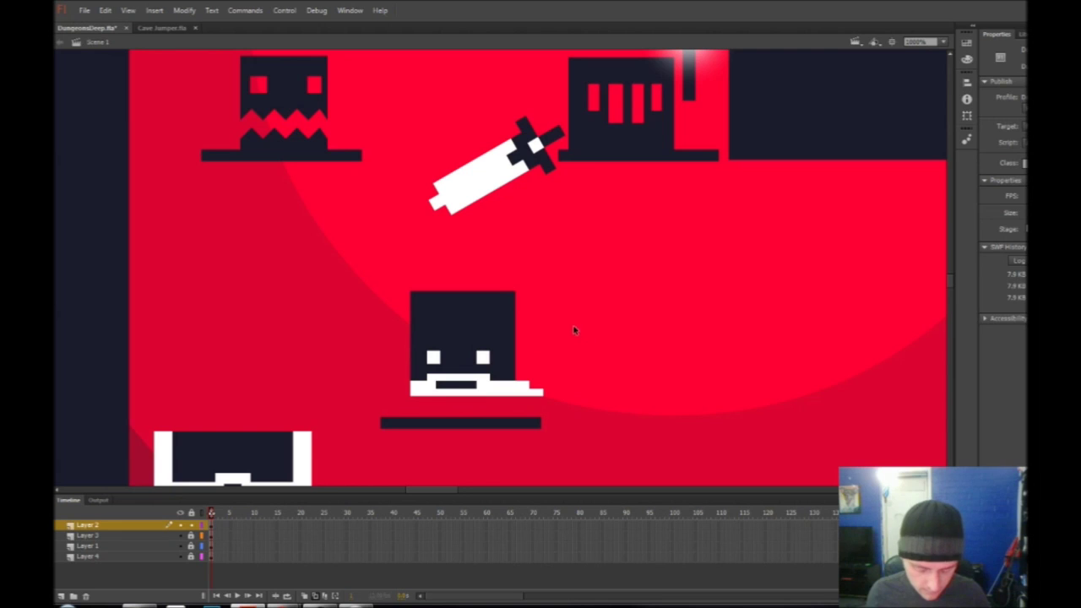
Draw vertical and horizontal lines across the head to outline corner areas at its upper edge
key("n")
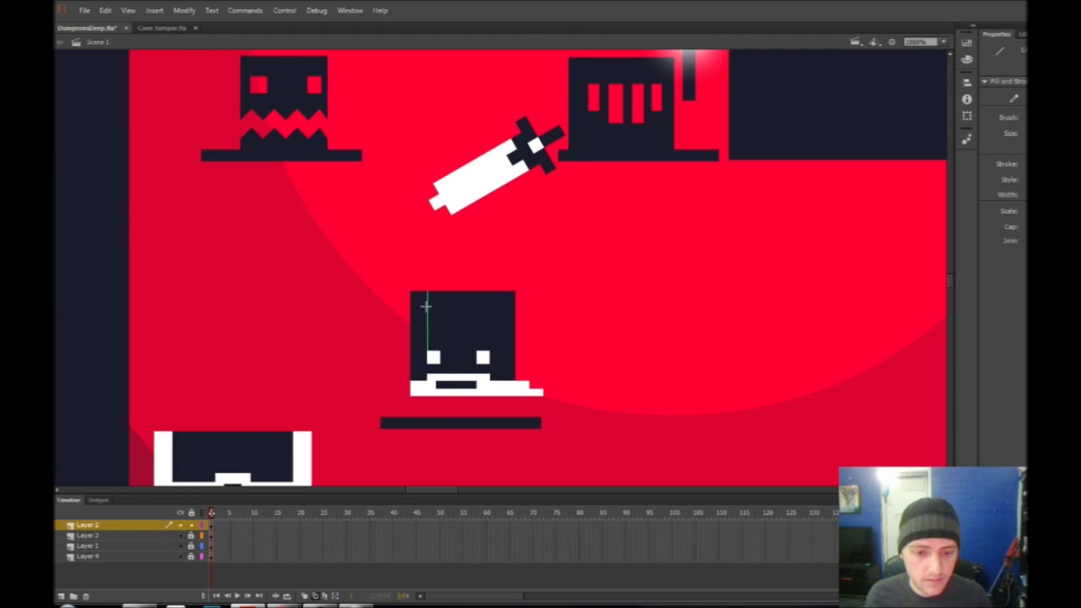
left_click_drag(415, 381, 415, 288)
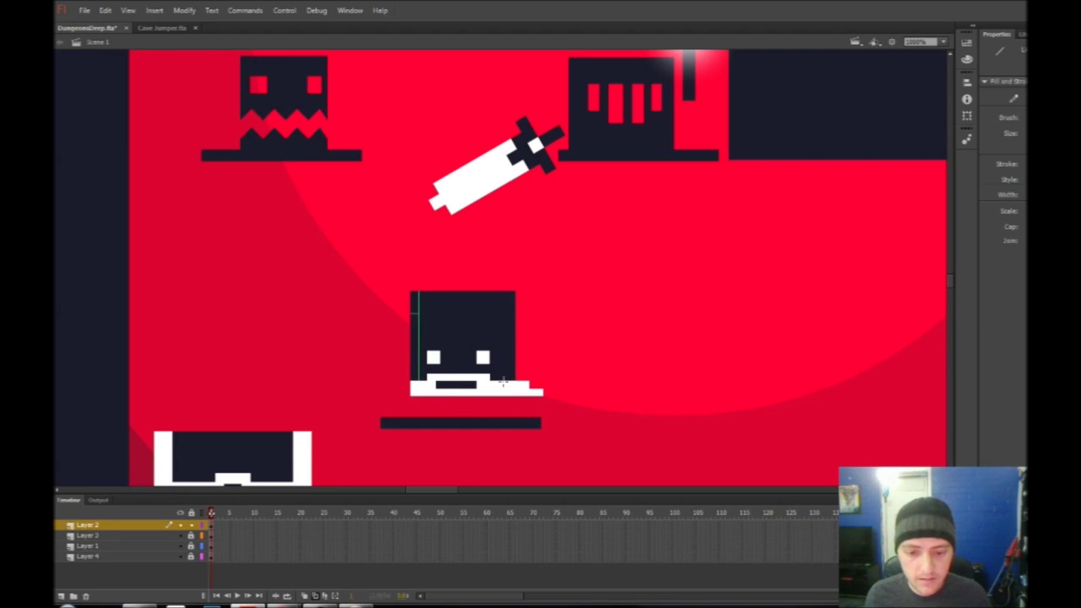
mouse_move(505, 381)
left_mouse_down()
mouse_move(505, 291)
mouse_move(506, 381)
left_mouse_up()
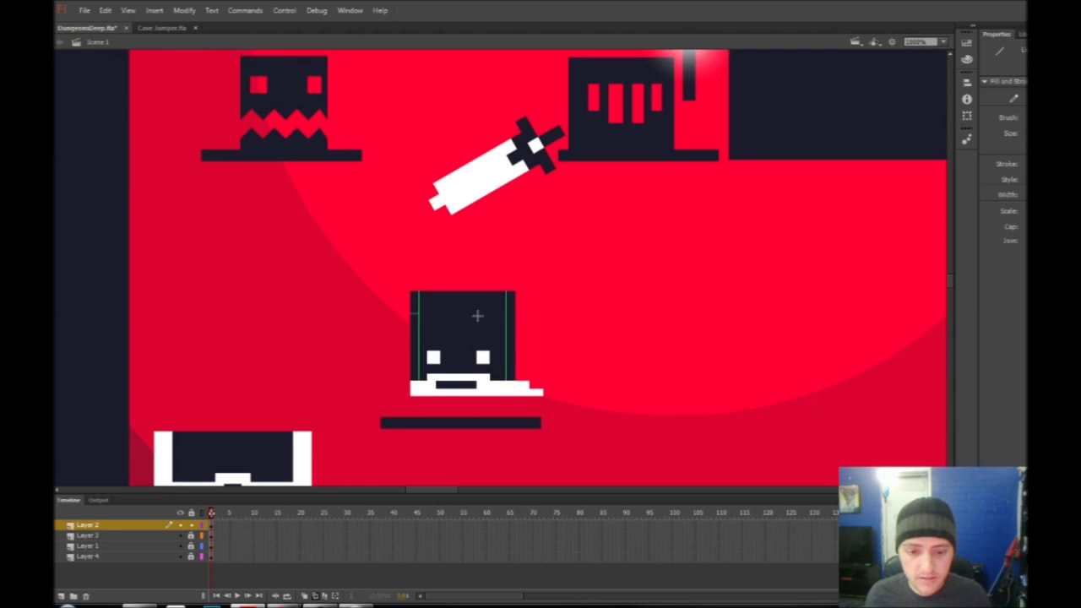
left_click_drag(418, 314, 532, 314)
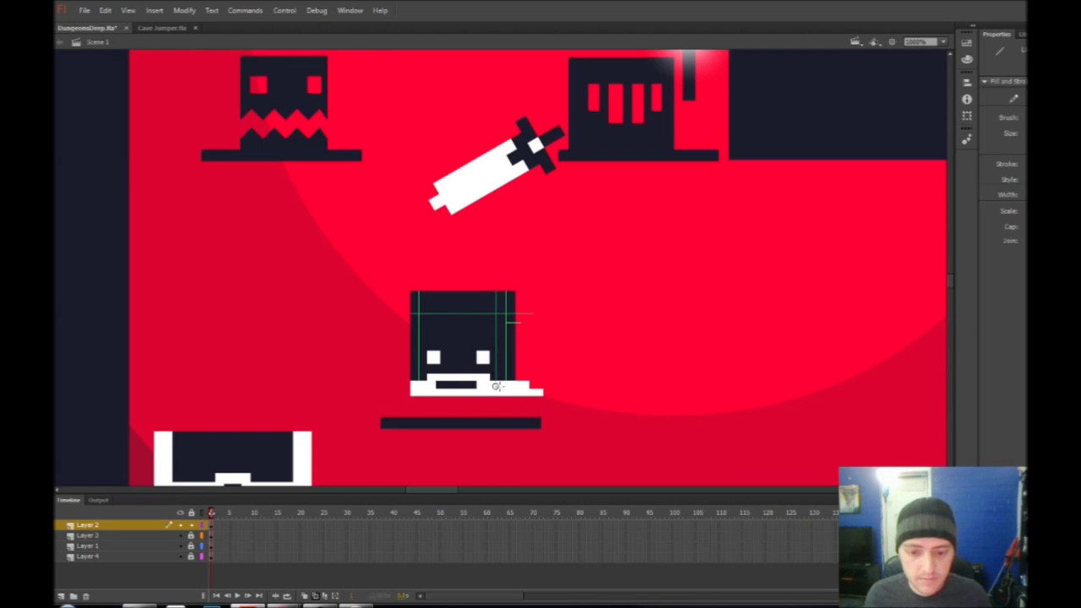
Fill the outlined upper-left strip and stepped upper-right corner of the head with white, and delete the guide lines
key("k")
left_click(413, 302)
left_click(503, 306)
key("v")
double_click(521, 329)
key("Delete")
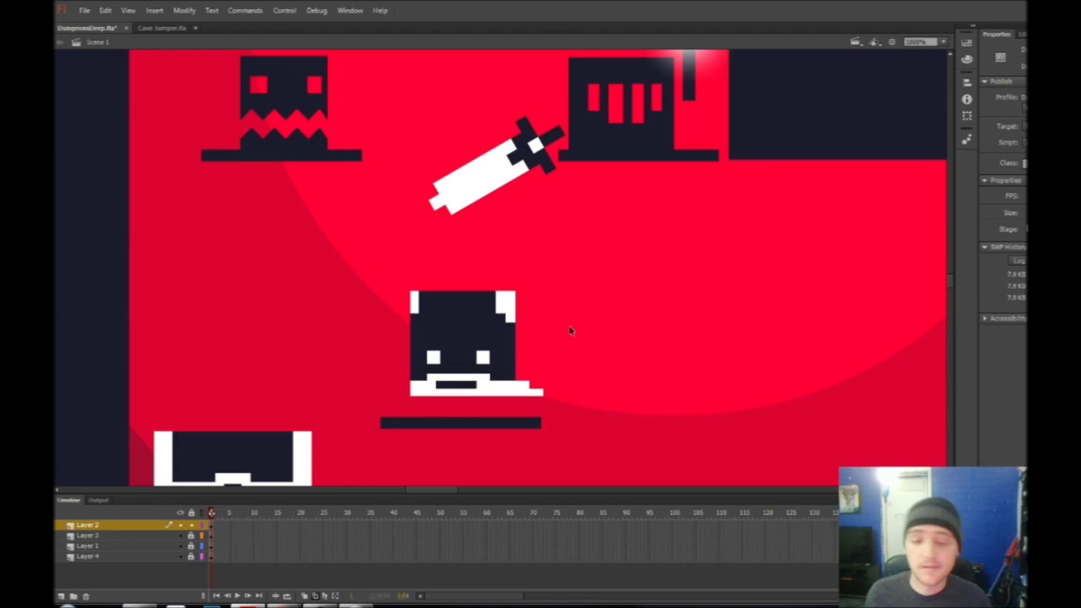
Draw guide lines above the head outlining a stepped hat with a short tail hanging off its right side
key("n")
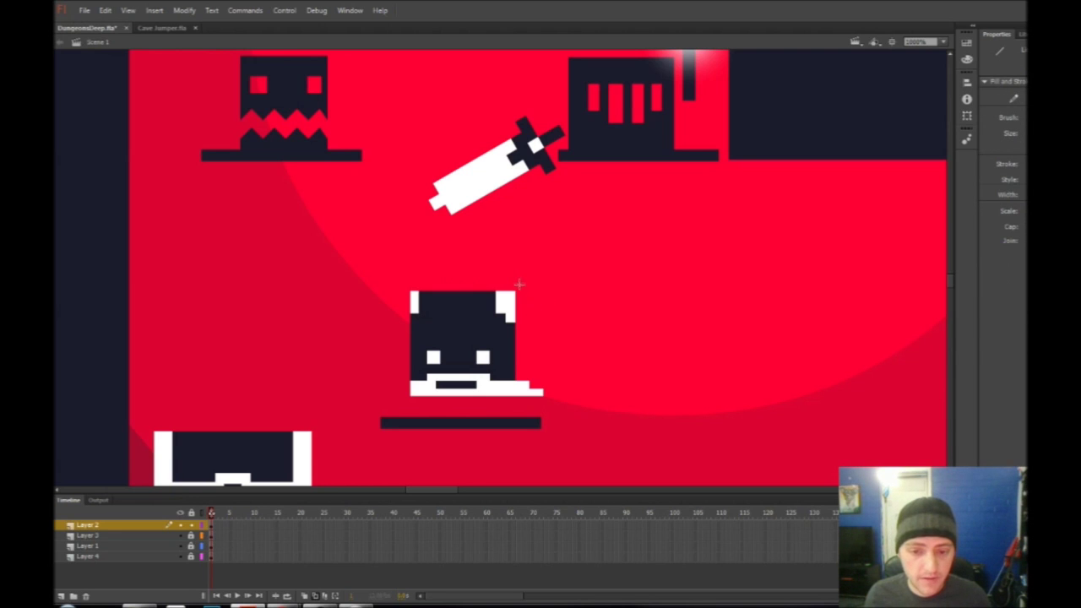
left_click_drag(515, 293, 504, 220)
left_click_drag(515, 281, 437, 278)
left_click_drag(439, 353, 515, 275)
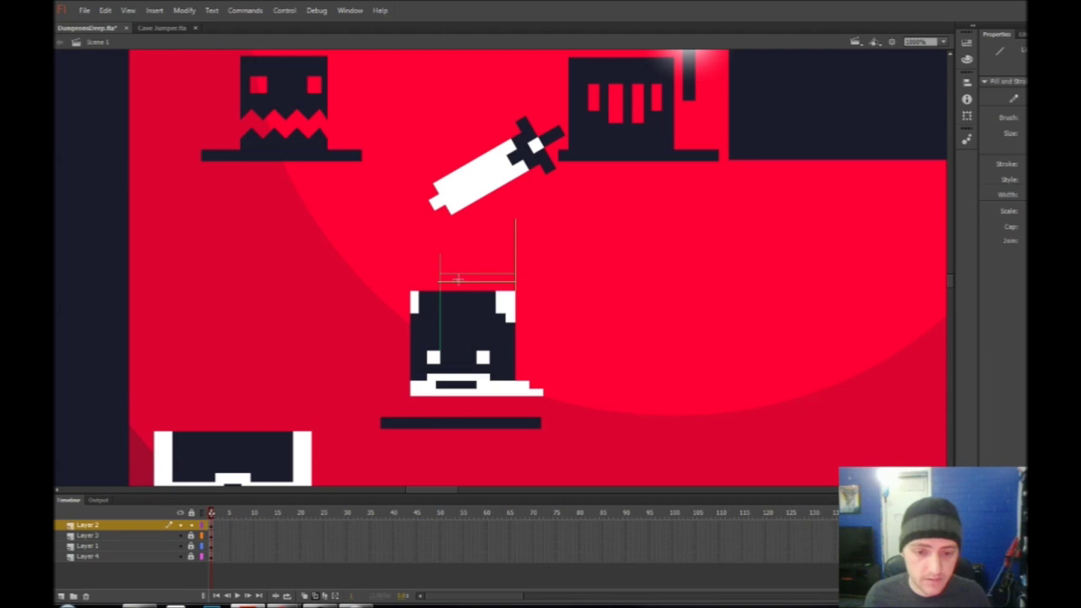
mouse_move(449, 278)
left_mouse_down()
mouse_move(442, 253)
mouse_move(516, 264)
left_mouse_up()
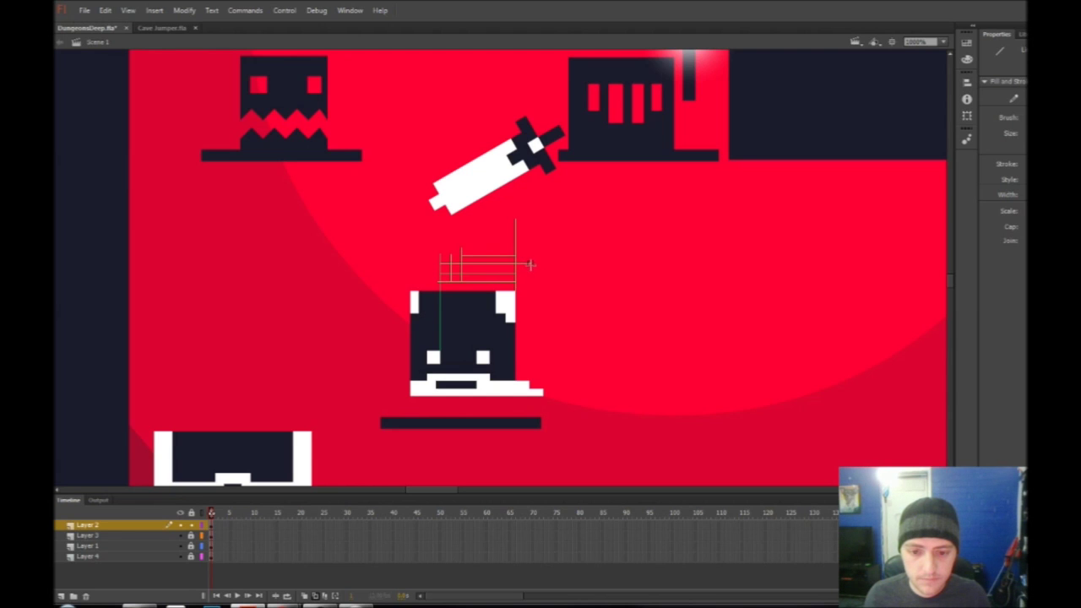
left_click_drag(530, 264, 515, 264)
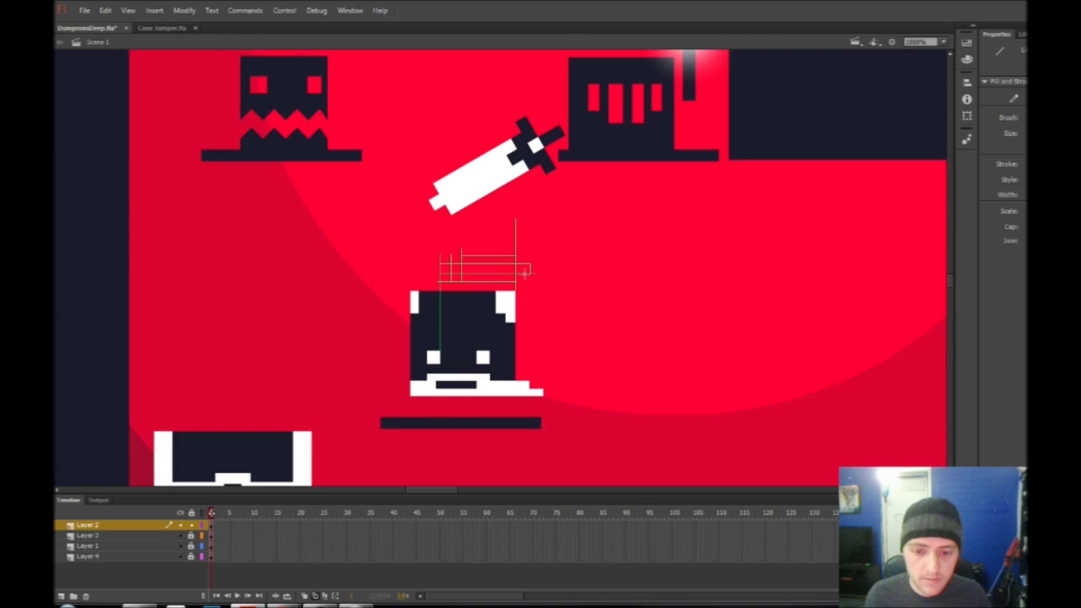
key("ctrl+z")
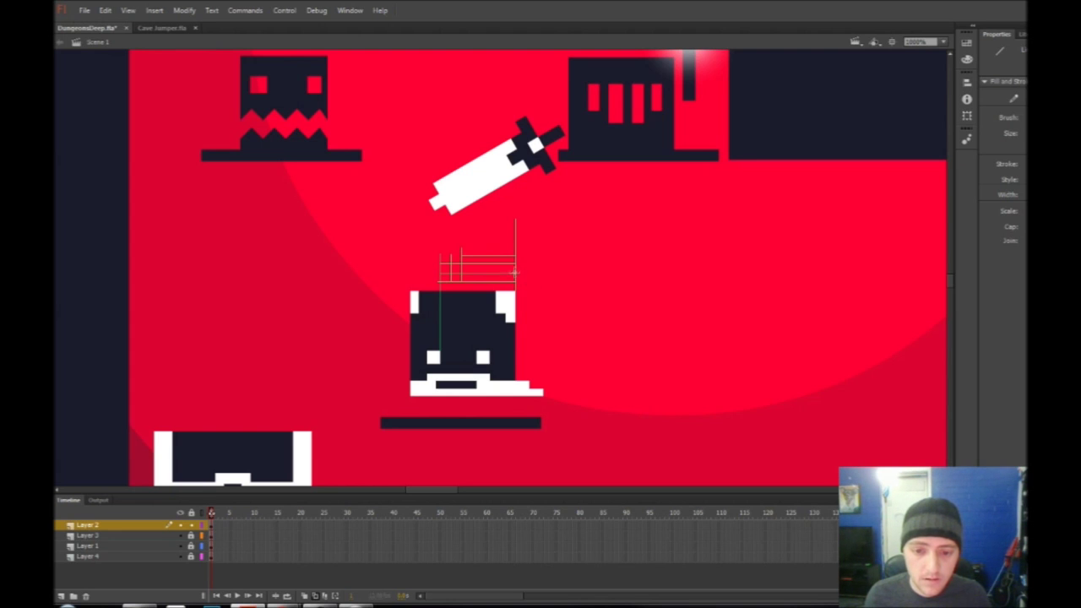
mouse_move(527, 273)
left_mouse_down()
mouse_move(526, 290)
mouse_move(537, 275)
mouse_move(534, 285)
left_mouse_up()
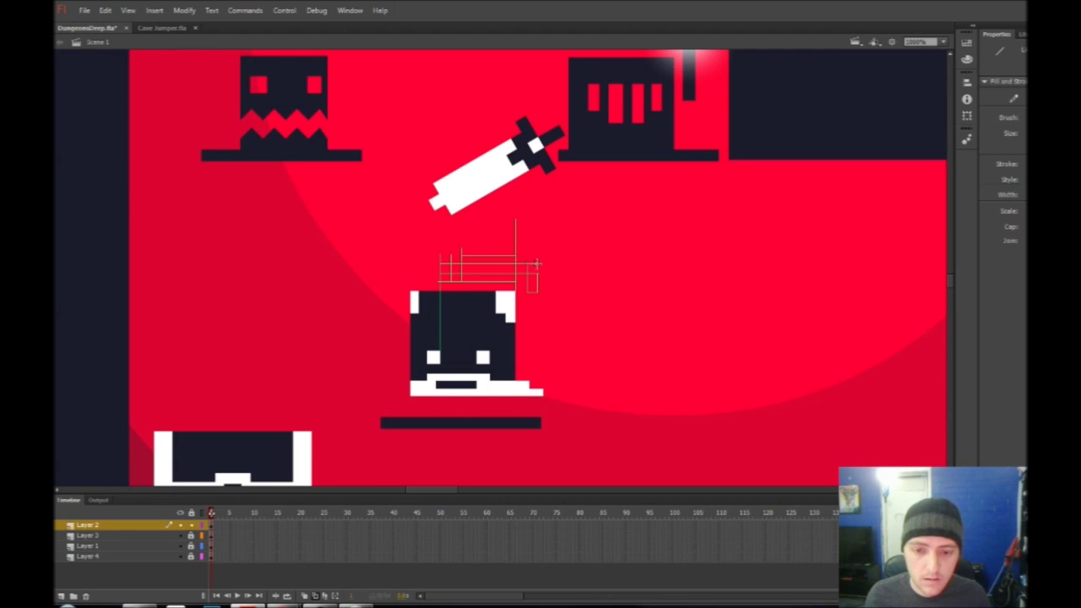
Fill the outlined hat and its hanging tail with the dark navy colour and delete the guide lines
key("k")
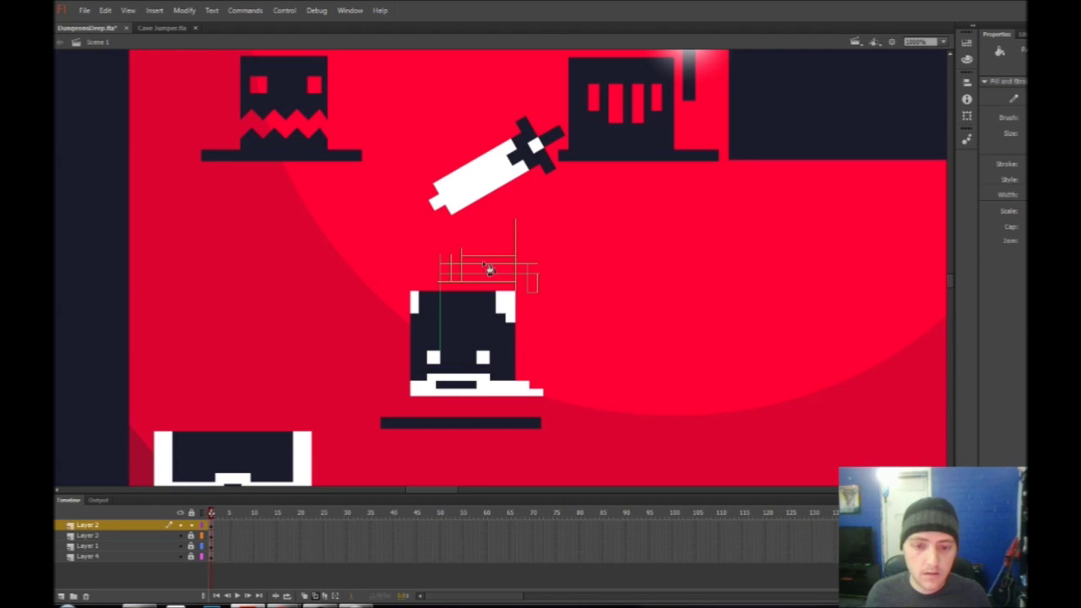
left_click(488, 262)
left_click(488, 275)
left_click(460, 279)
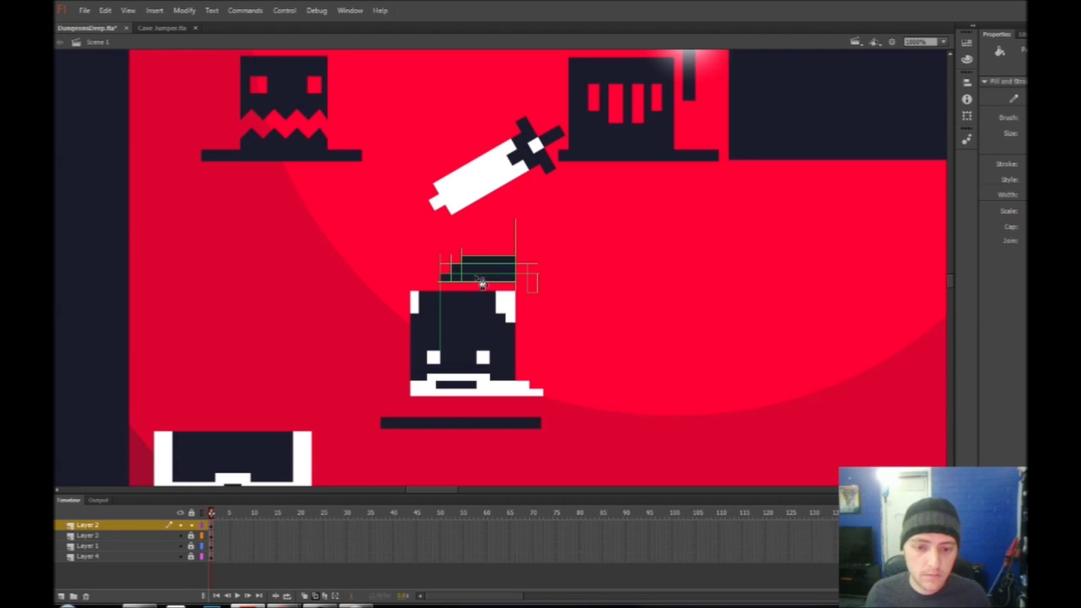
left_click(532, 284)
key("q")
double_click(537, 286)
key("Delete")
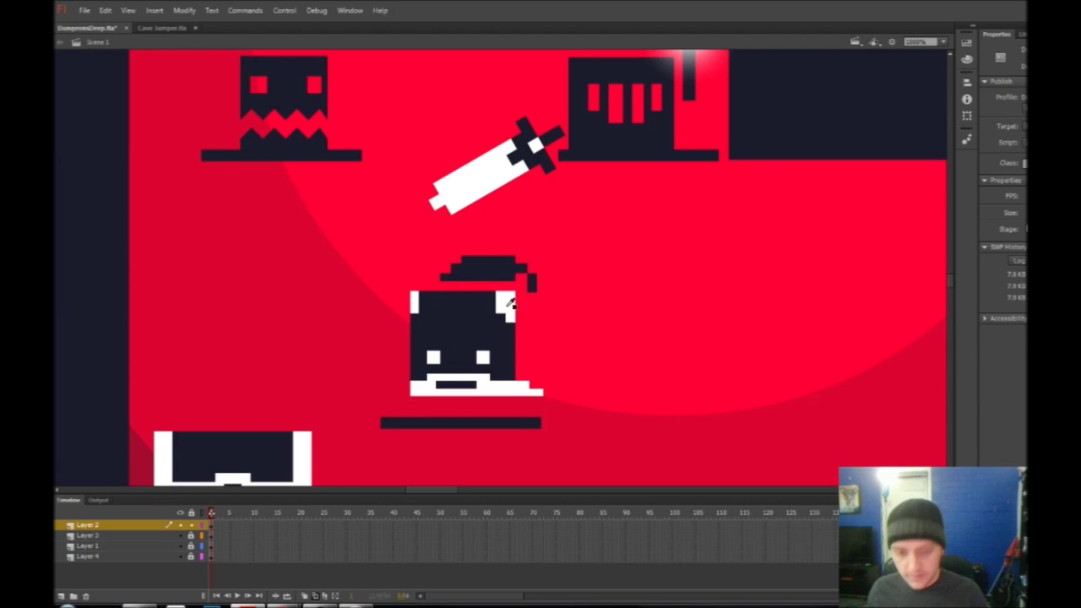
Draw small white squares of varying size scattered across the hat as specks
key("r")
left_click_drag(460, 269, 485, 269)
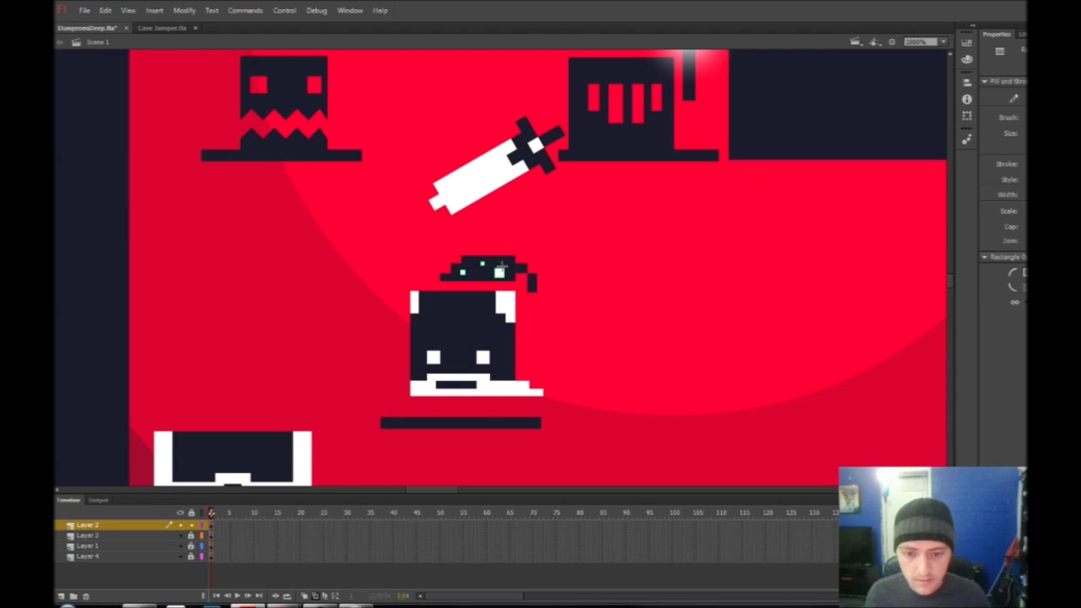
left_click_drag(489, 272, 493, 277)
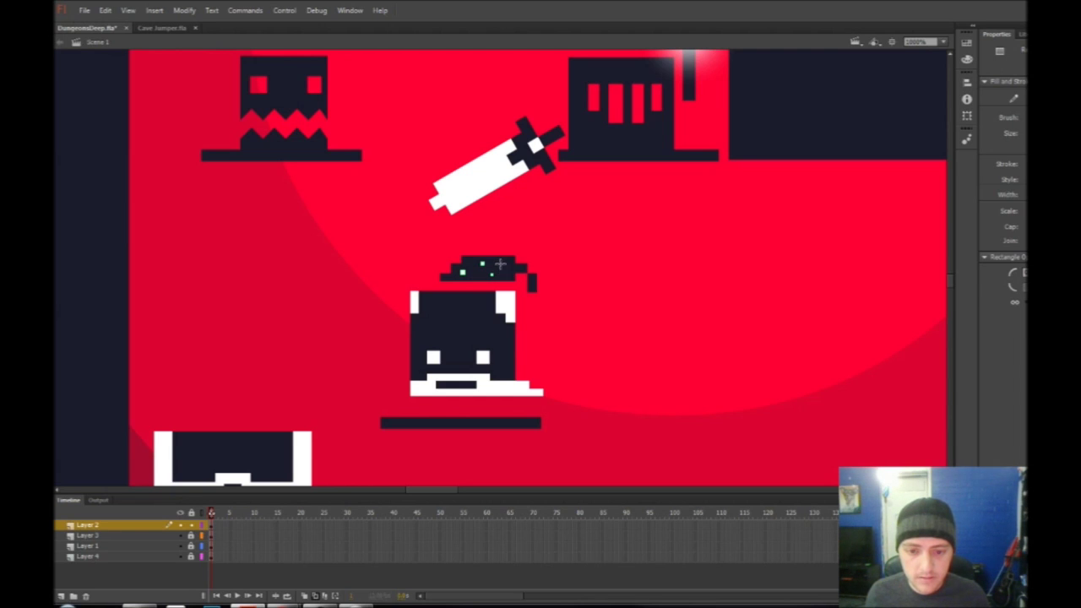
left_click(503, 268)
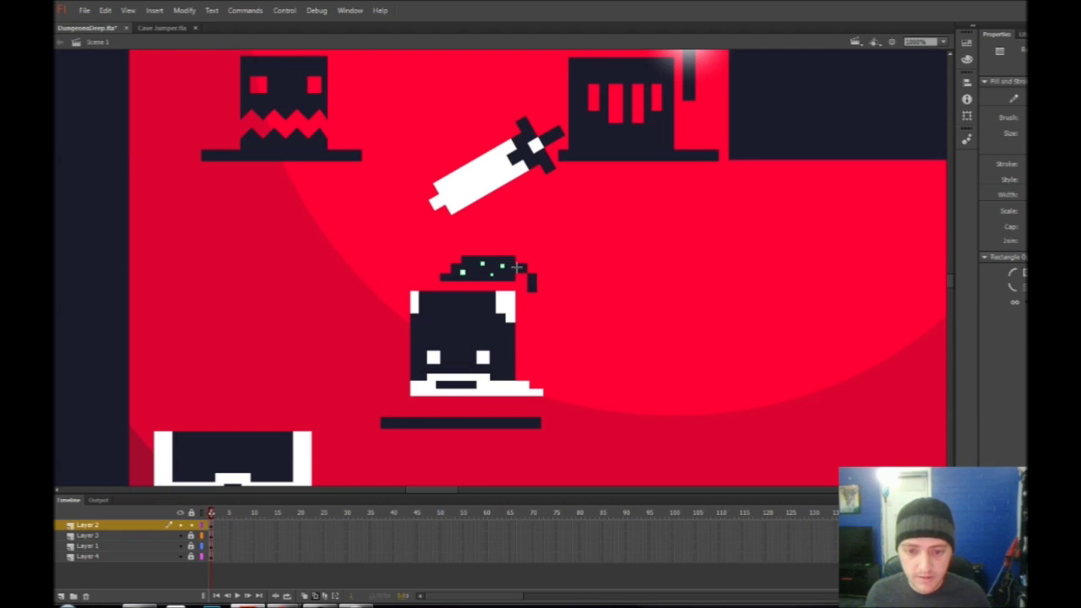
Draw lines connecting the outlines of the white specks and delete all of these strokes
key("v")
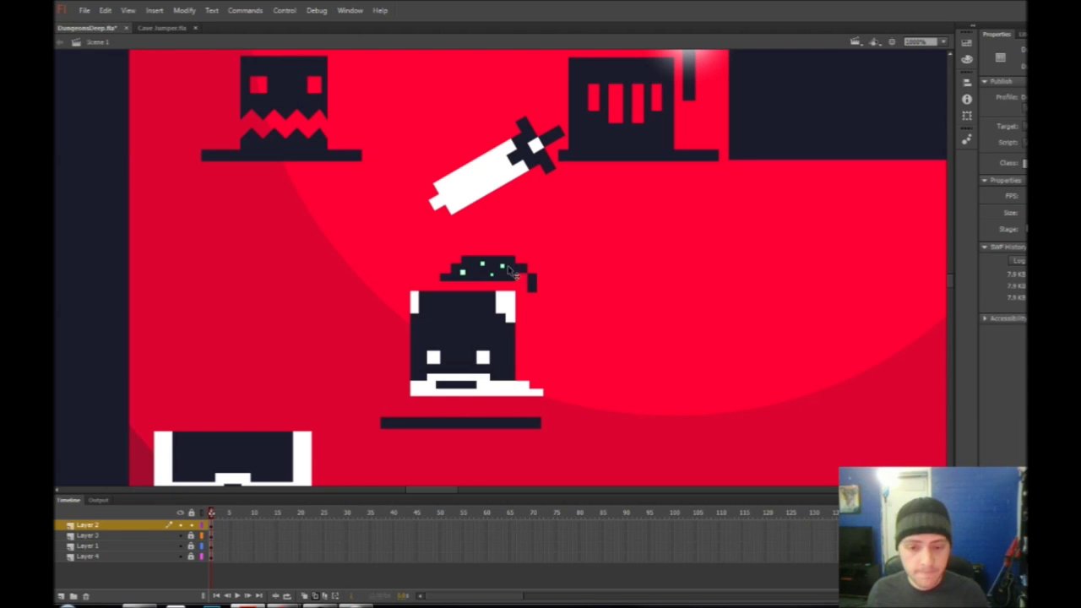
key("n")
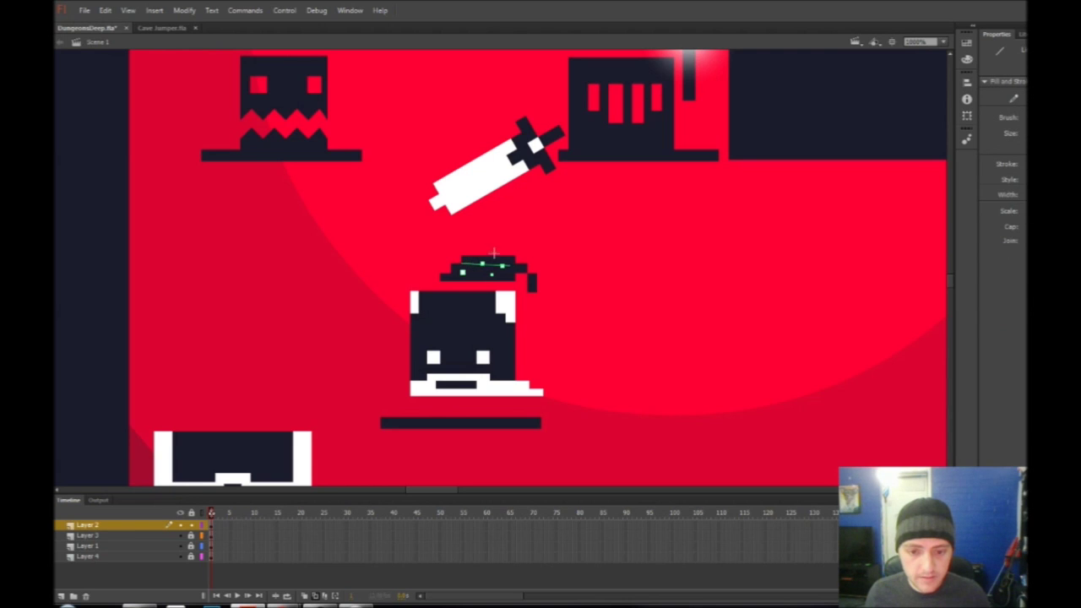
left_click_drag(453, 269, 579, 279)
key("v")
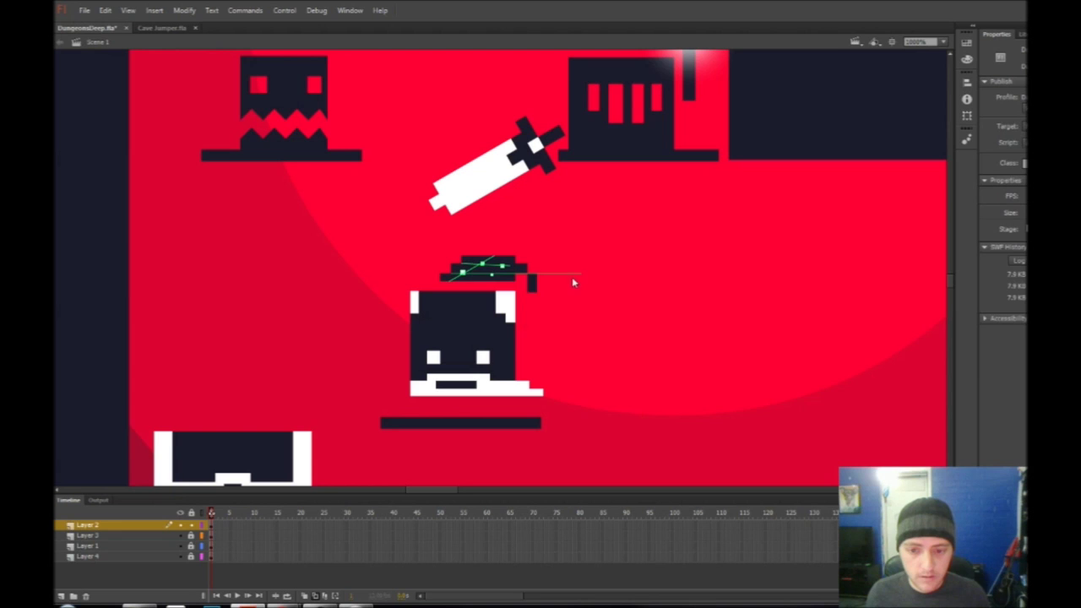
left_click(568, 275)
key("Delete")
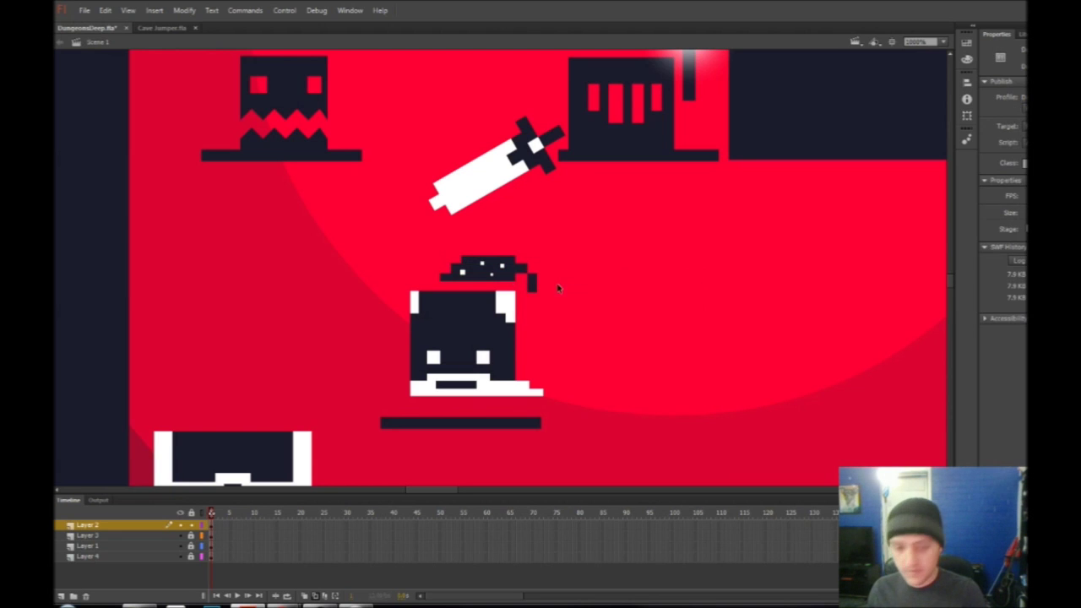
Place additional small white specks on the hat's narrow right part and its hanging tail piece
left_click(498, 278)
key("ctrl+=")
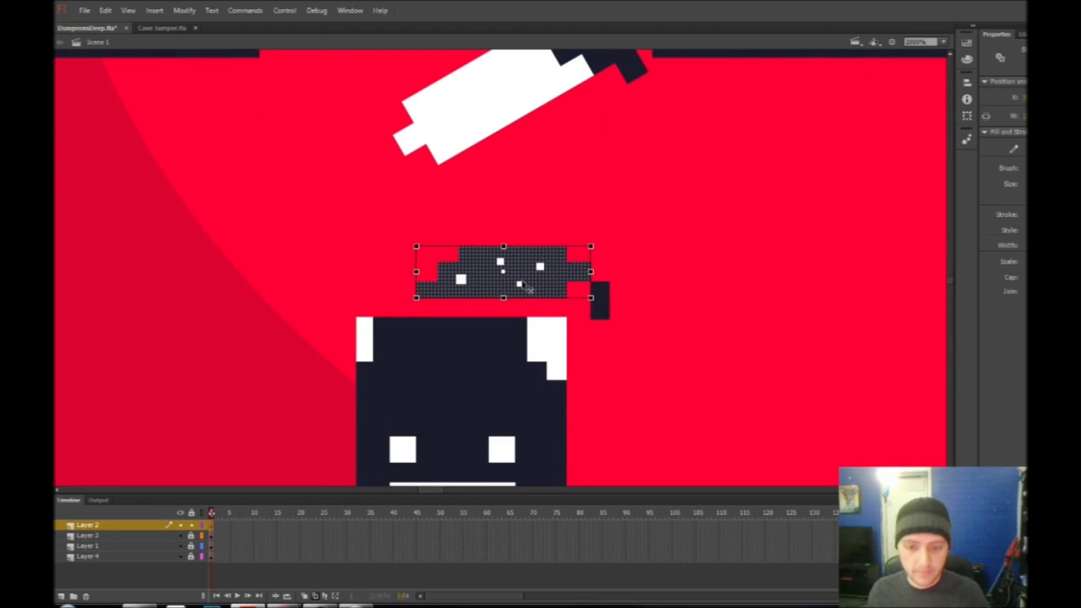
key("Escape")
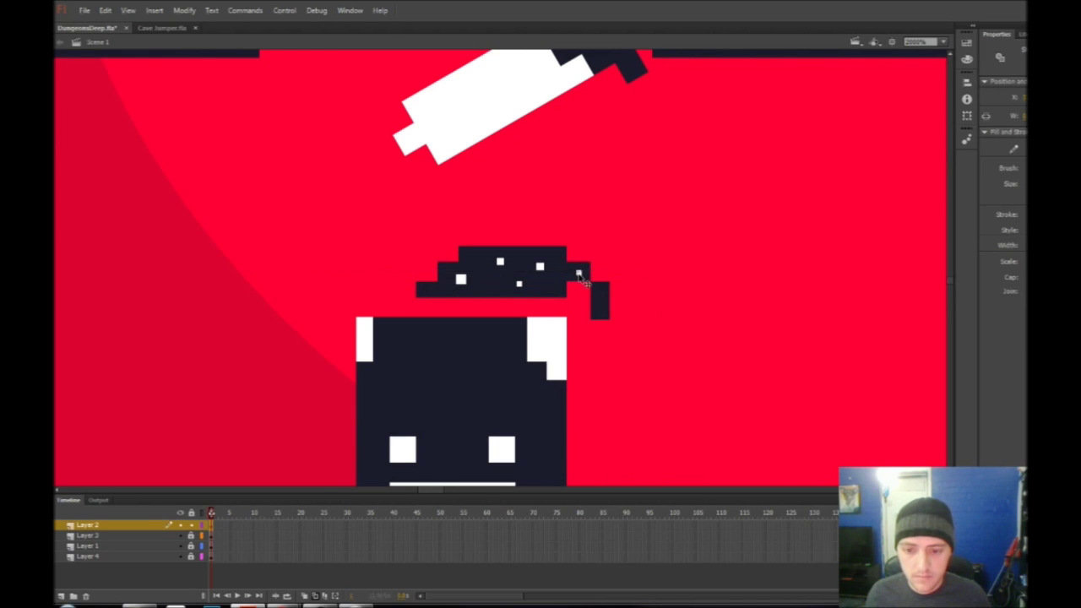
left_click(667, 309)
Select the whole character with its hat and convert it to a movie clip symbol named Wizard
key("ctrl+minus")
key("ctrl+minus")
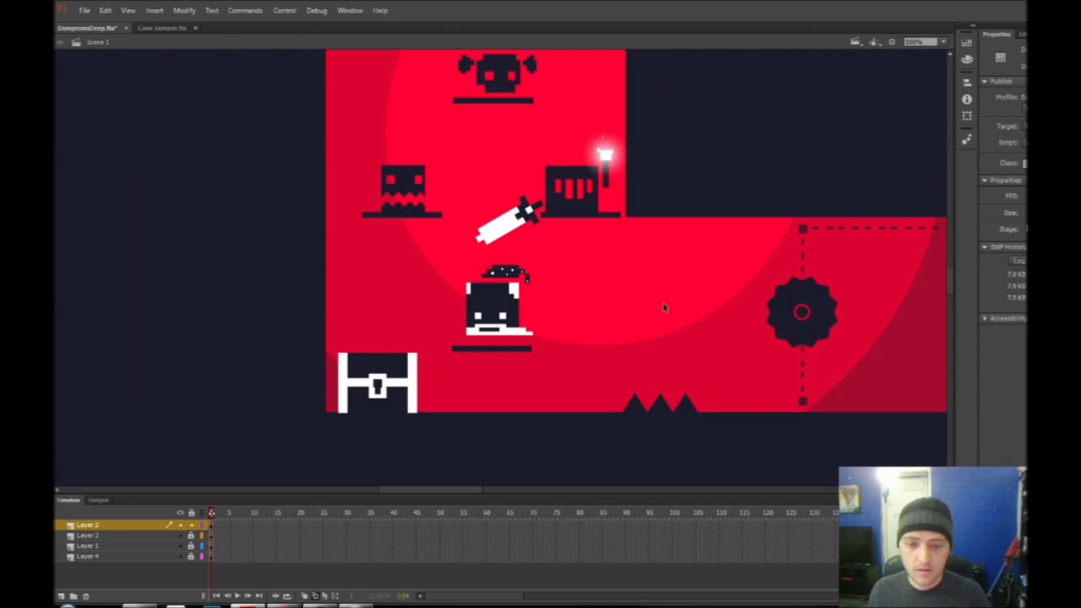
left_click_drag(560, 245, 429, 345)
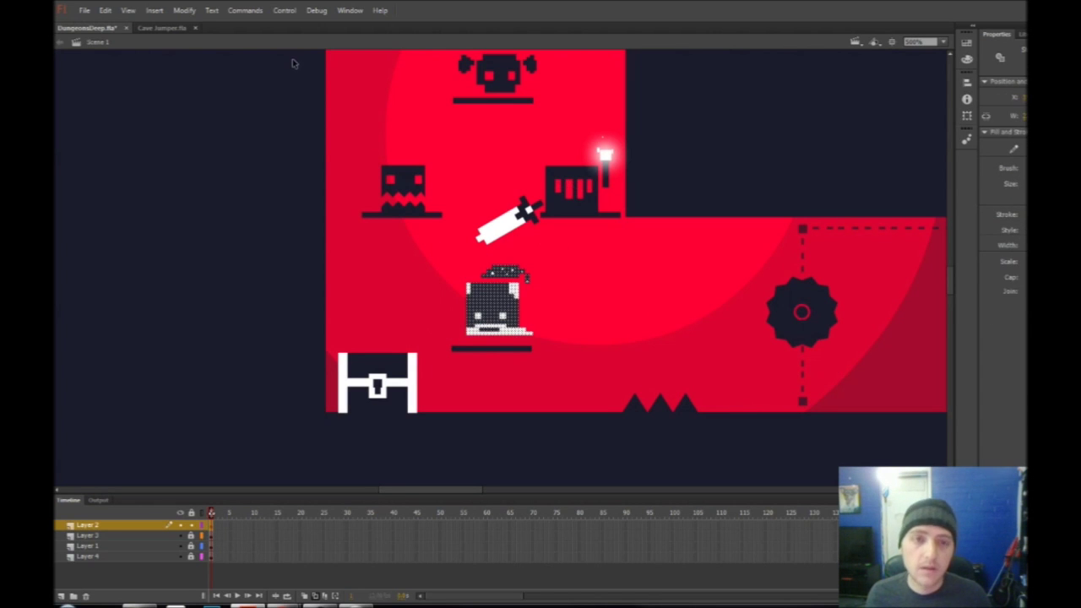
left_click(187, 11)
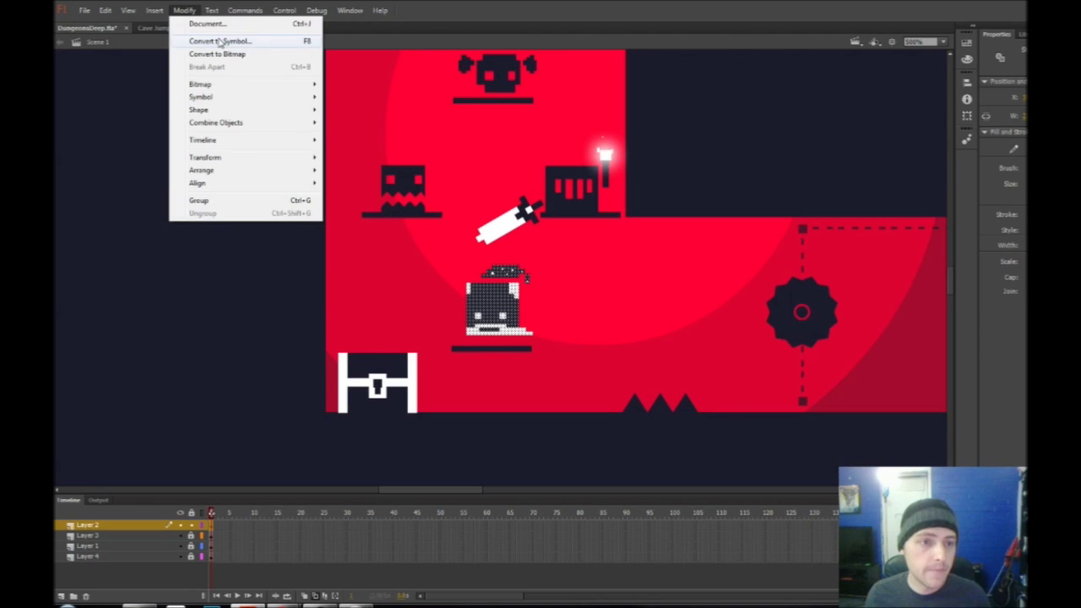
left_click(216, 41)
type("ha")
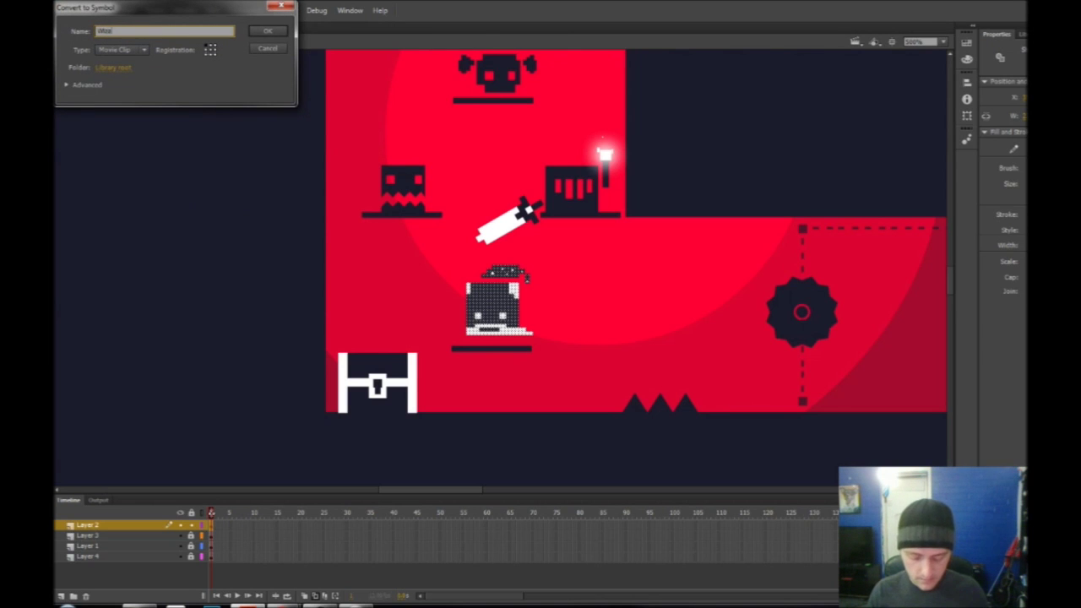
type("zard")
key("Return")
Move the wizard down onto the platform beneath it and preview the movie
mouse_move(489, 319)
left_mouse_down()
mouse_move(486, 337)
mouse_move(498, 335)
left_mouse_up()
left_click(599, 324)
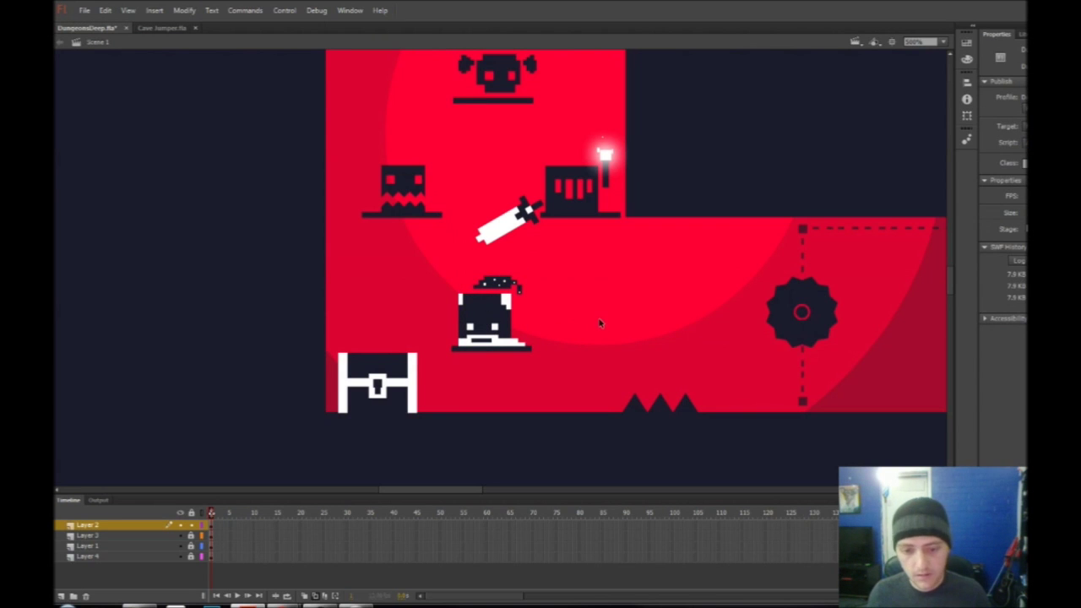
key("ctrl+Return")
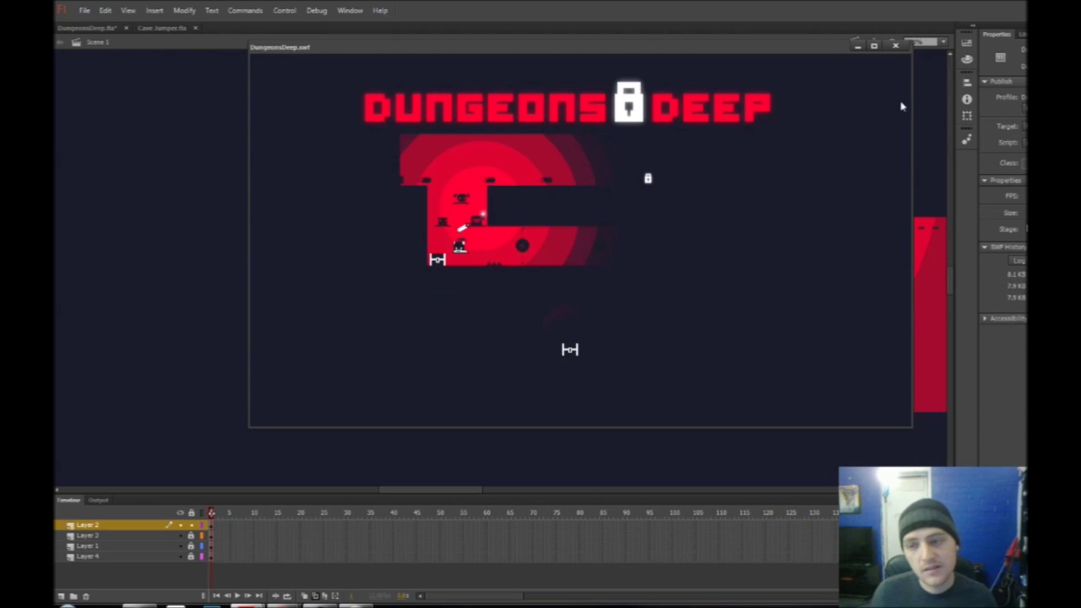
left_click(896, 49)
Open the Wizard symbol for in-place editing with the hat in close view
double_click(505, 296)
double_click(505, 296)
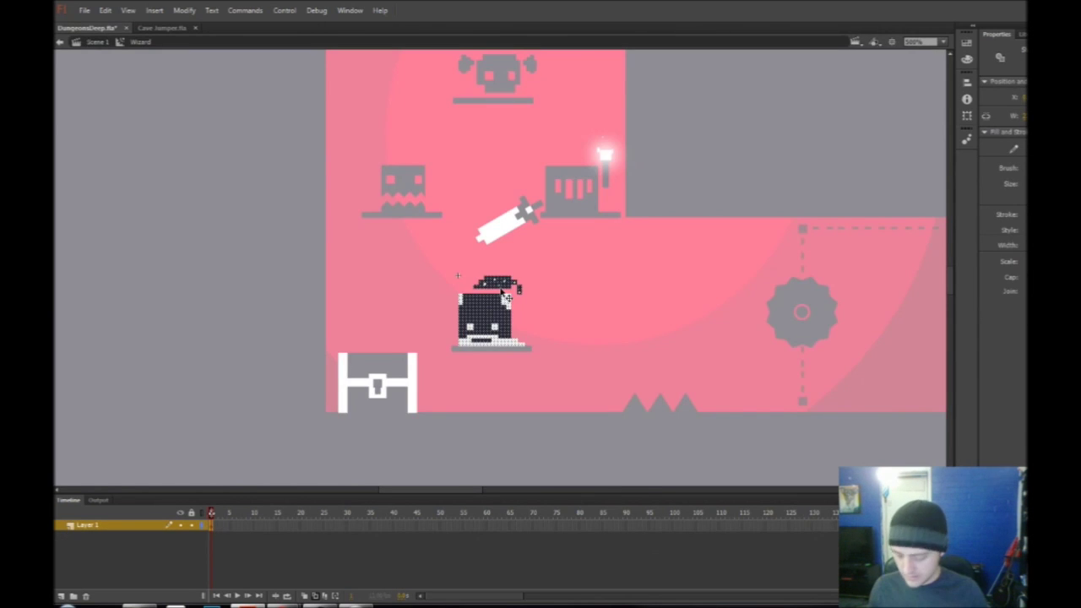
key("ctrl+equal")
key("ctrl+equal")
left_click_drag(680, 86, 610, 74)
left_click_drag(360, 93, 693, 186)
key("q")
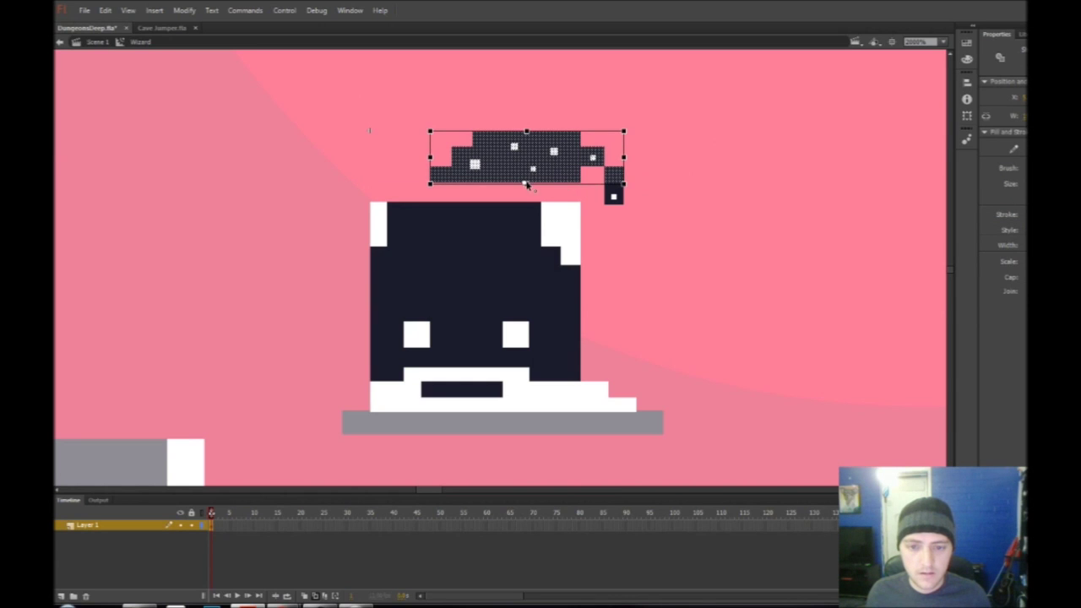
left_click(547, 116)
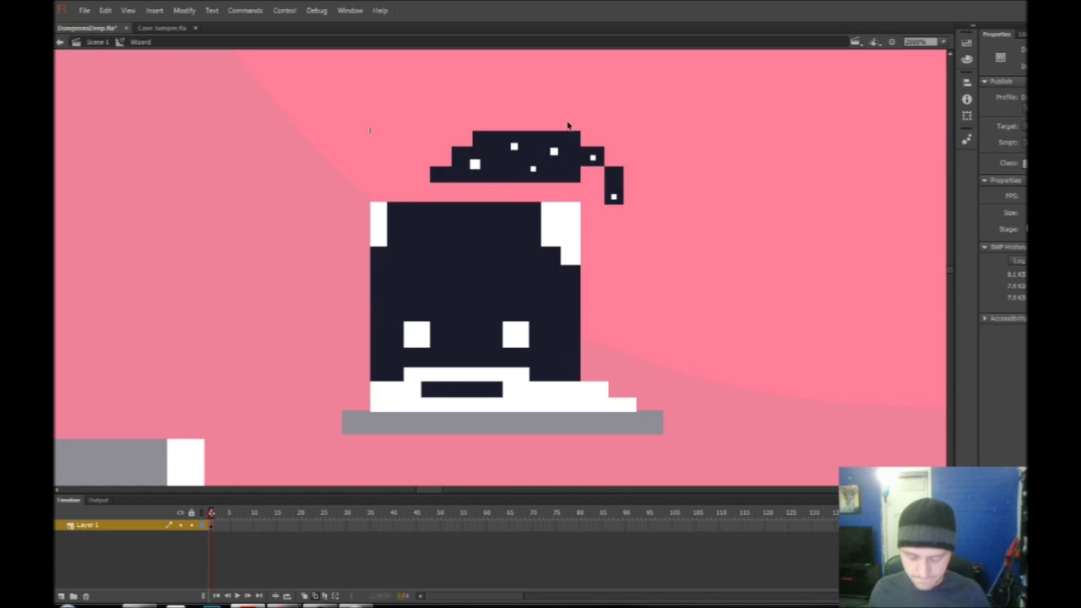
Outline a narrower tier above the hat, fill it with dark navy, delete the guide lines, and preview the movie
key("n")
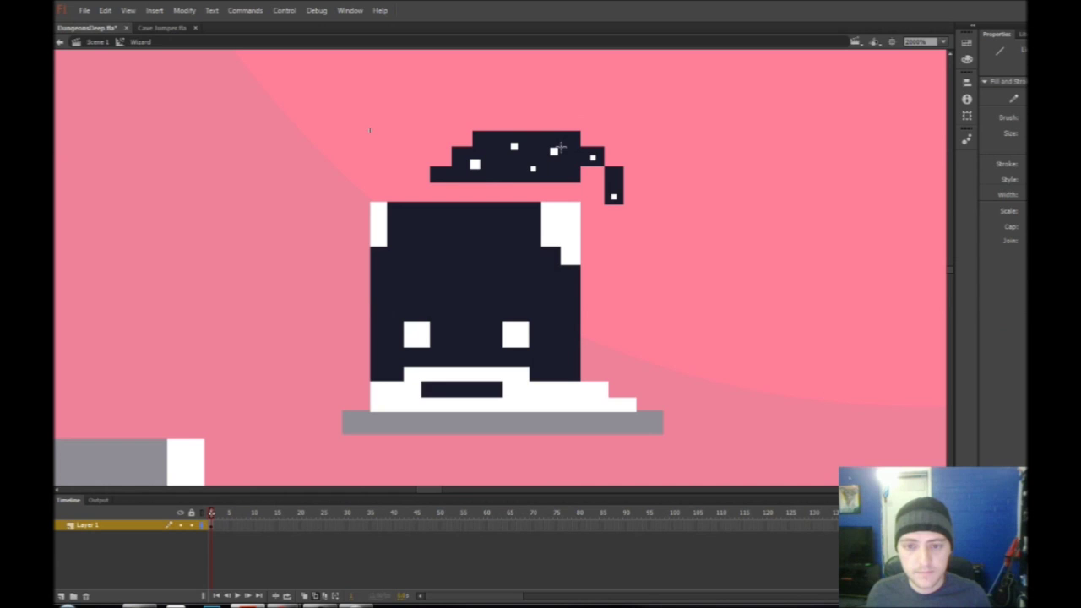
left_click_drag(558, 150, 562, 104)
left_click_drag(562, 185, 563, 111)
left_click_drag(493, 184, 493, 110)
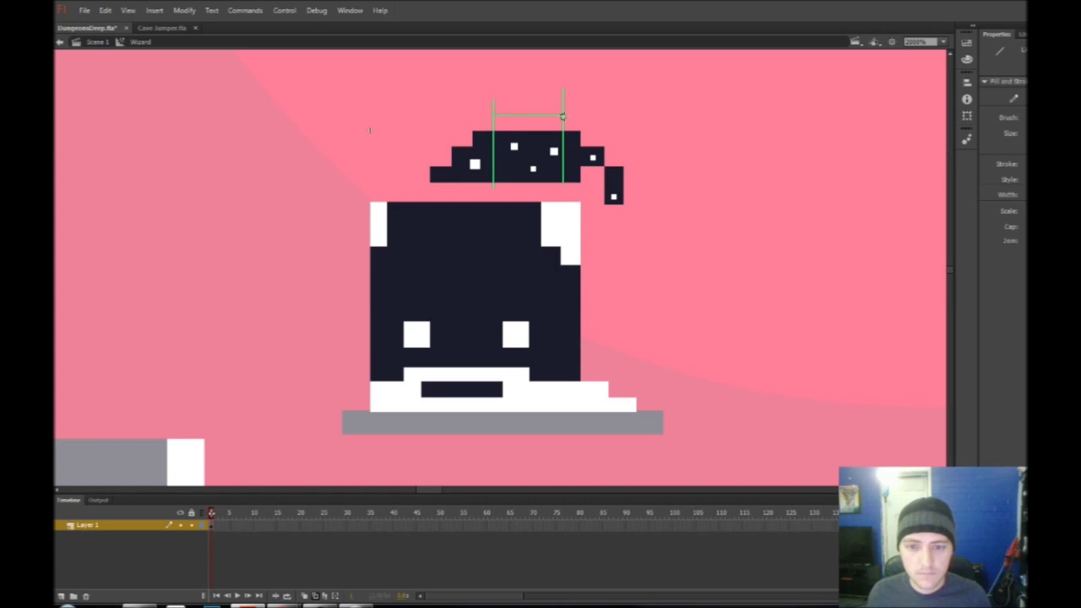
left_click(550, 127)
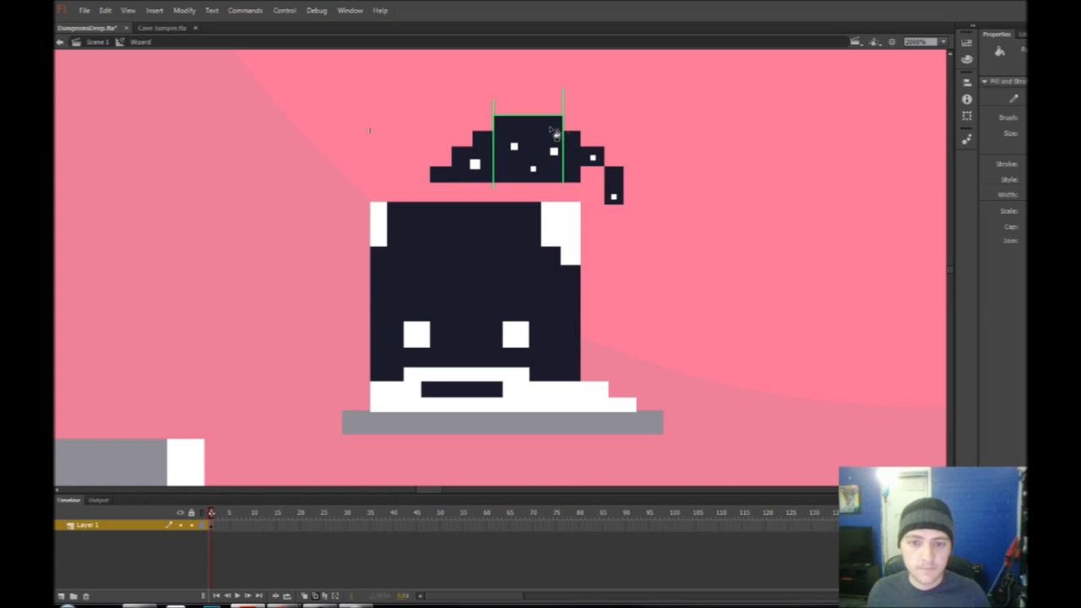
double_click(563, 120)
key("Delete")
key("ctrl+Return")
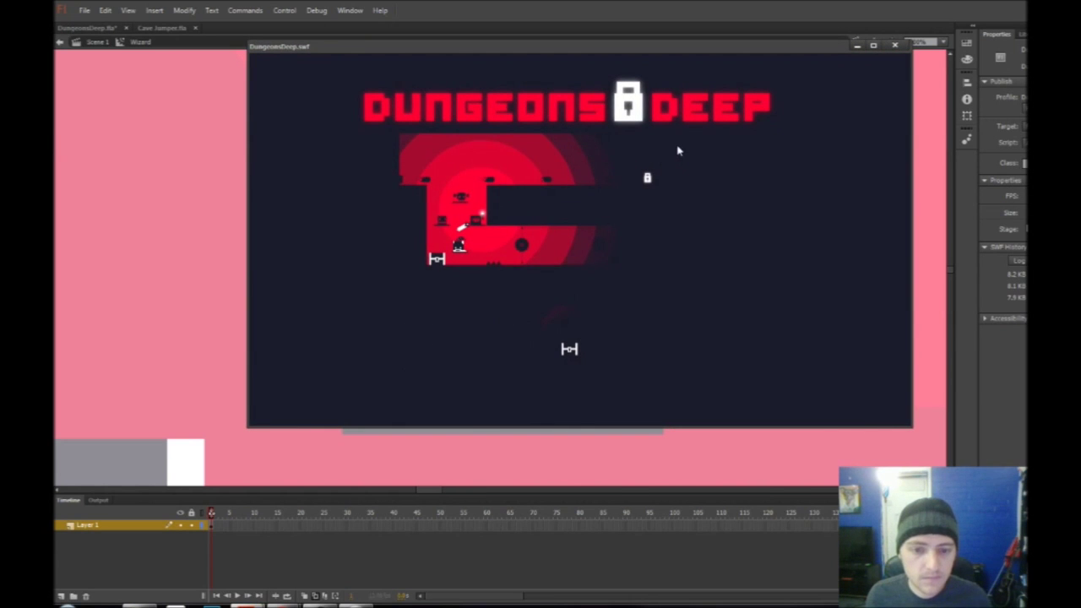
left_click(894, 45)
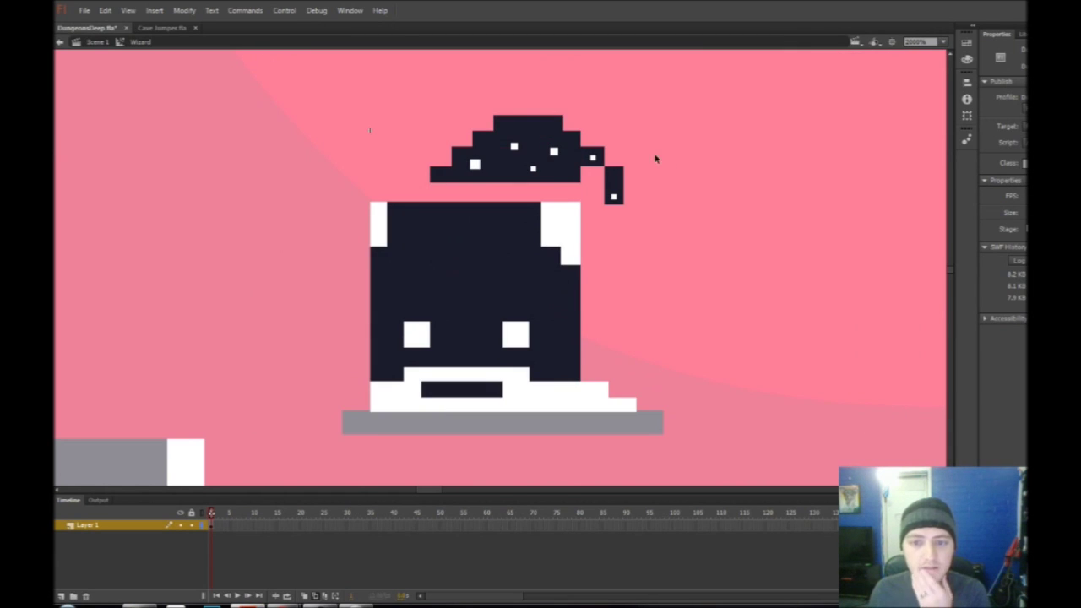
Move the hat's hanging tail piece up so it joins flush with the hat's narrow right part
left_click(614, 185)
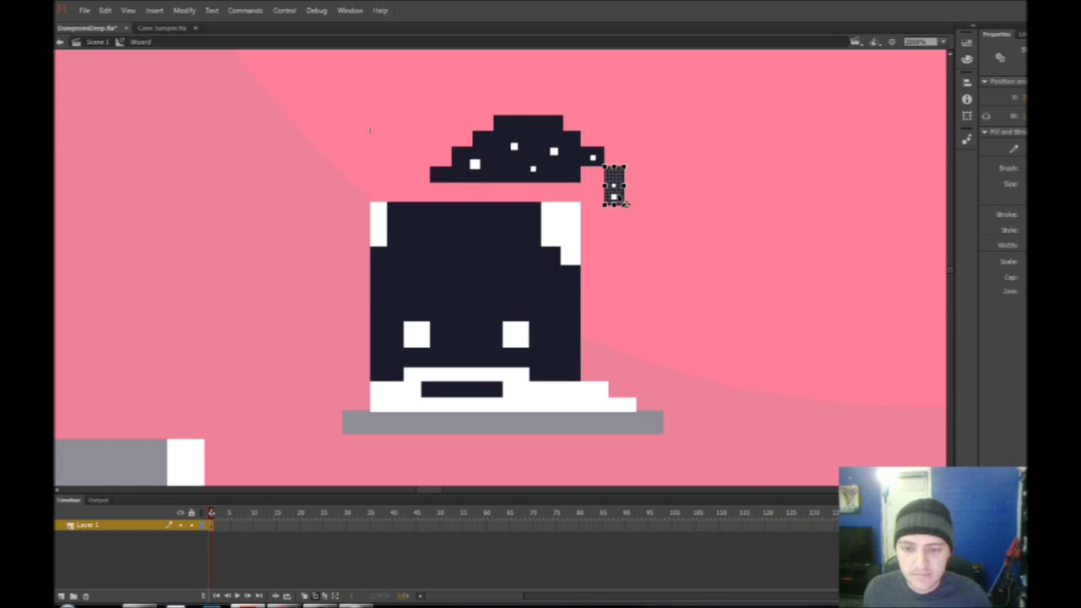
left_click_drag(617, 191, 617, 175)
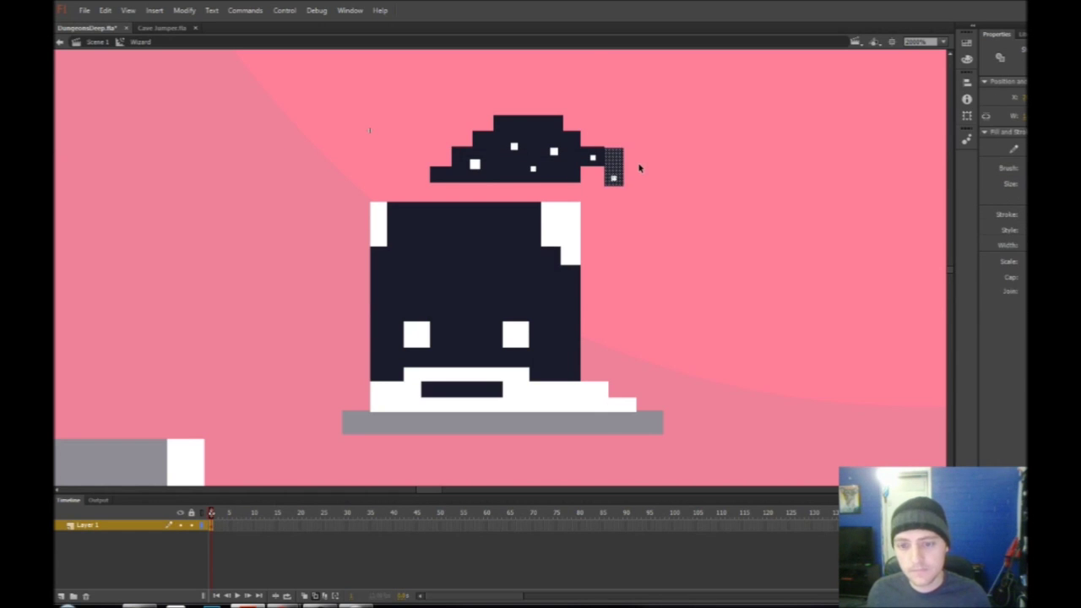
left_click(639, 167)
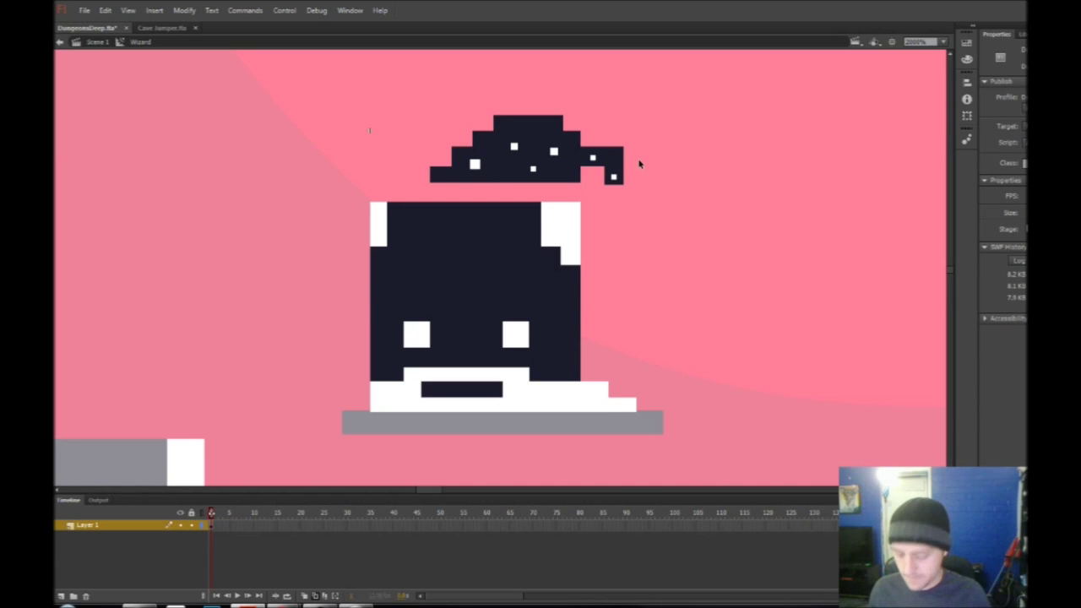
Extend the hat's two uppermost tiers one block toward the tail so the outline steps down evenly, and preview the movie
key("ctrl+Return")
left_click(894, 44)
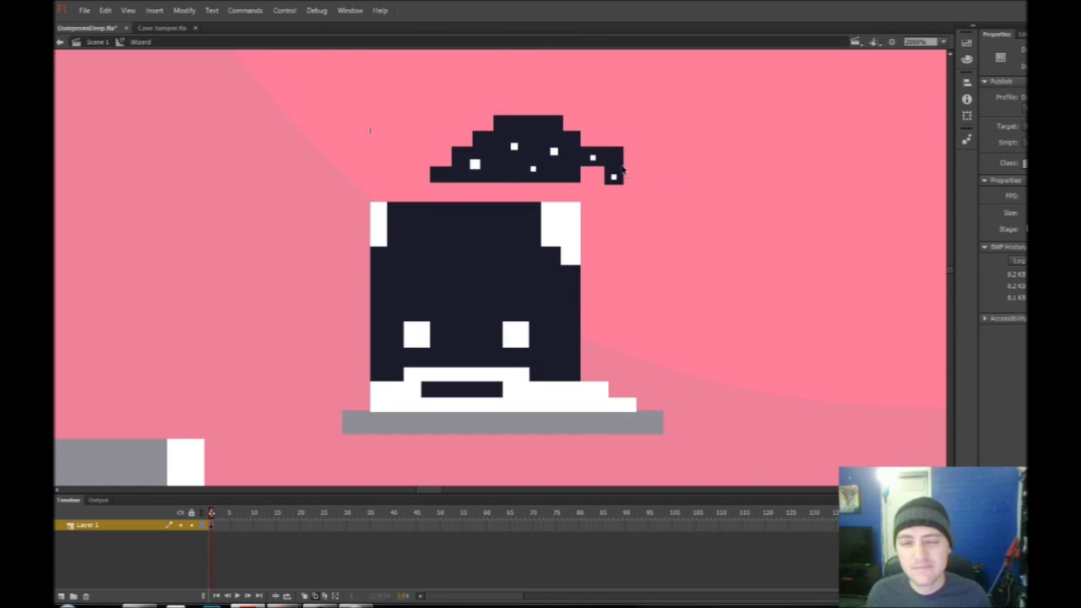
left_click_drag(582, 145, 606, 131)
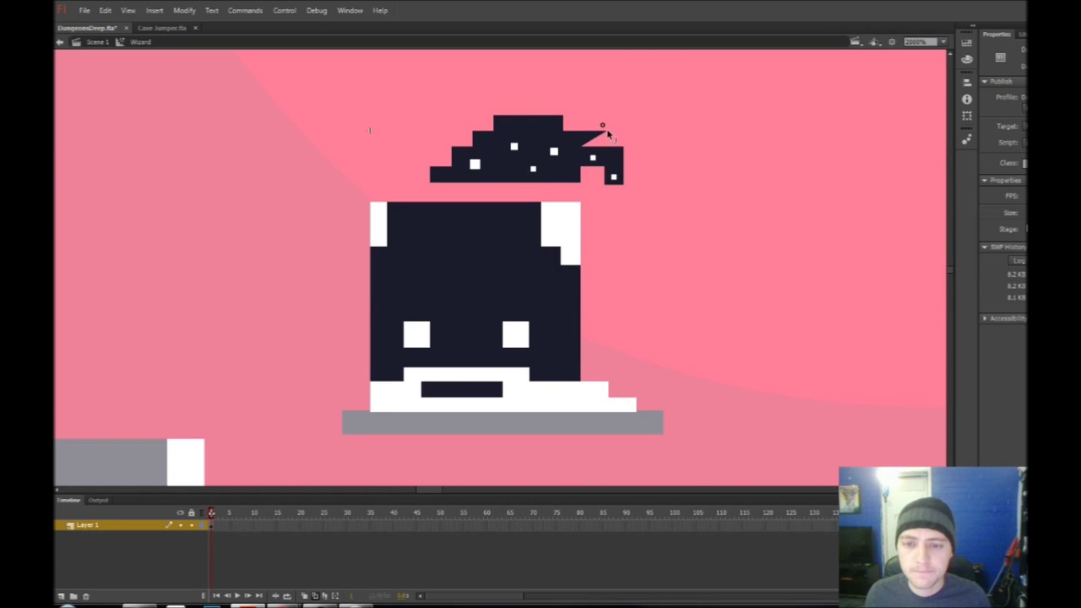
key("ctrl+z")
left_click_drag(564, 136, 580, 121)
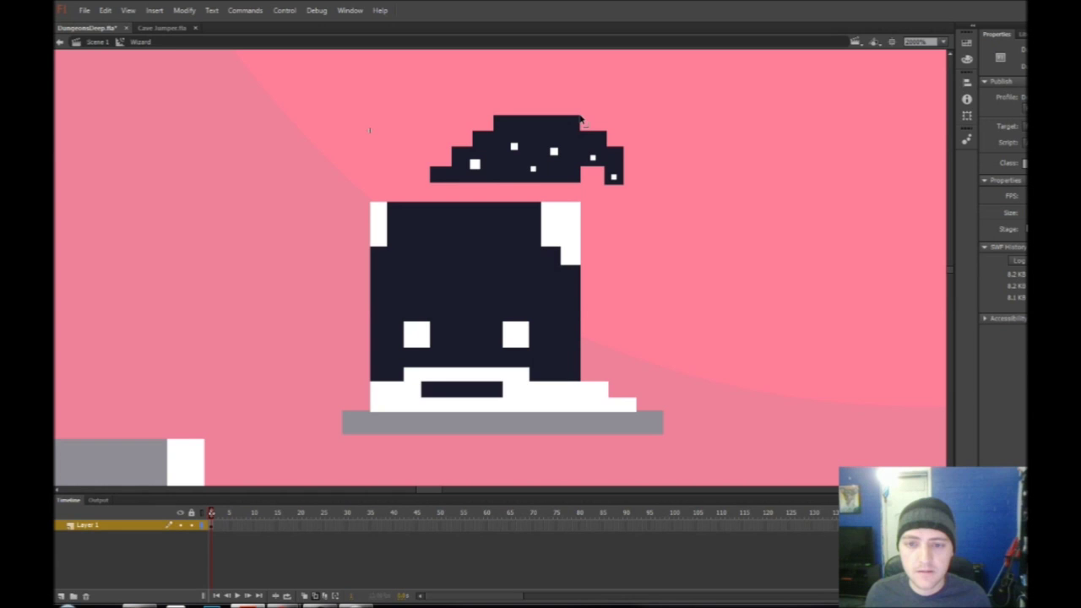
key("ctrl+Return")
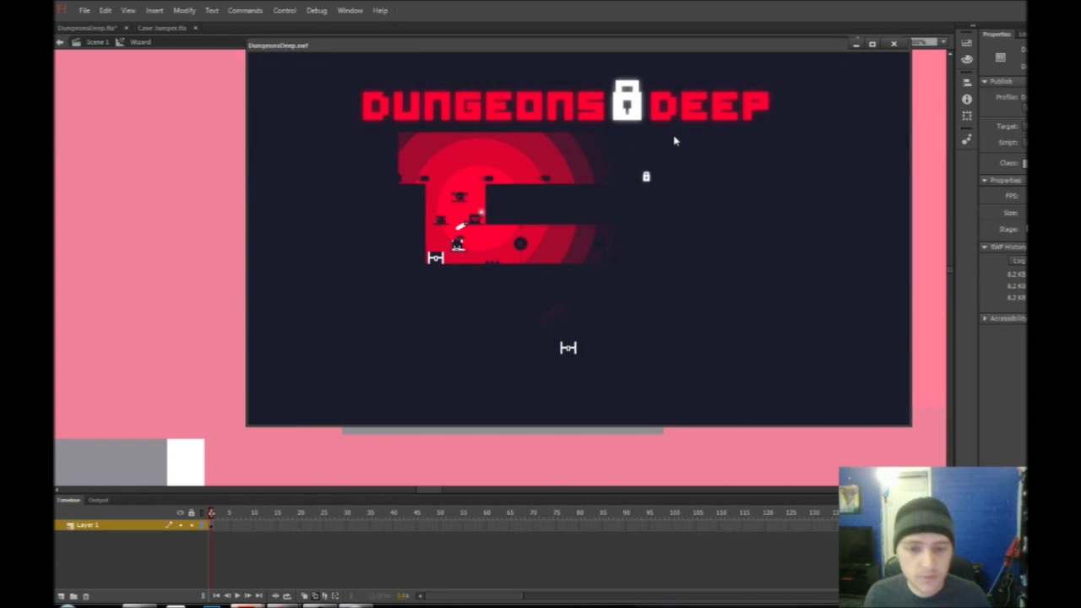
left_click(893, 43)
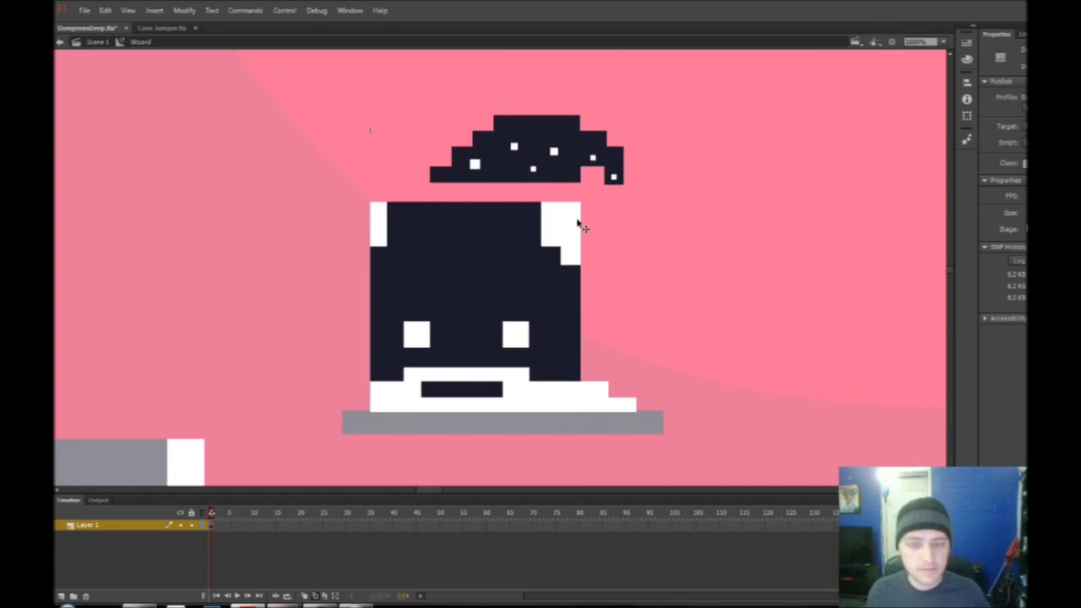
Fill all the white speckles on the hat and its tail with dark navy, and preview the movie
key("b")
left_click(552, 151)
left_click(514, 147)
left_click(475, 165)
left_click(533, 169)
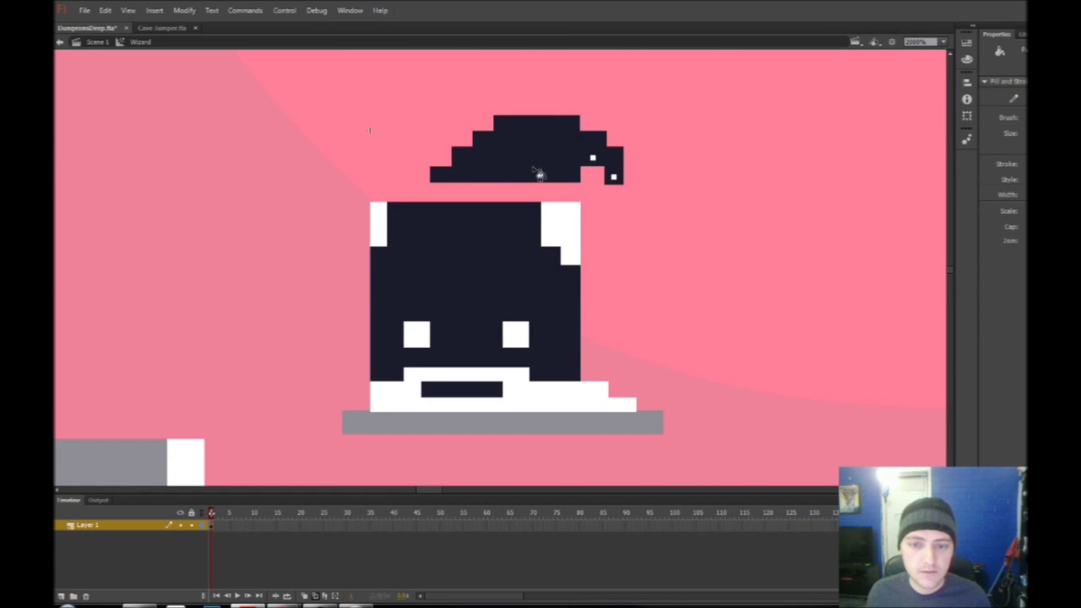
left_click(592, 159)
left_click(615, 178)
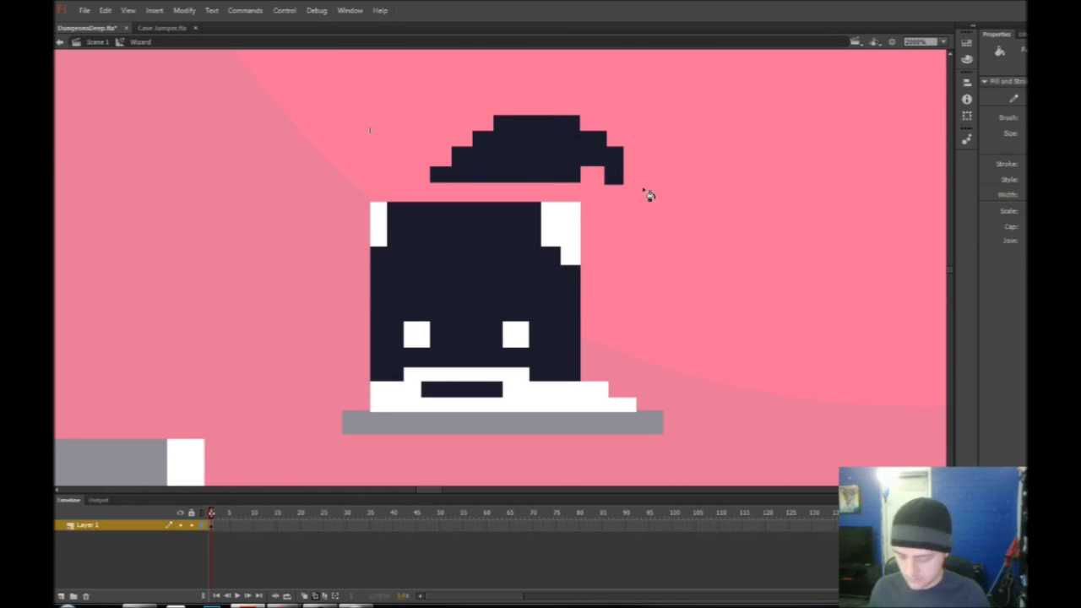
key("ctrl+Return")
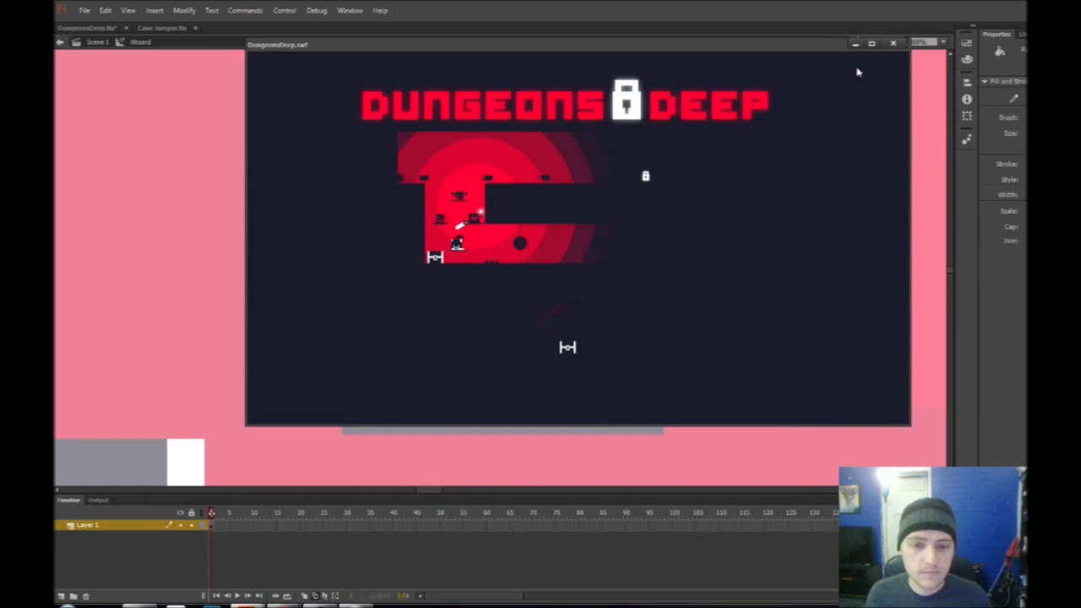
left_click(893, 43)
Delete the whole hat above the wizard's head and preview the movie
left_click(609, 153)
key("Delete")
key("ctrl+Return")
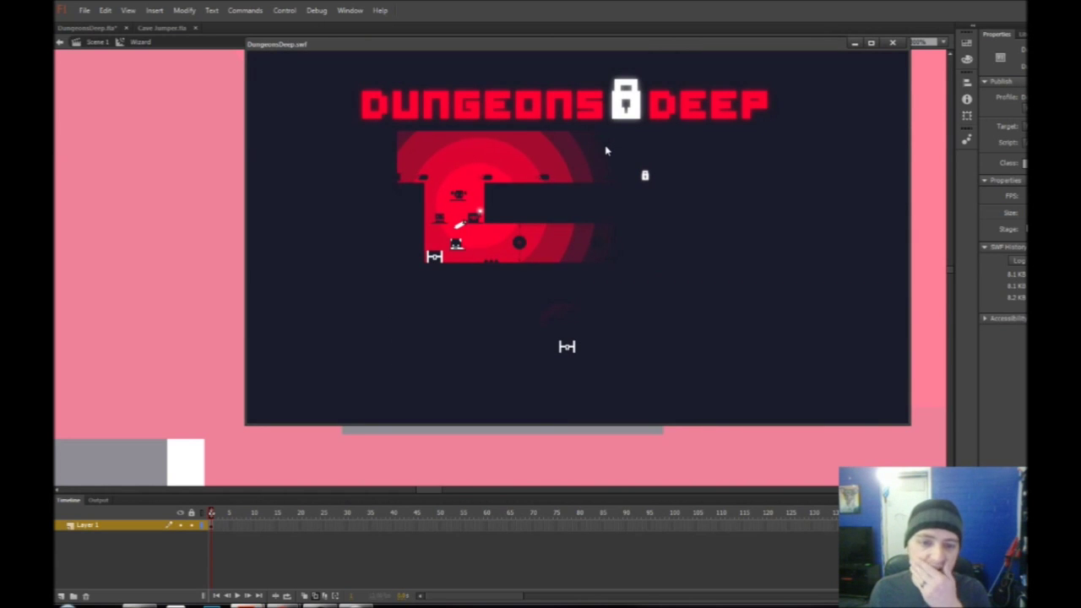
left_click(892, 43)
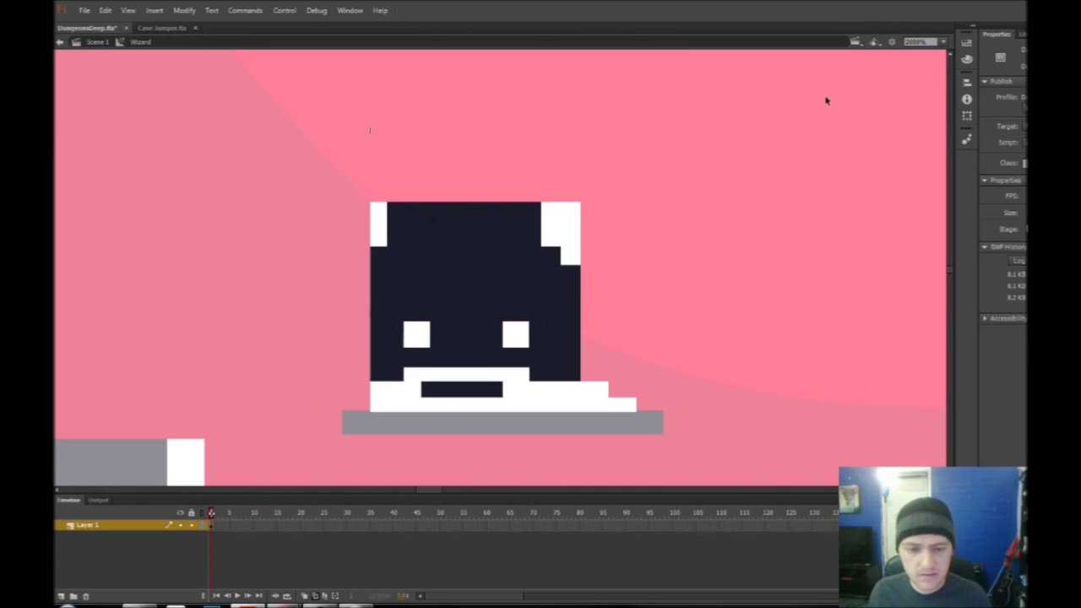
Try a white strip across the top of the head between the two white corner patches, and preview the movie
key("n")
left_click_drag(384, 221, 542, 222)
left_click(512, 212)
key("Delete")
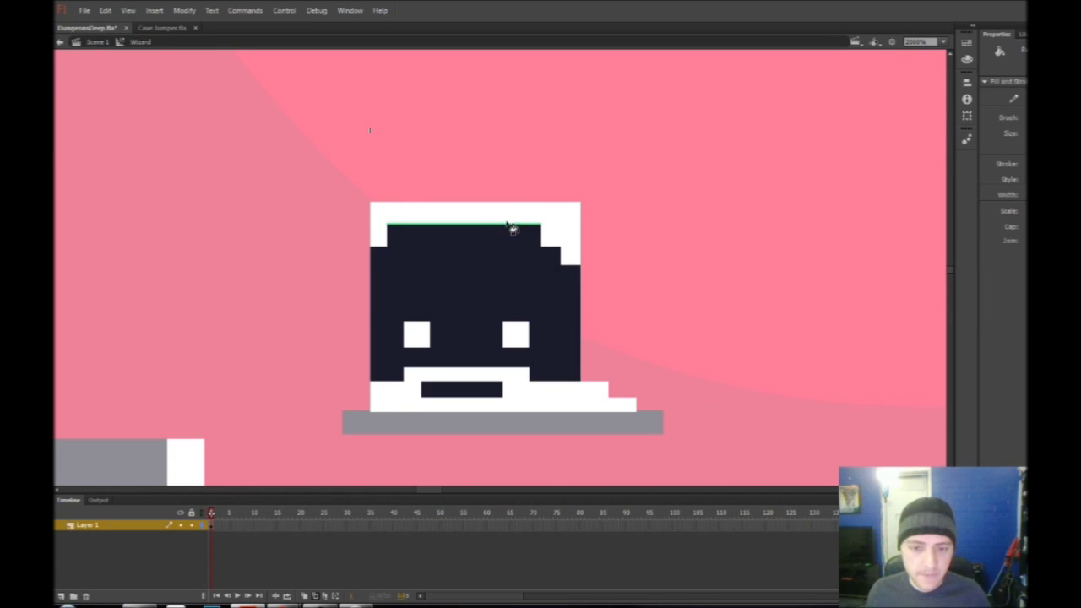
key("ctrl+Return")
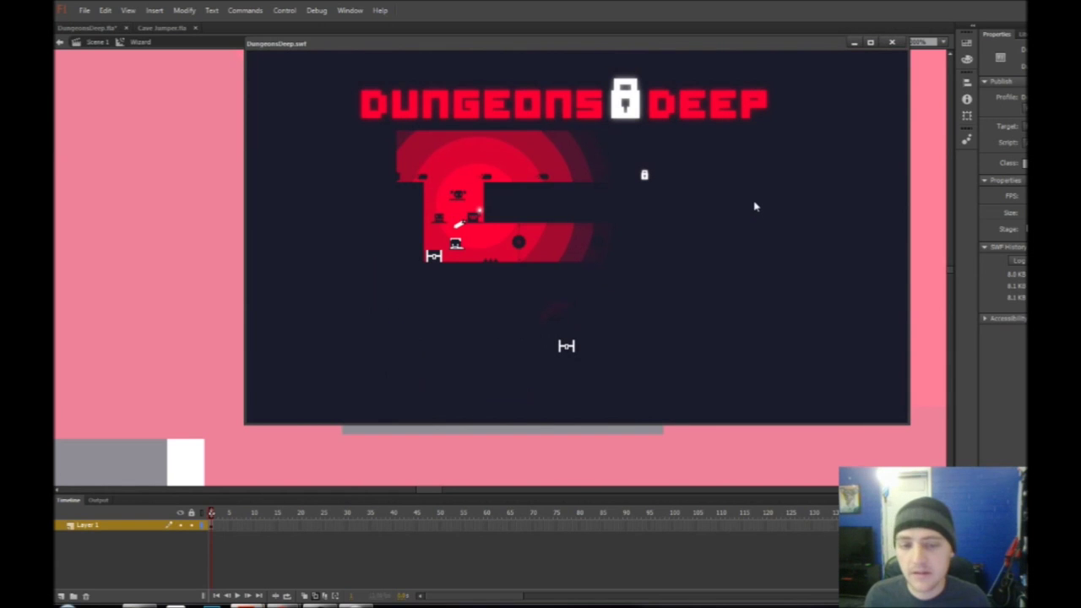
left_click(891, 42)
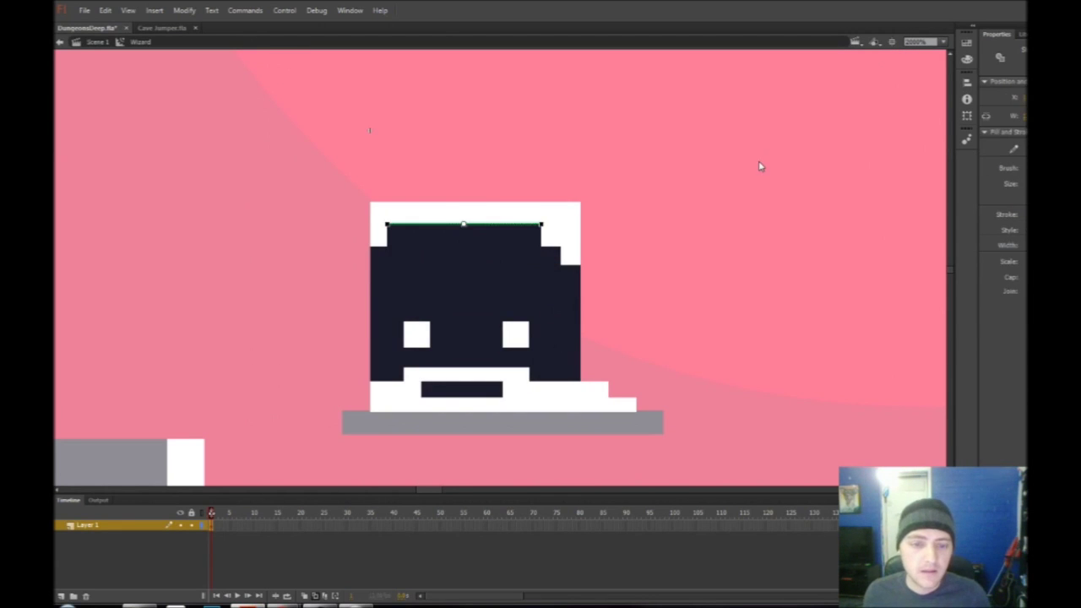
left_click(758, 166)
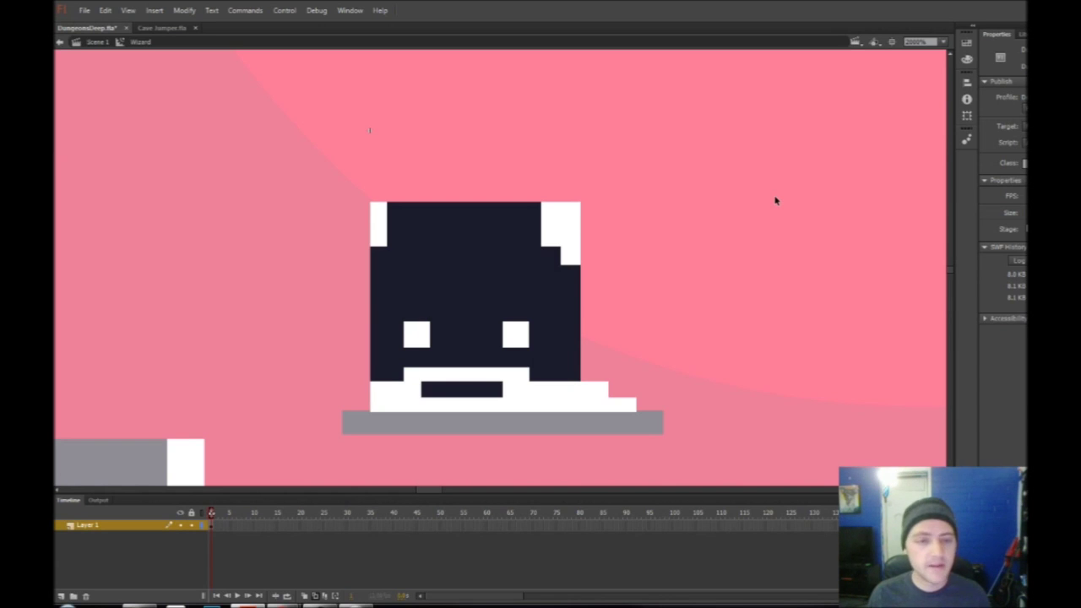
Draw a grid of crossing guide lines on both sides of the head's upper part to outline blocky horns
key("y")
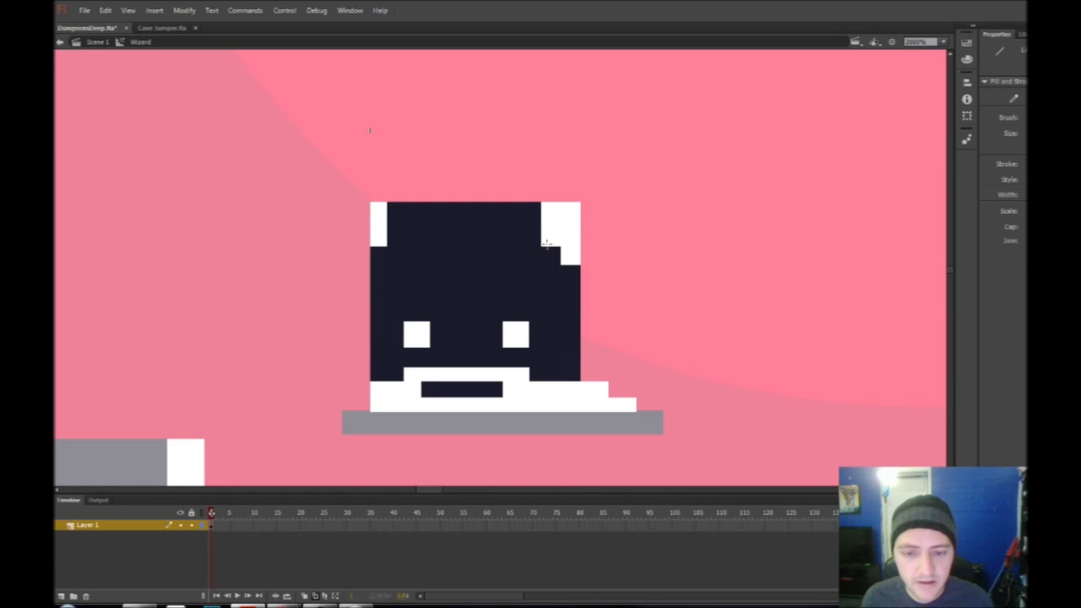
left_click_drag(541, 244, 613, 246)
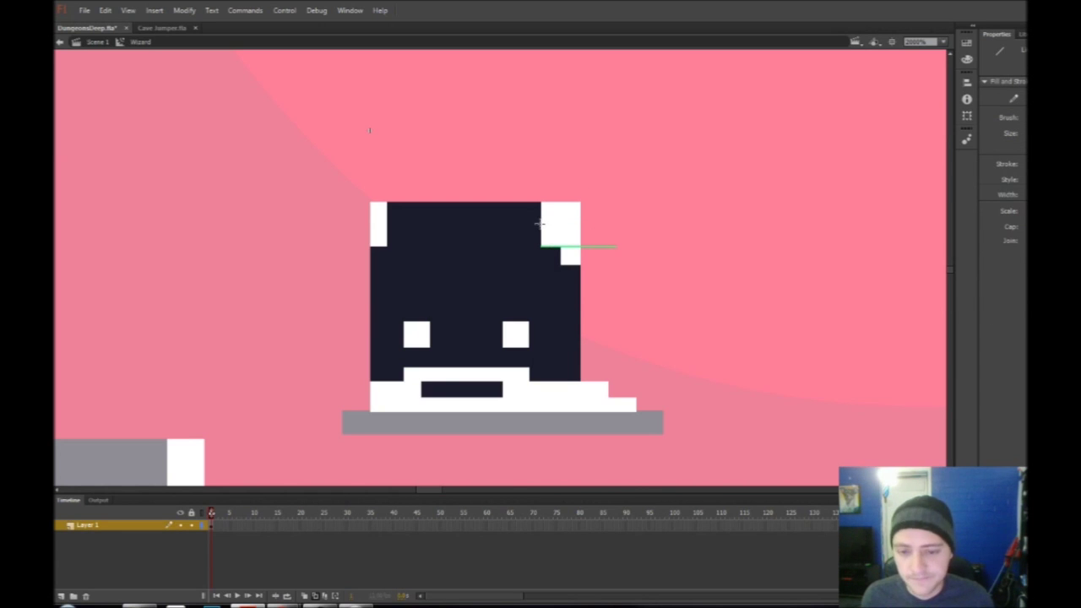
mouse_move(544, 245)
left_mouse_down()
mouse_move(308, 235)
mouse_move(579, 225)
mouse_move(577, 247)
mouse_move(315, 226)
mouse_move(677, 227)
left_mouse_up()
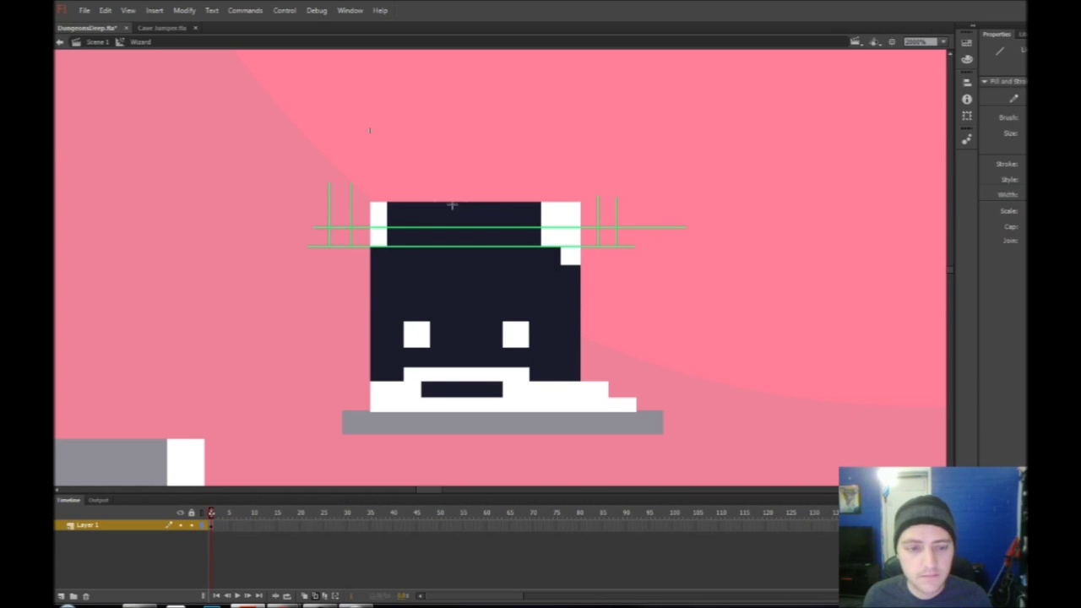
left_click_drag(489, 203, 732, 203)
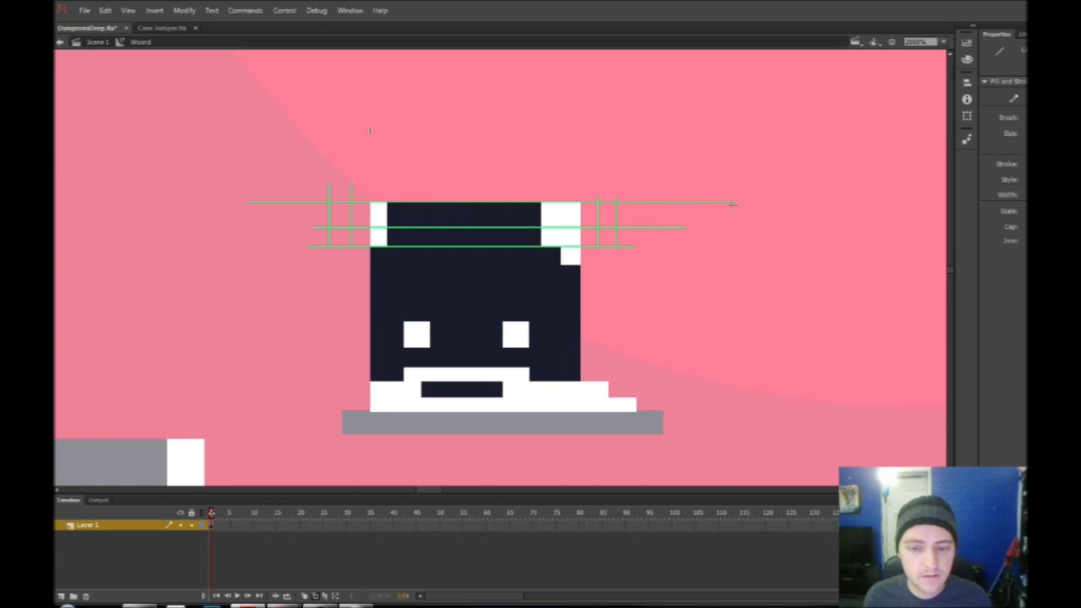
Fill diagonal horn blocks on both sides of the head with dark navy, delete the guide lines, and preview the movie
key("k")
left_click(600, 235)
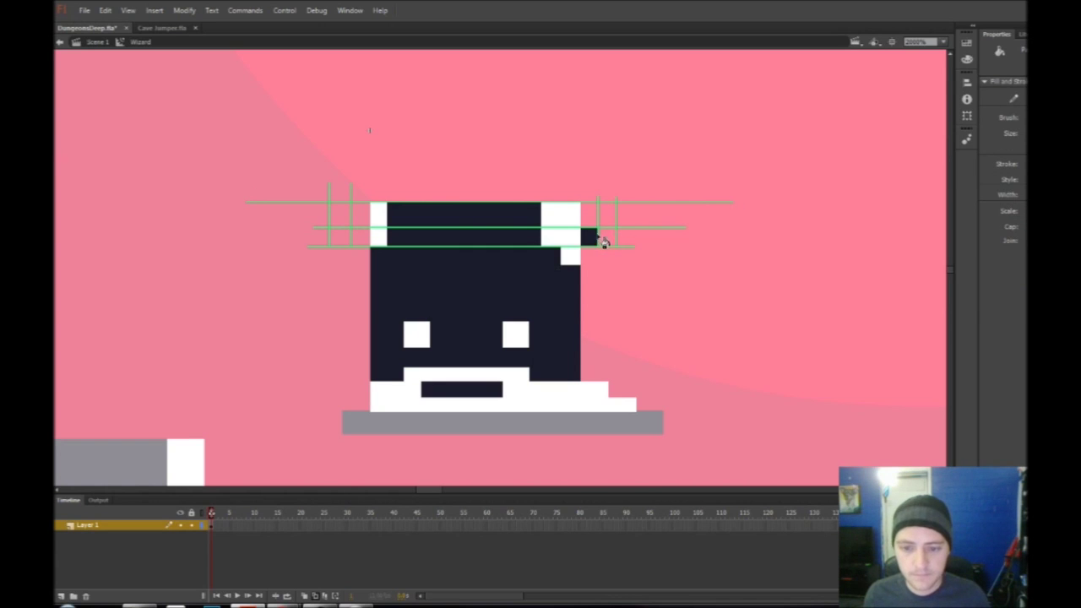
left_click(608, 220)
left_click(340, 216)
left_click(342, 237)
left_click(358, 237)
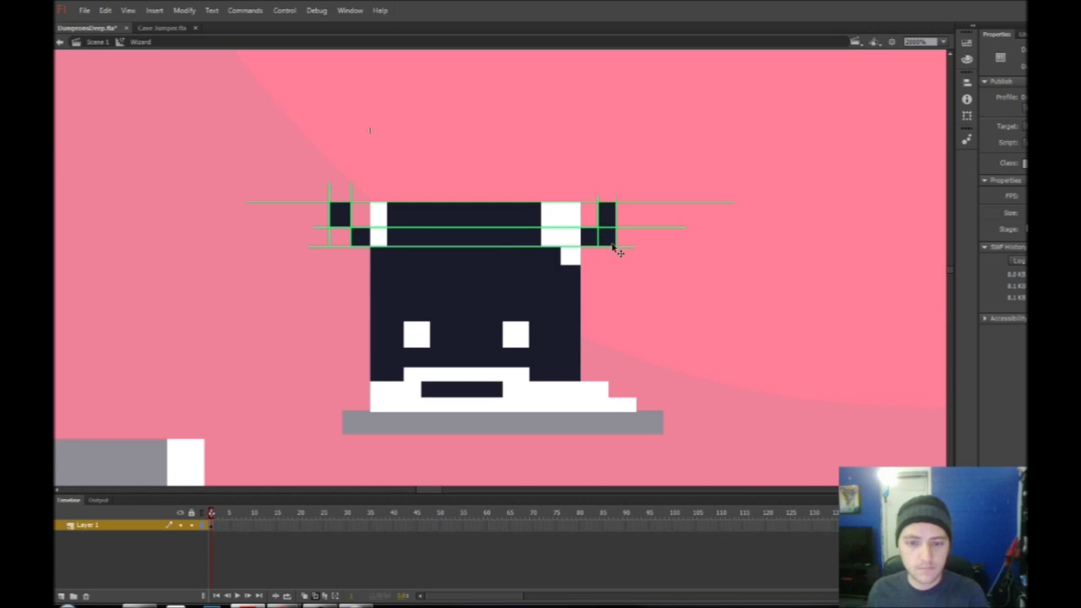
key("Delete")
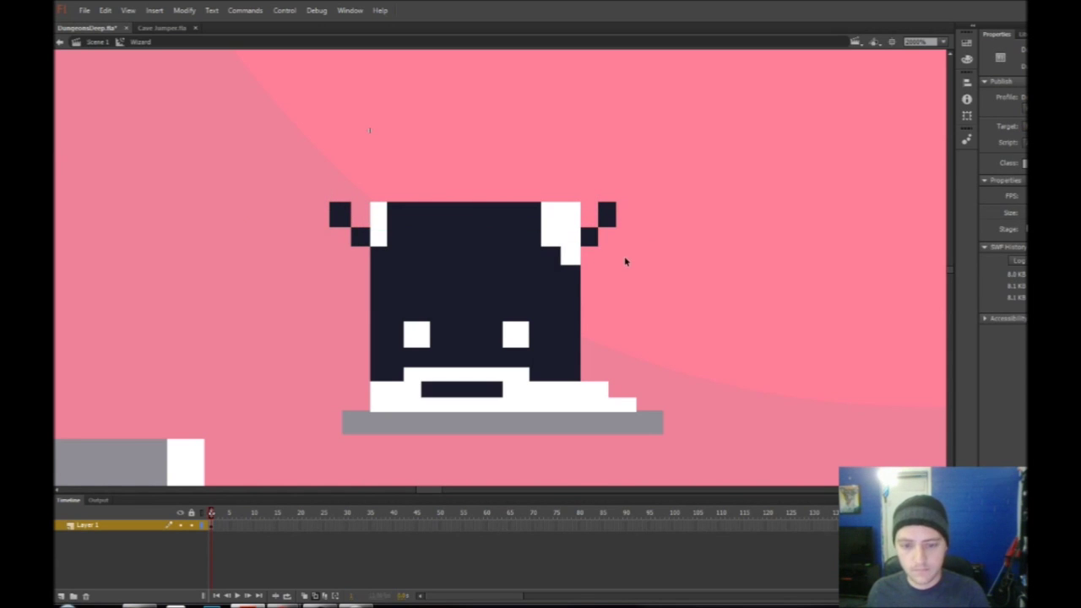
key("ctrl+Return")
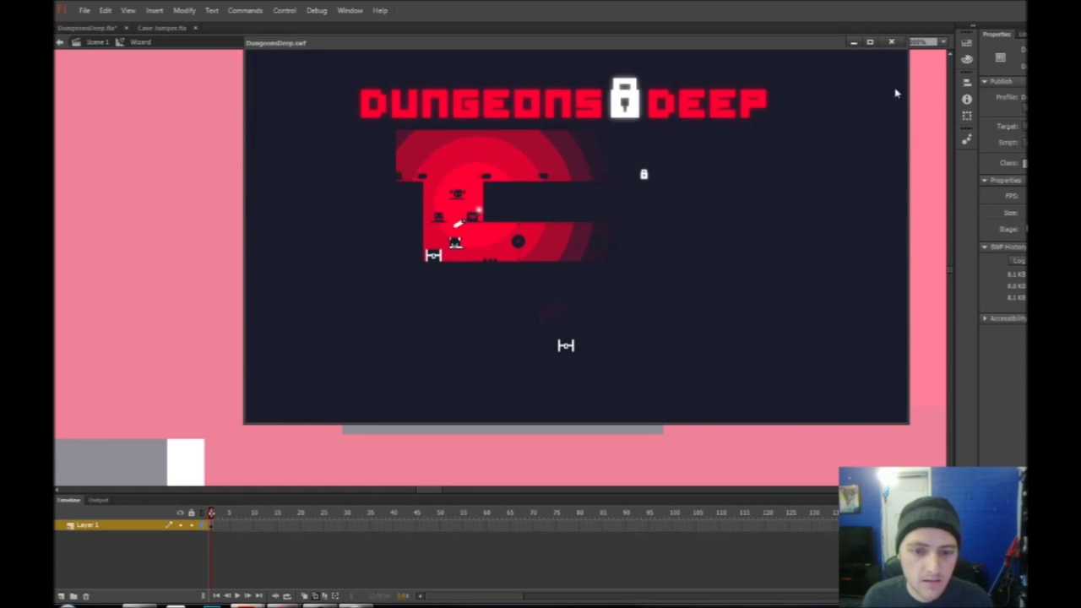
left_click(892, 42)
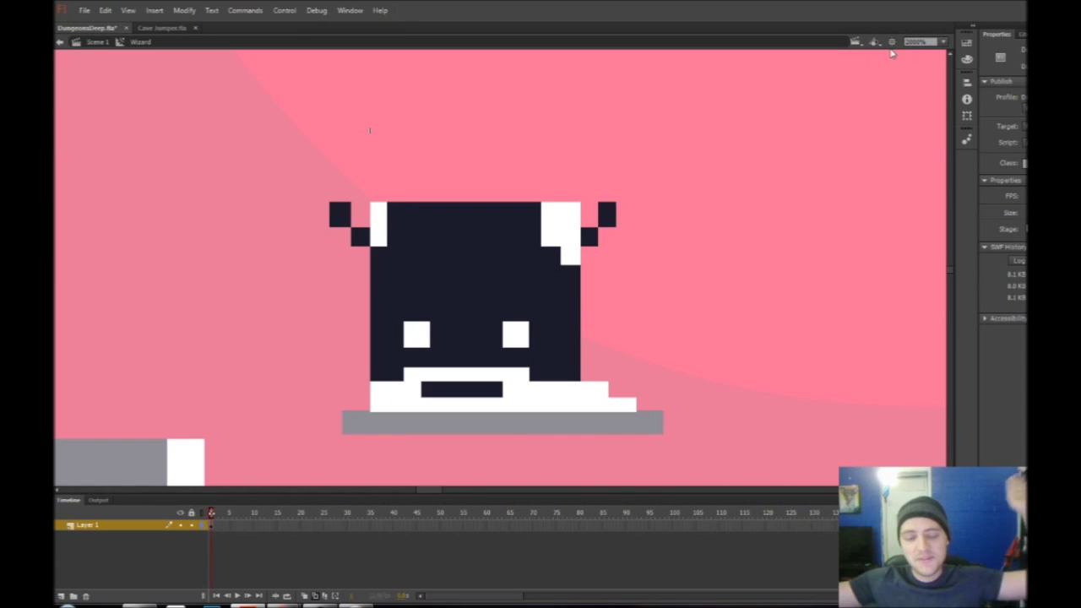
Restore the horns' outer corner blocks to make them L-shaped, remove the guide lines, and preview the movie
key("ctrl+z")
key("ctrl+z")
key("ctrl+z")
key("ctrl+z")
key("ctrl+z")
key("ctrl+z")
key("ctrl+z")
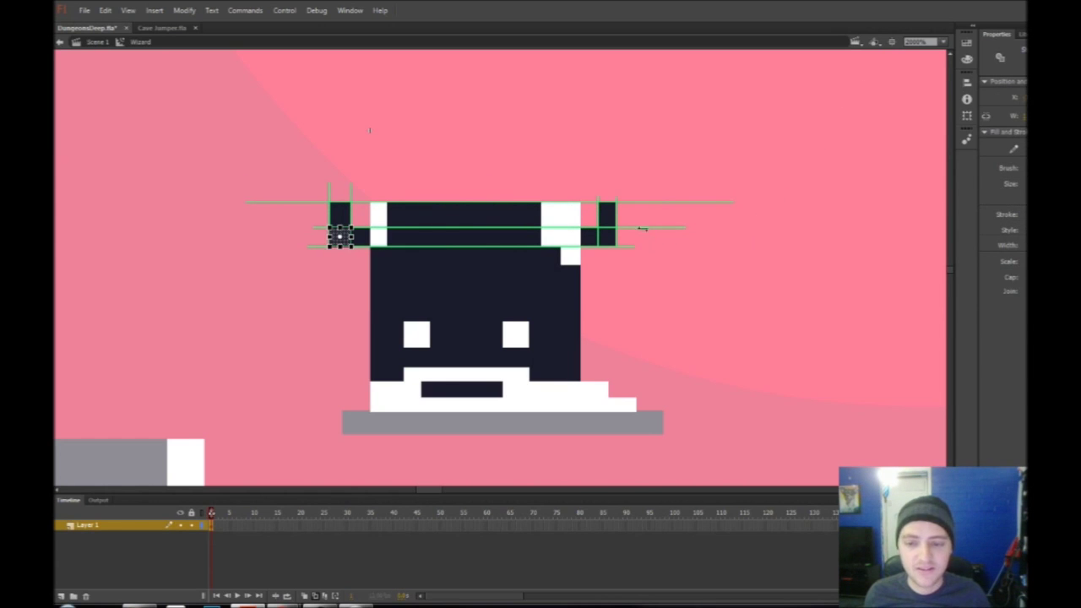
left_click(642, 228)
key("Delete")
key("ctrl+Return")
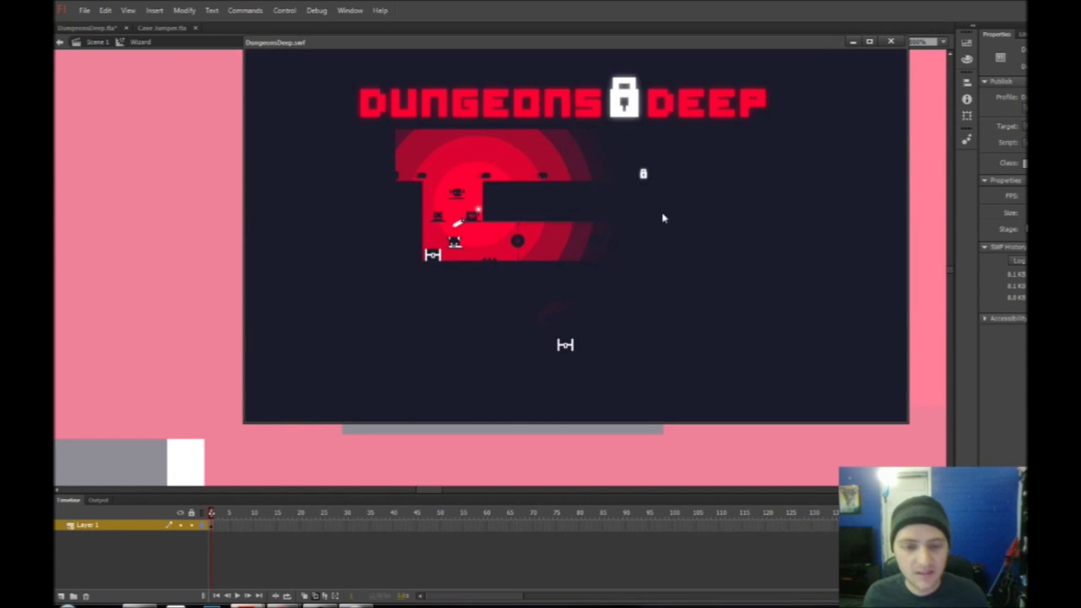
left_click(890, 41)
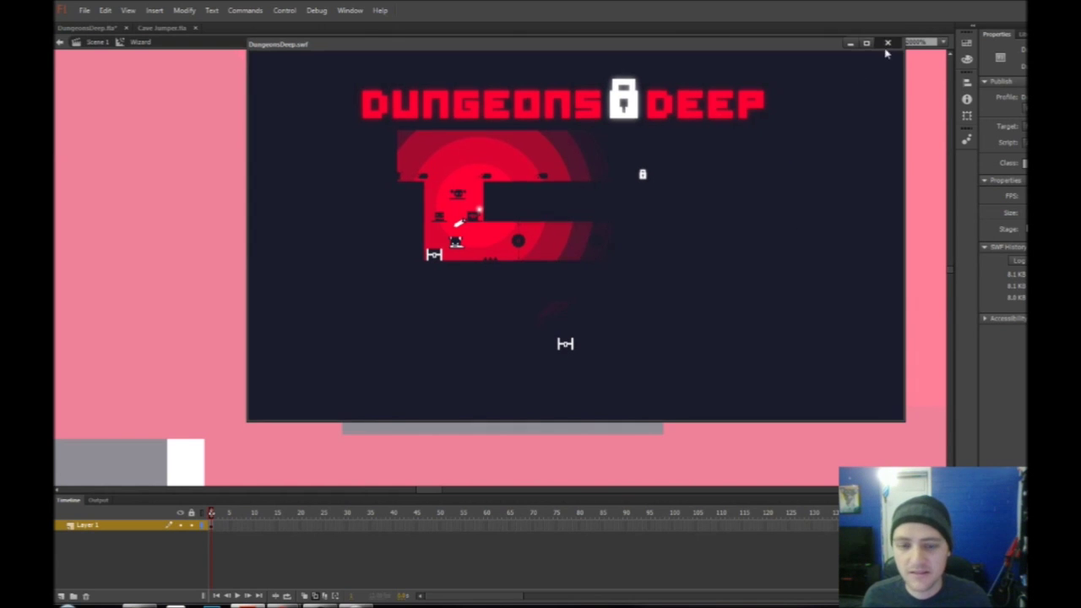
key("ctrl+z")
key("Delete")
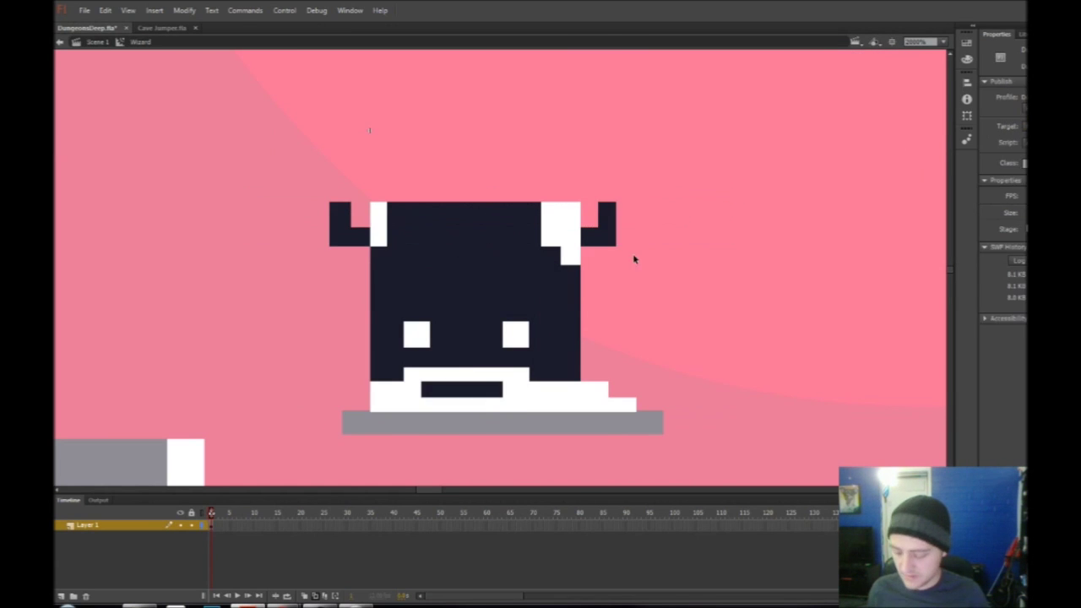
Leave the Wizard symbol for Scene 1 and save the DungeonsDeep file
double_click(706, 269)
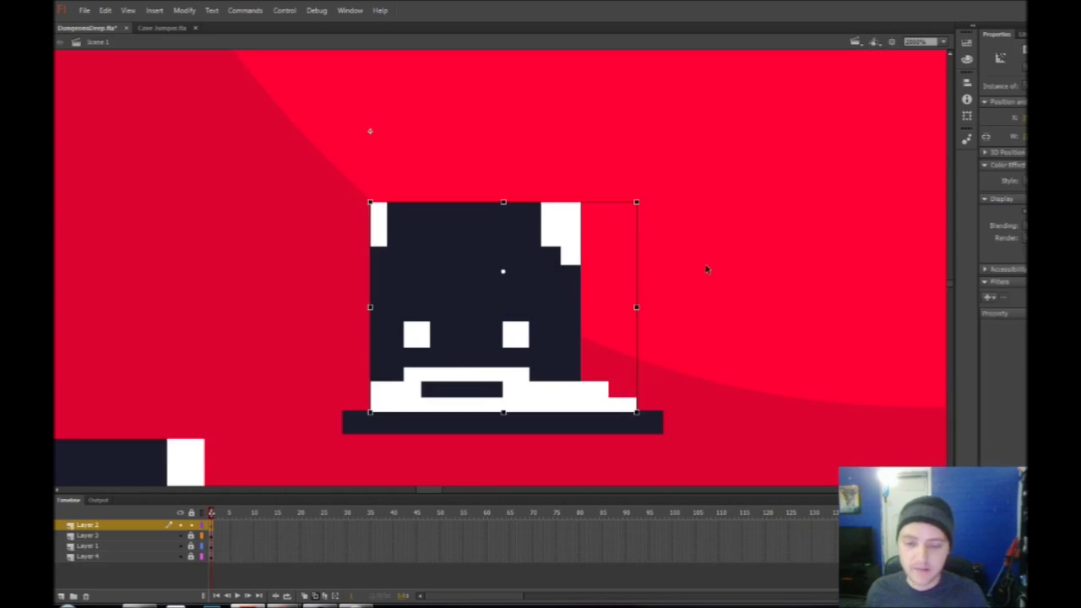
key("ctrl+minus")
key("ctrl+minus")
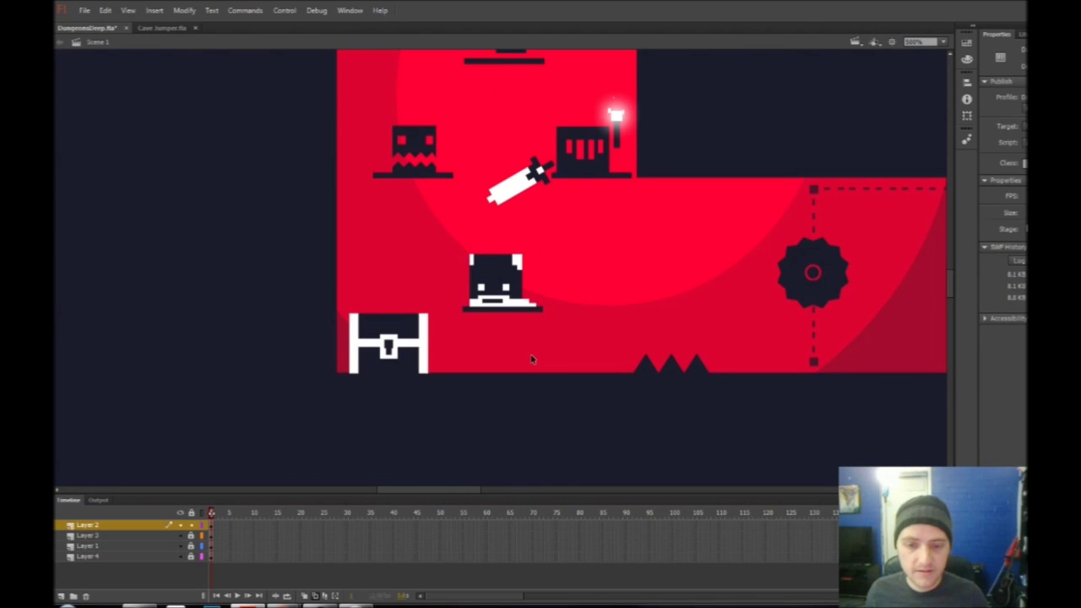
key("ctrl+s")
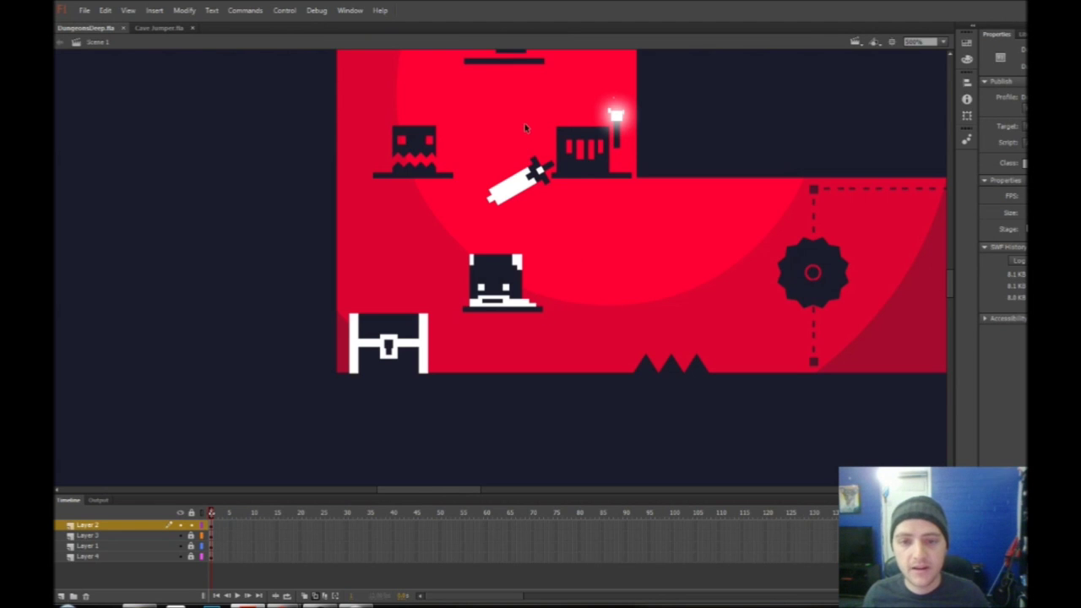
Examine the enemies and projectiles in the dungeon's upper corridor, and preview the movie
left_click_drag(522, 135, 520, 168)
left_click_drag(518, 89, 508, 173)
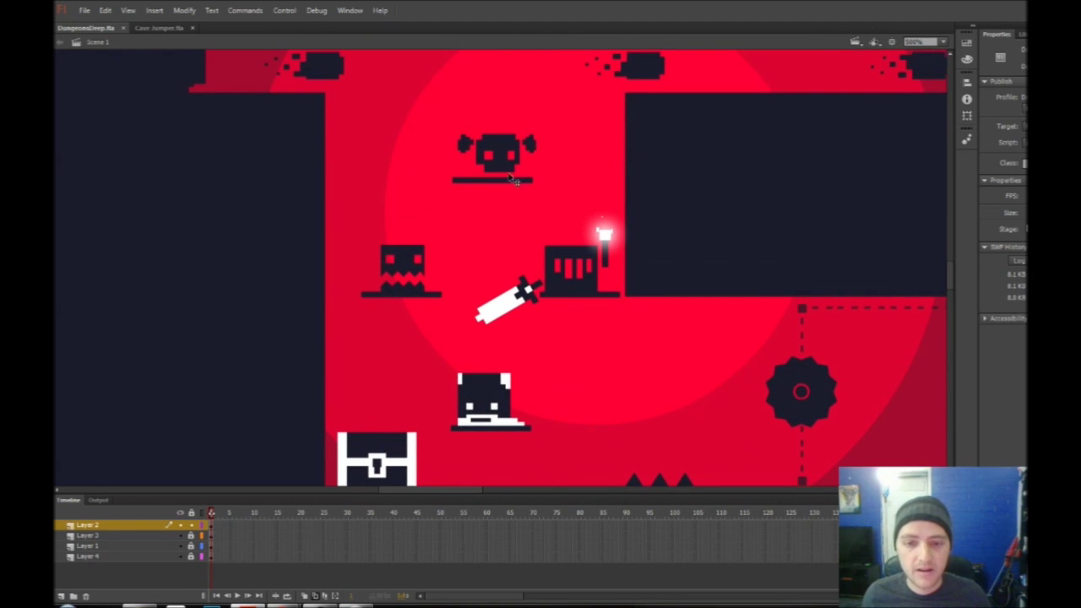
left_click_drag(616, 112, 895, 235)
key("ctrl+Return")
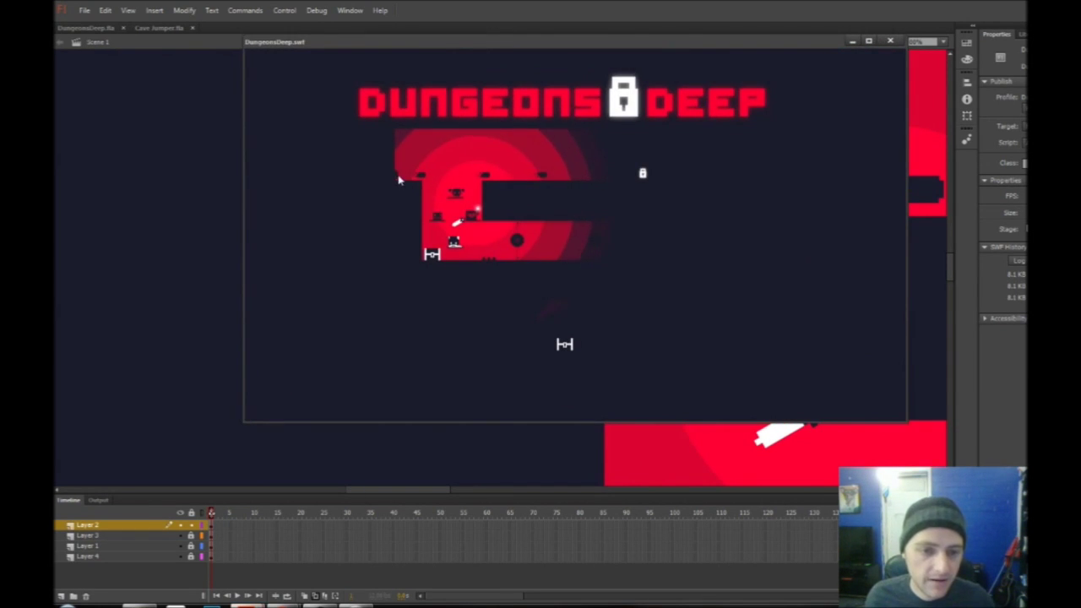
left_click(890, 42)
Remove the white-framed chest in the dark area below the dungeon and preview the movie
scroll(839, 362, "down", 5)
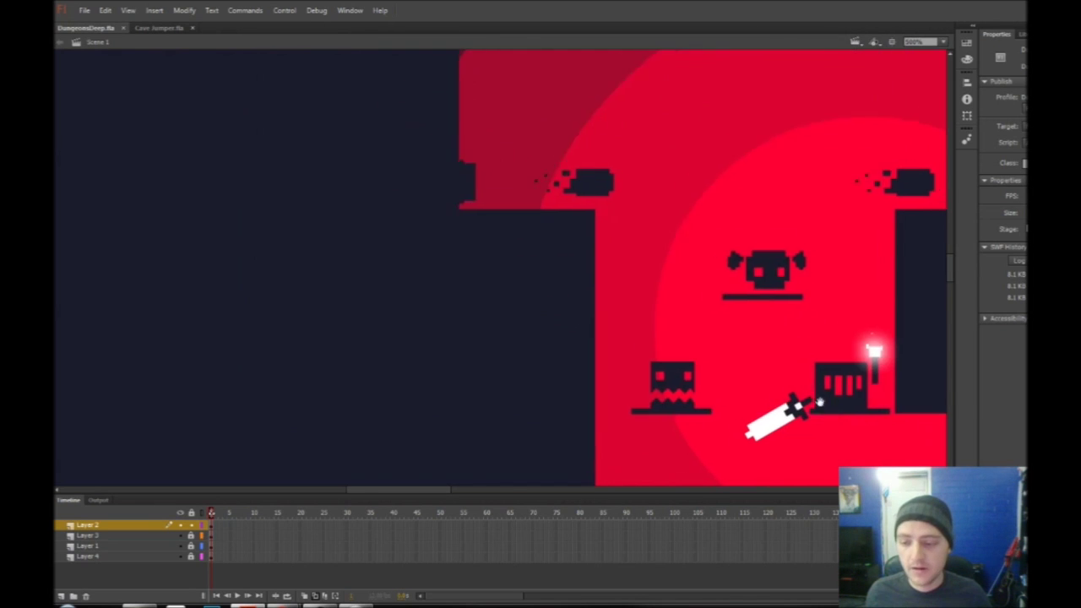
scroll(711, 422, "down", 5)
left_click(716, 353)
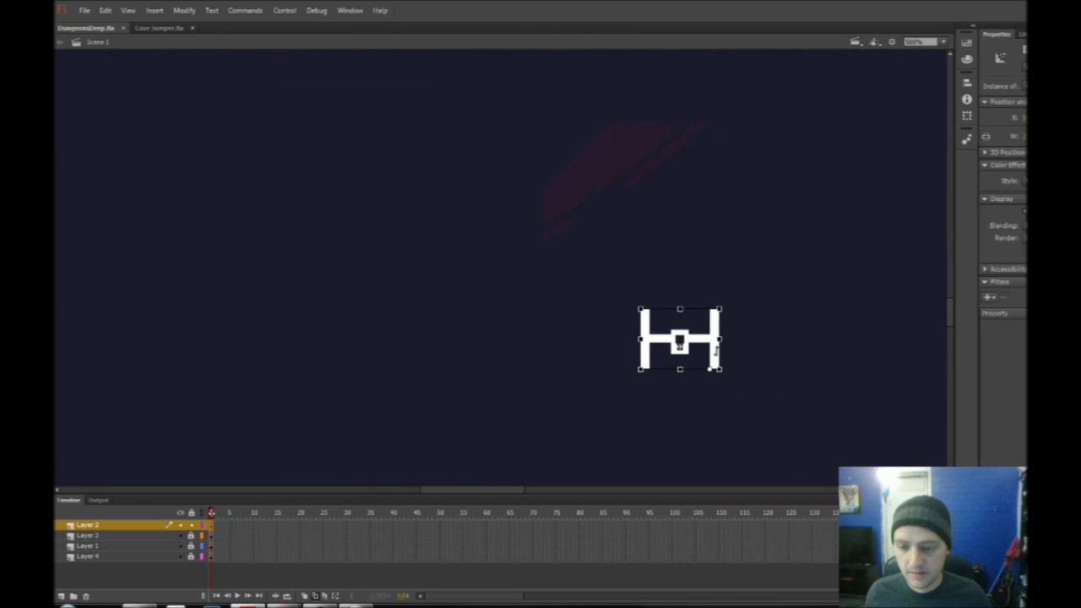
key("ctrl+Return")
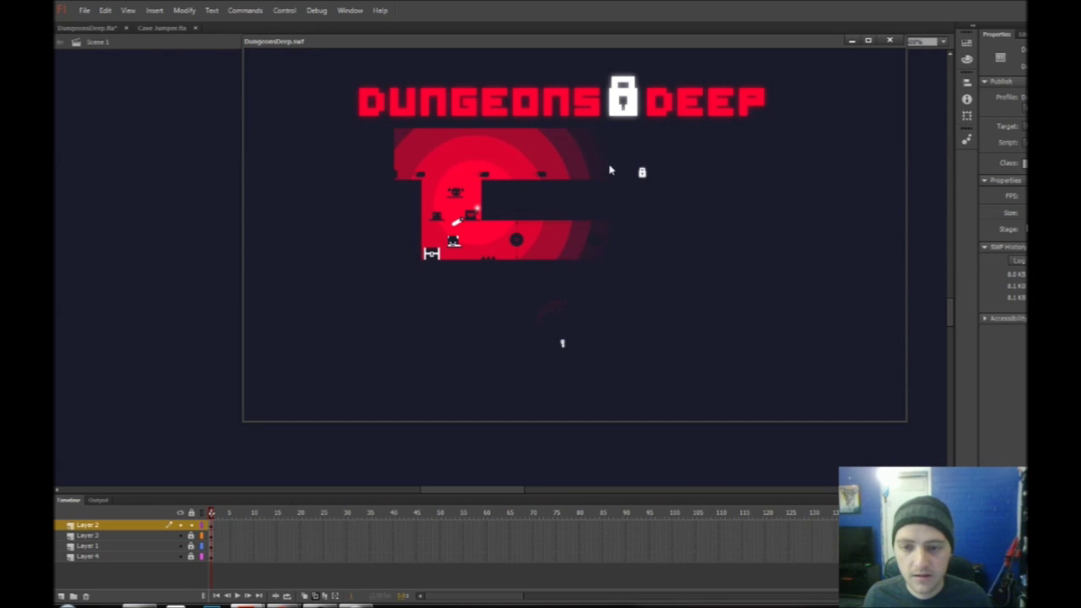
Close the movie preview and examine the wizard, enemies, sword and chest in the dungeon scene
left_click(890, 41)
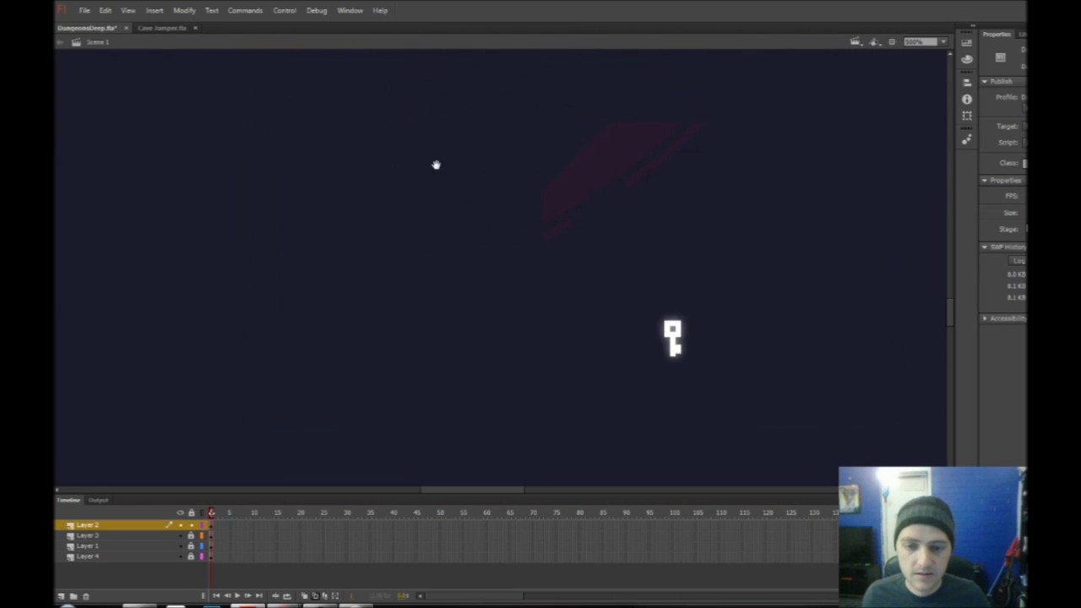
left_click_drag(437, 163, 753, 332)
scroll(753, 331, "up", 10)
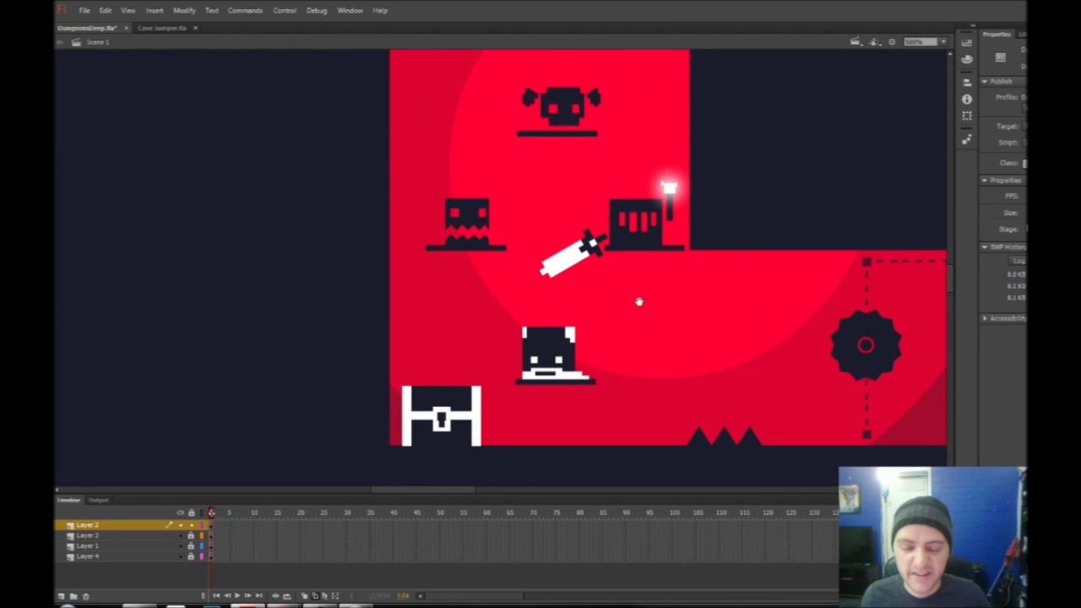
left_click_drag(716, 292, 683, 289)
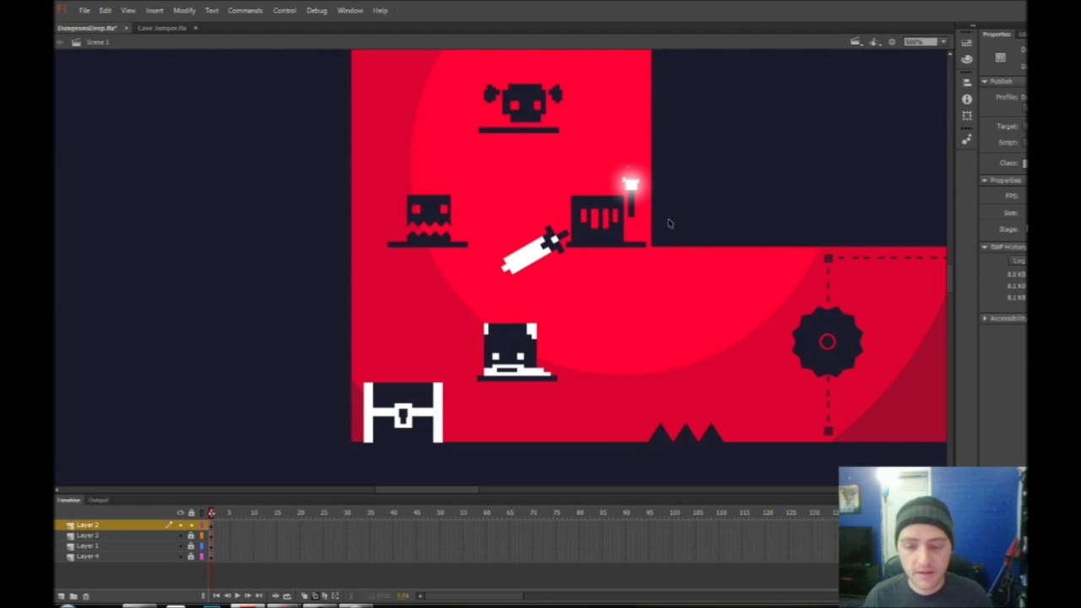
key("ctrl+minus")
left_click_drag(577, 120, 458, 206)
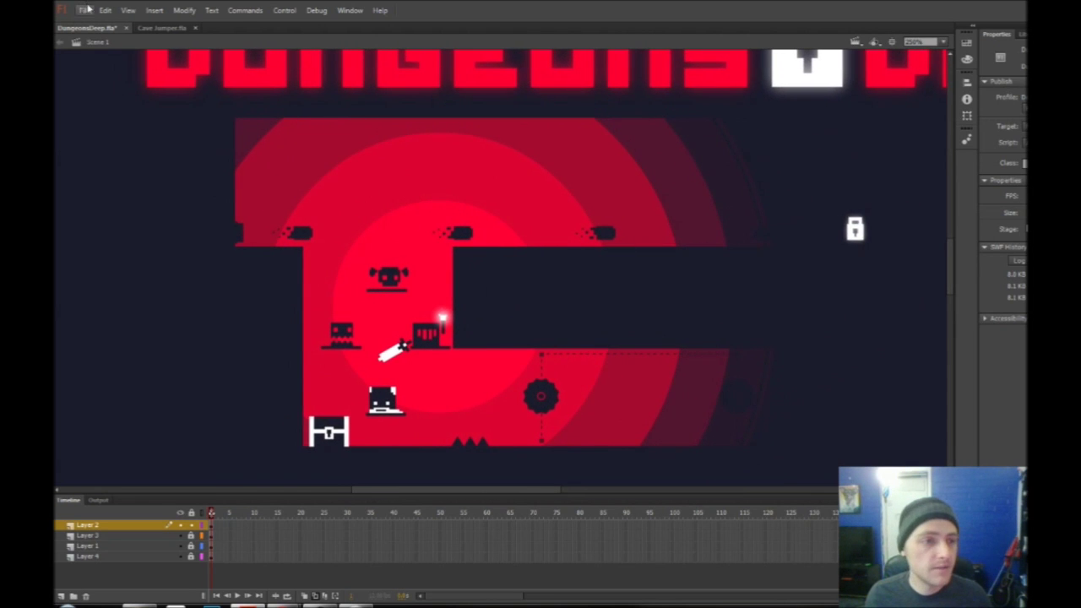
Open the recent file DropHop.fla
left_click(86, 11)
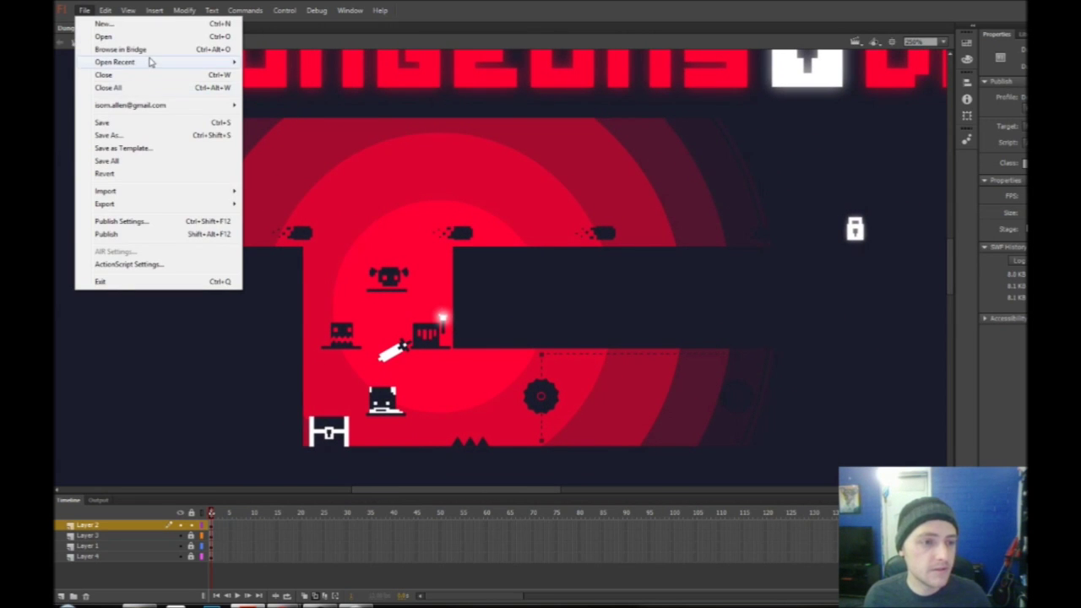
mouse_move(149, 62)
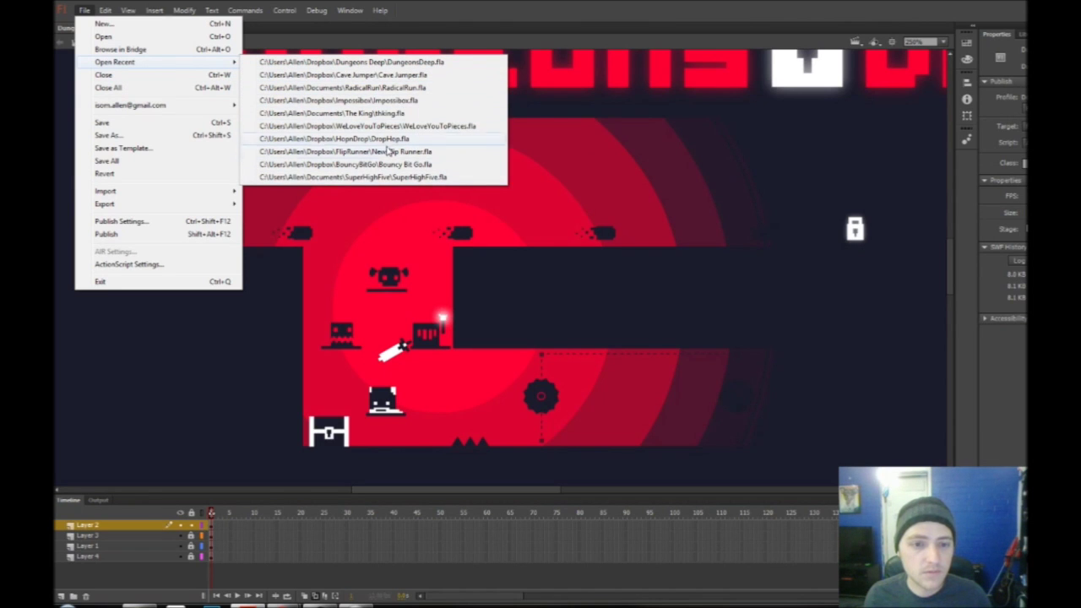
left_click(403, 140)
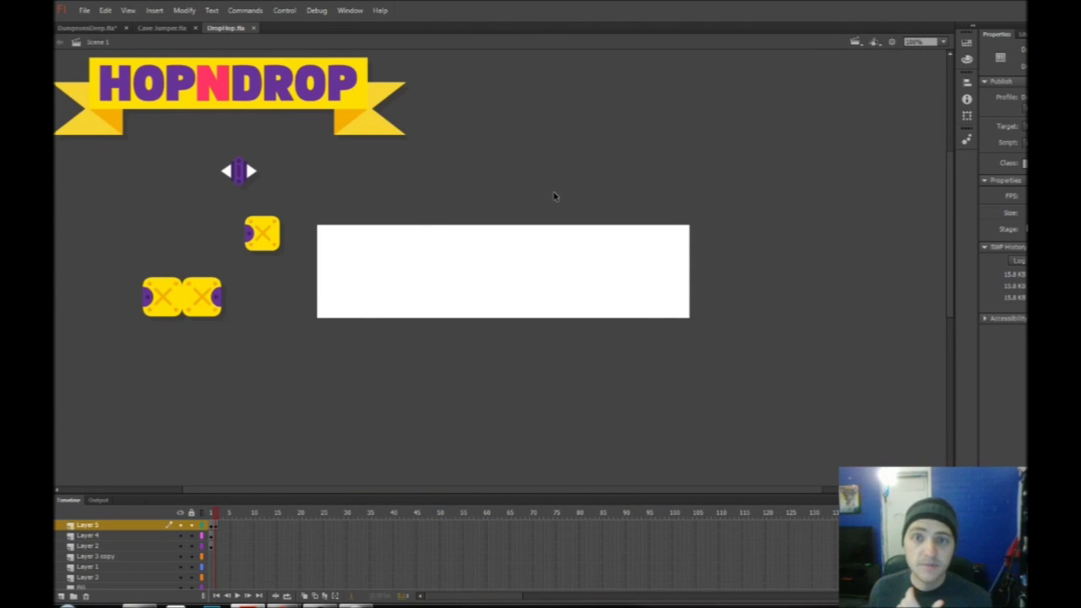
Examine the HopNDrop artwork across both frames, including the app icon, yellow block platforms, purple spikes and game screen
left_click_drag(319, 196, 479, 199)
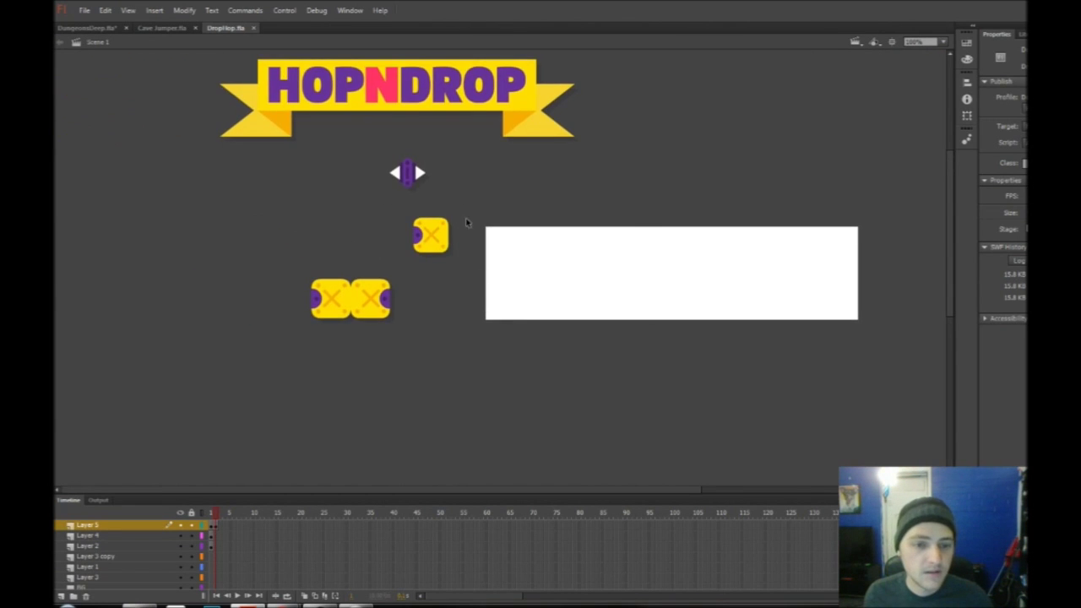
left_click_drag(466, 281, 460, 214)
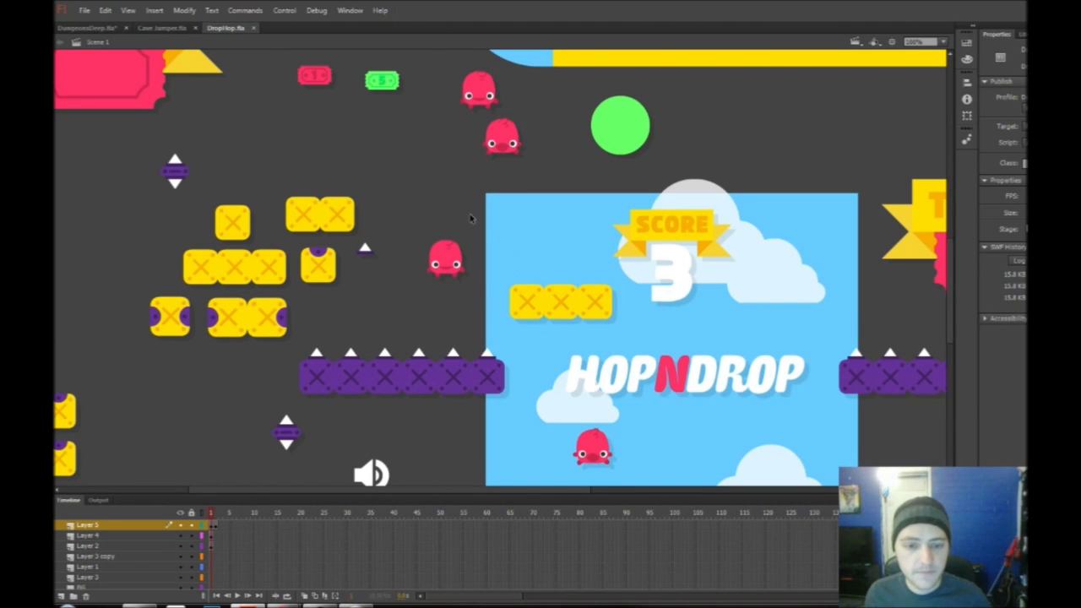
left_click_drag(449, 203, 394, 524)
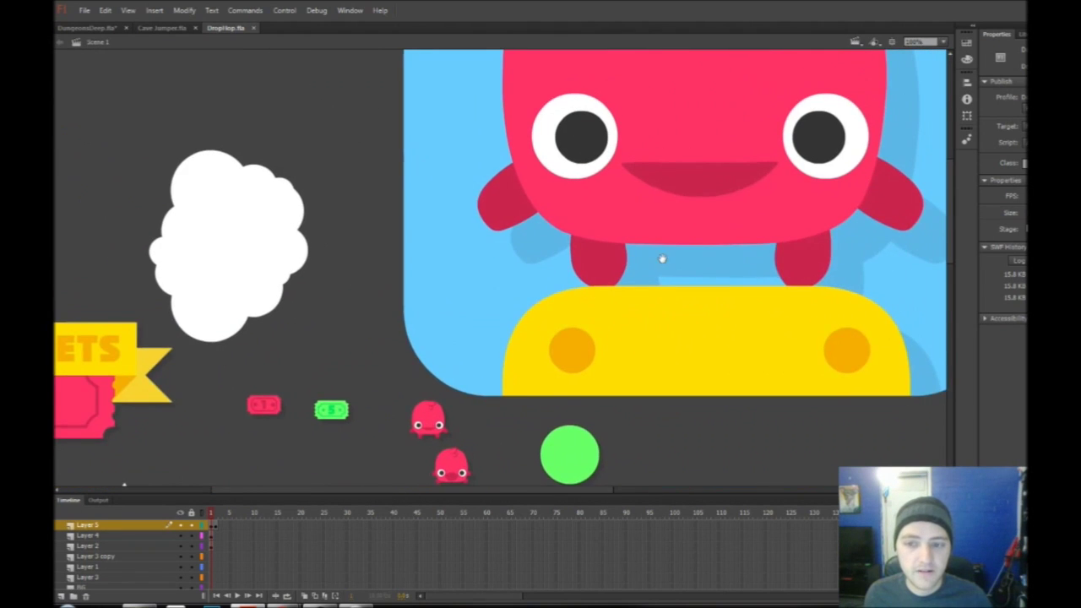
left_click_drag(661, 259, 330, 467)
left_click_drag(335, 309, 535, 194)
mouse_move(193, 416)
left_mouse_down()
mouse_move(343, 295)
mouse_move(577, 70)
left_mouse_up()
left_click_drag(403, 223, 479, 83)
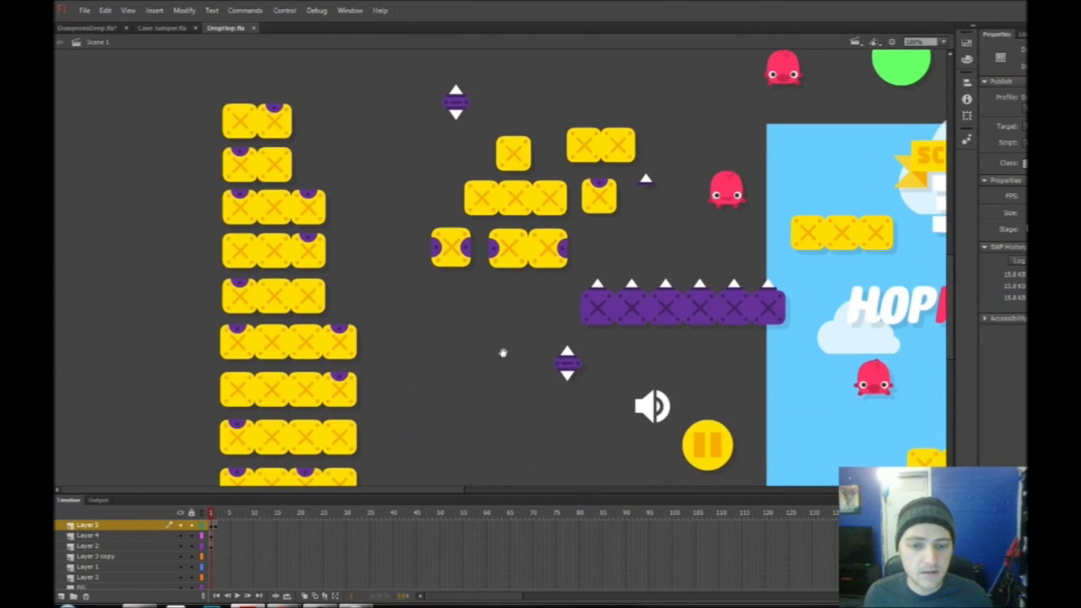
left_click_drag(501, 331, 495, 115)
left_click_drag(596, 225, 319, 253)
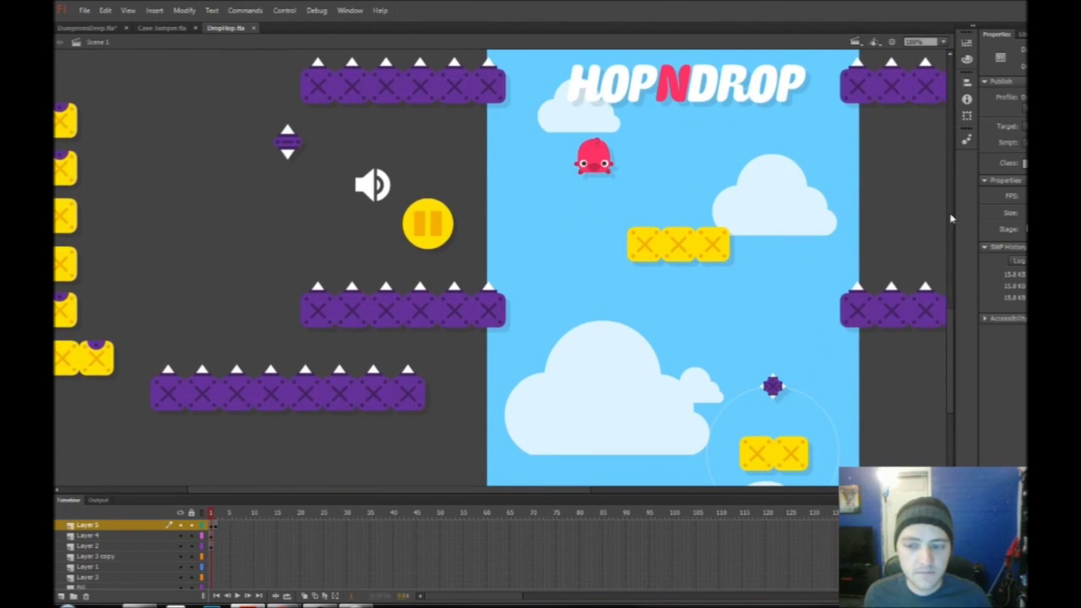
left_click_drag(876, 210, 830, 227)
left_click_drag(819, 278, 798, 131)
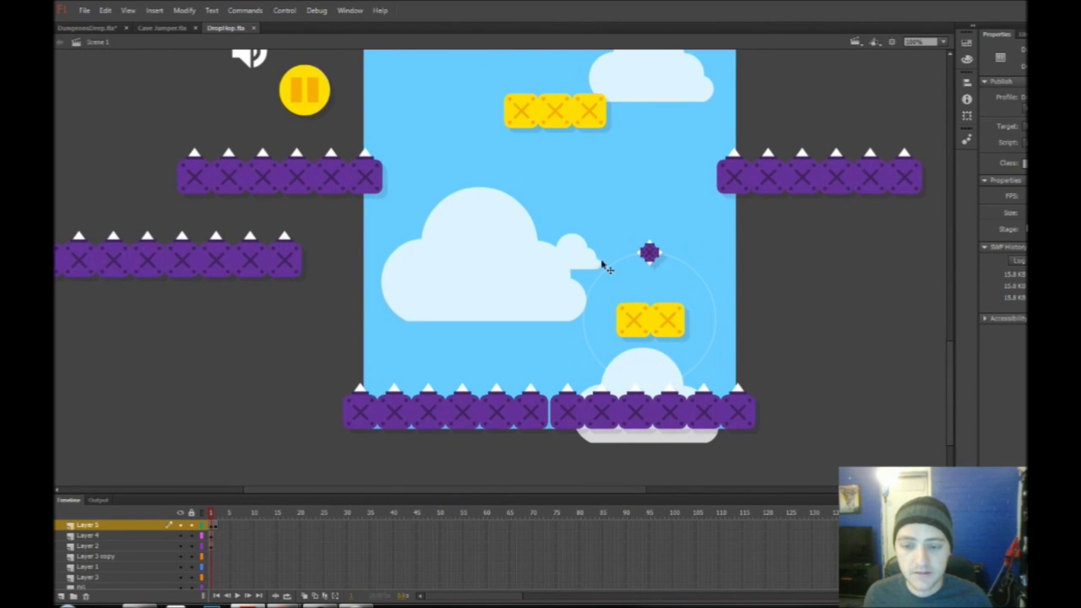
left_click_drag(781, 237, 808, 309)
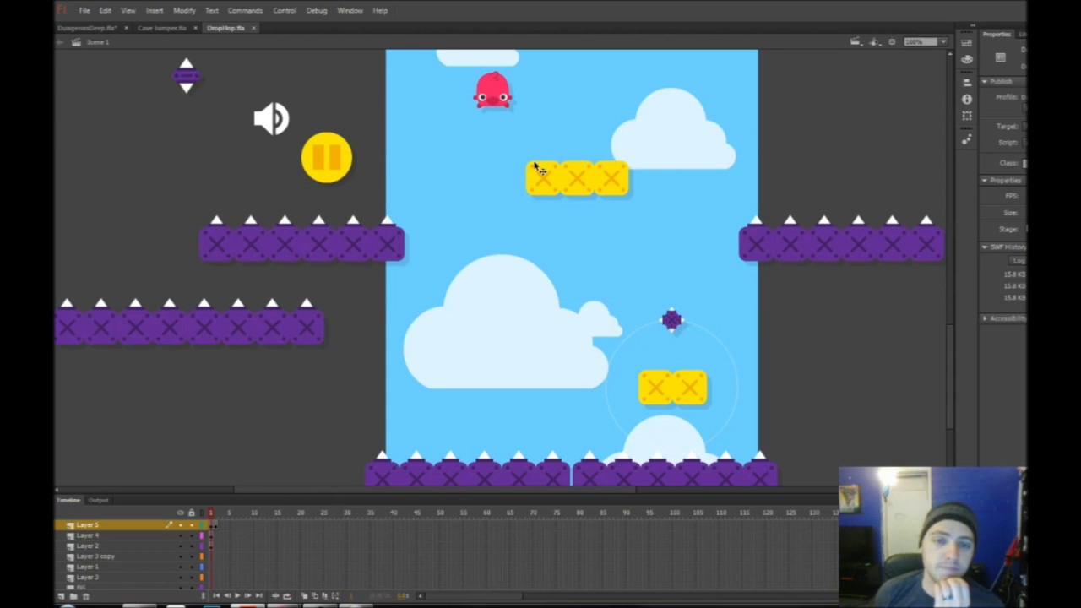
Move the pink character on the game screen down to just above the left end of the three-block yellow platform
left_click_drag(498, 99, 549, 128)
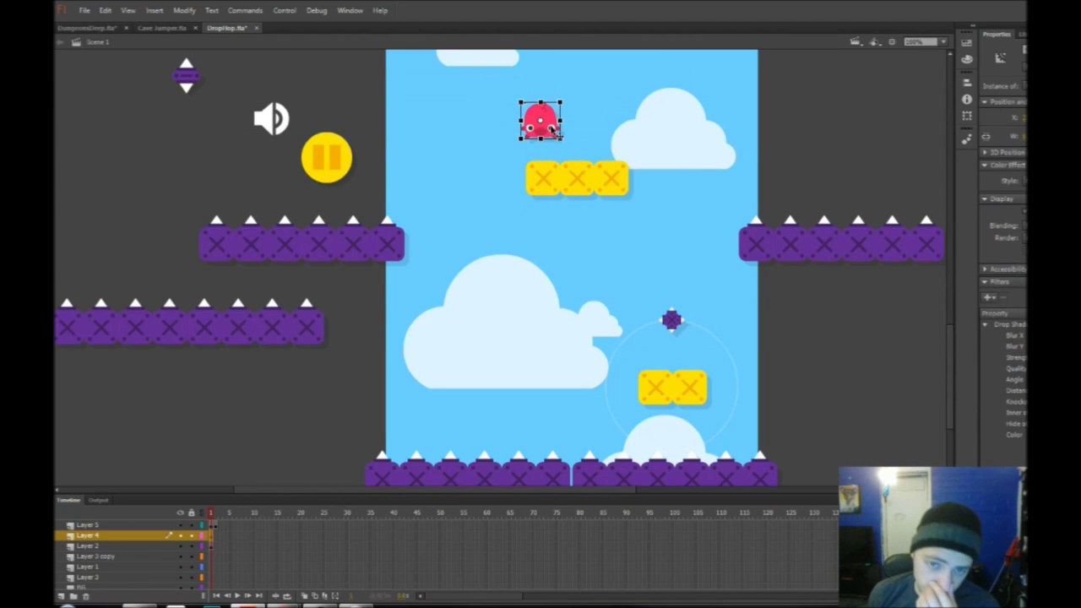
left_click(793, 139)
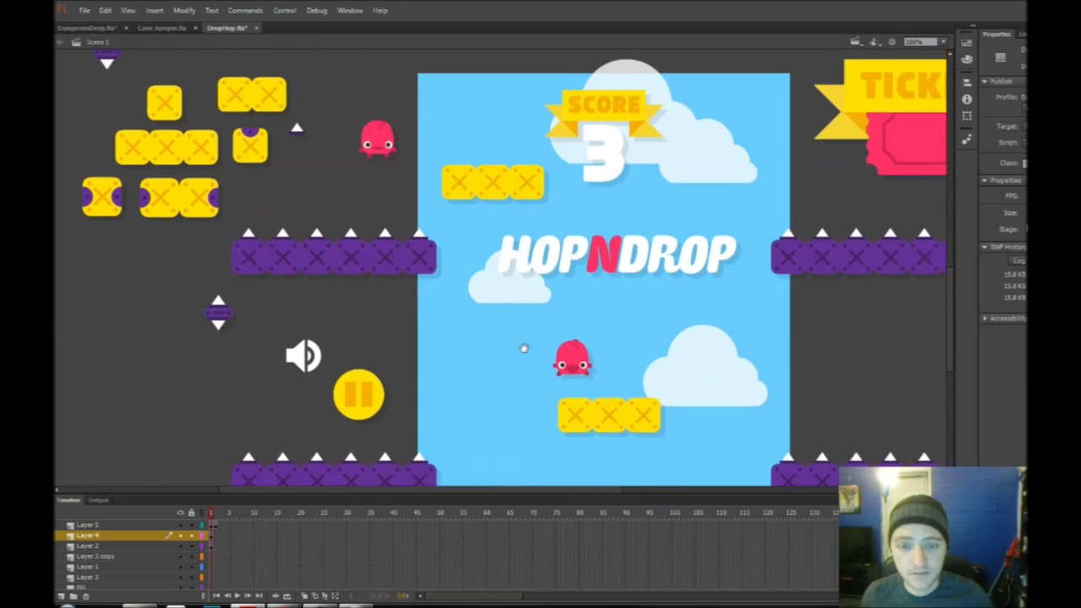
Examine the character variants, tickets, score banner and platforms around the HopNDrop game screen
scroll(485, 224, "up", 5)
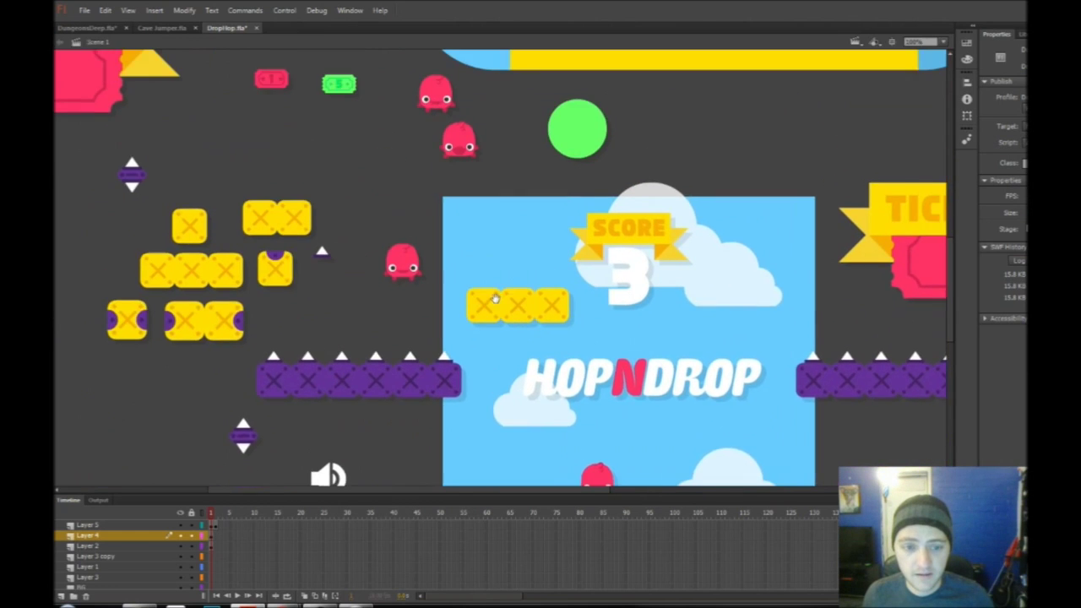
left_click_drag(530, 328, 494, 261)
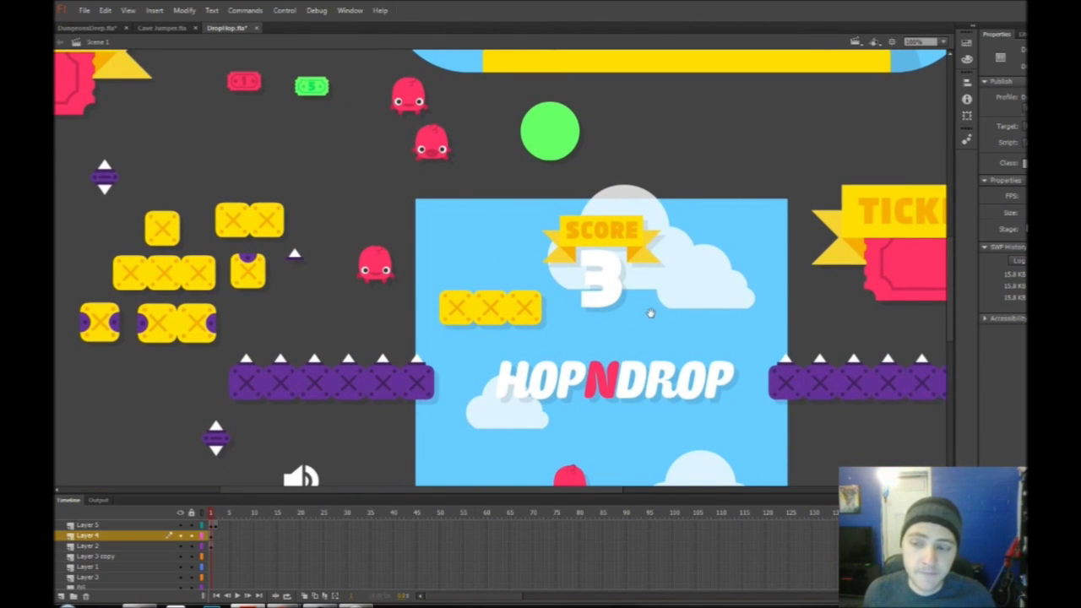
left_click_drag(494, 233, 627, 318)
left_click_drag(491, 254, 573, 368)
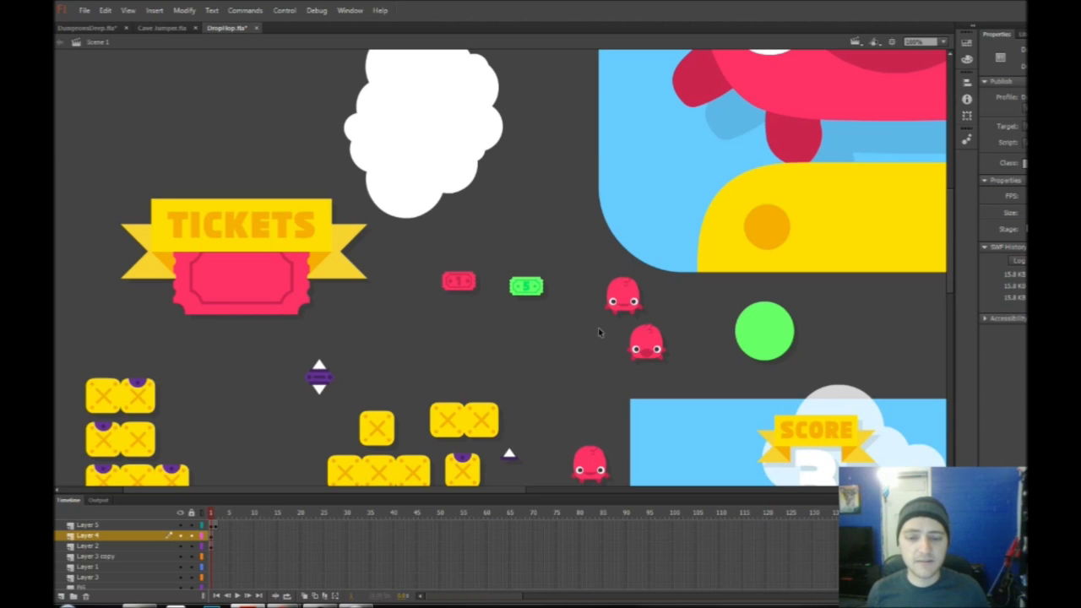
left_click_drag(862, 400, 705, 257)
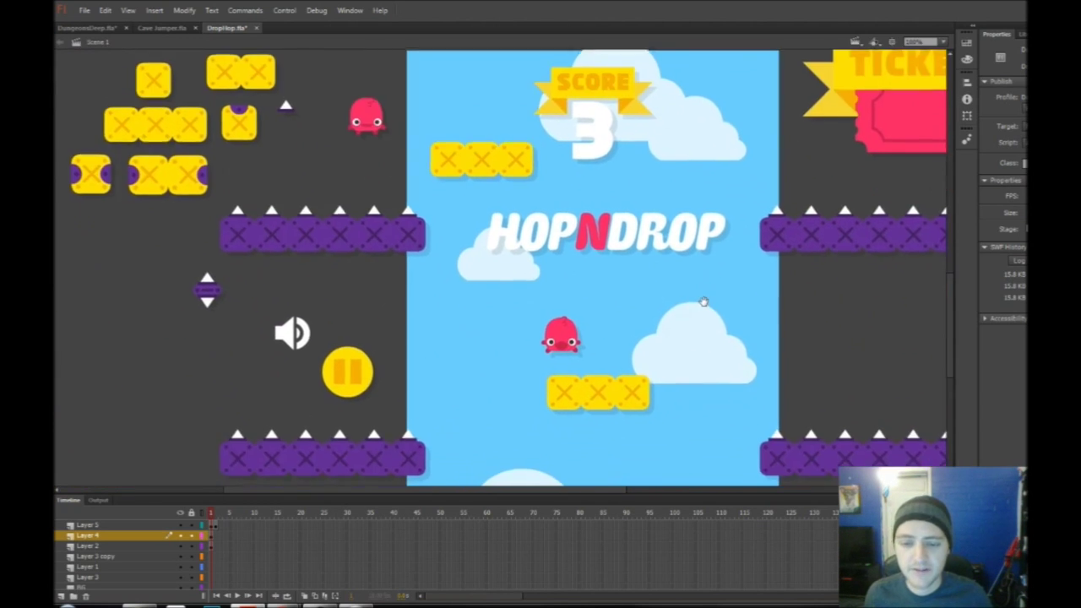
scroll(704, 301, "up", 6)
left_click_drag(678, 357, 842, 401)
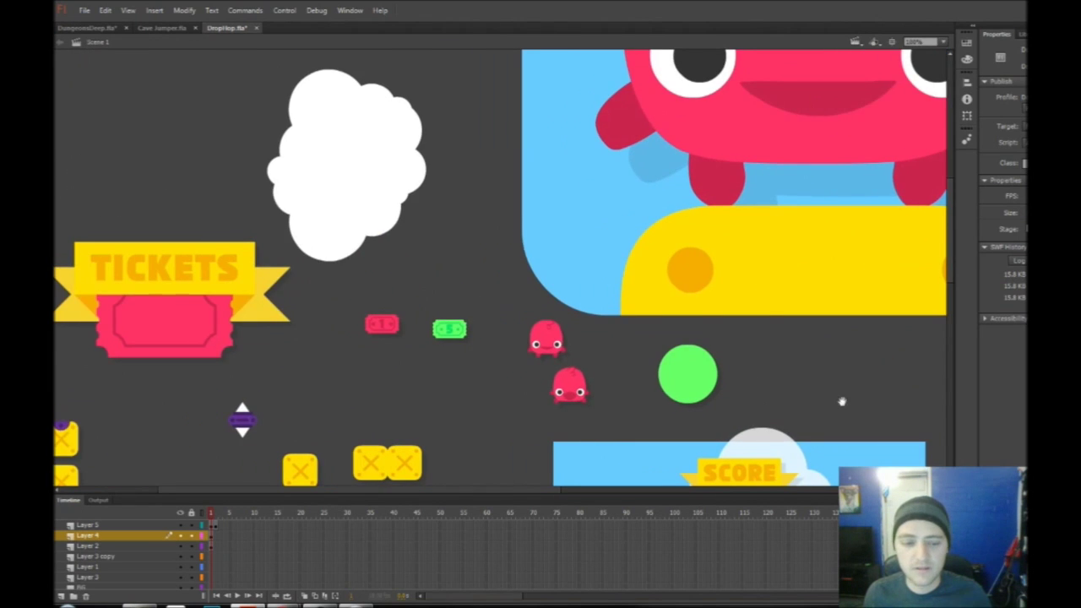
scroll(842, 401, "down", 5)
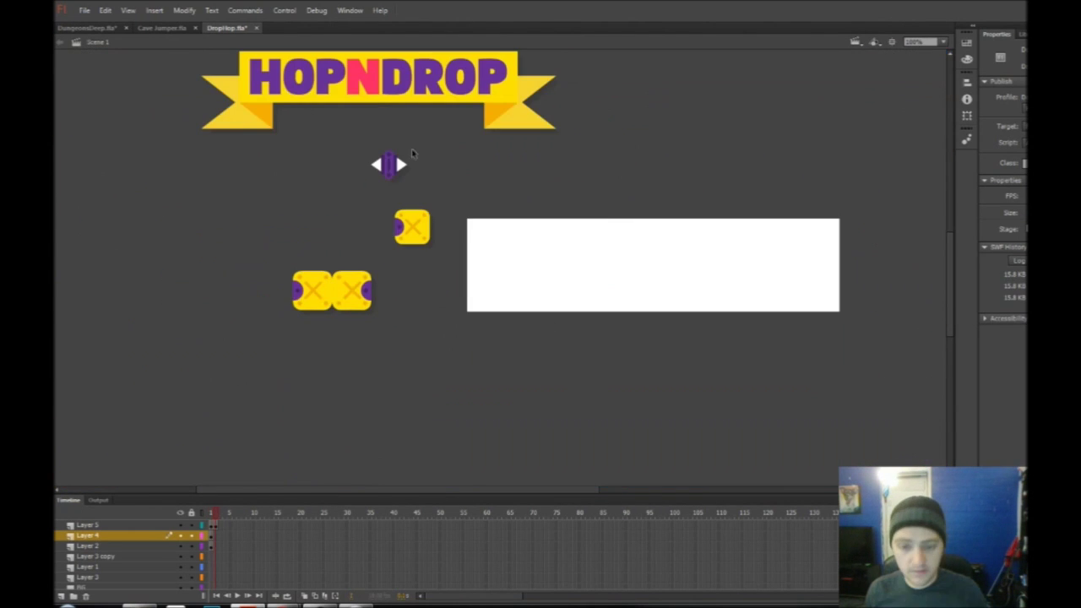
Paste the yellow HOPNDROP banner from frame 2 onto the game screen in frame 1 and delete the white HOPNDROP title
left_click(384, 93)
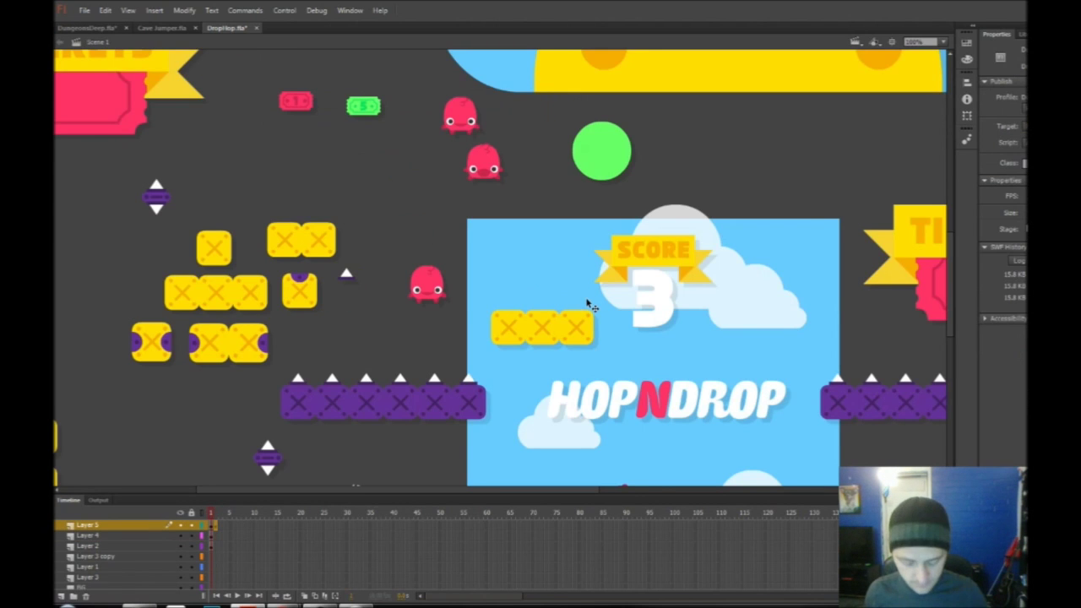
key("ctrl+v")
left_click_drag(575, 294, 581, 498)
left_click(649, 407)
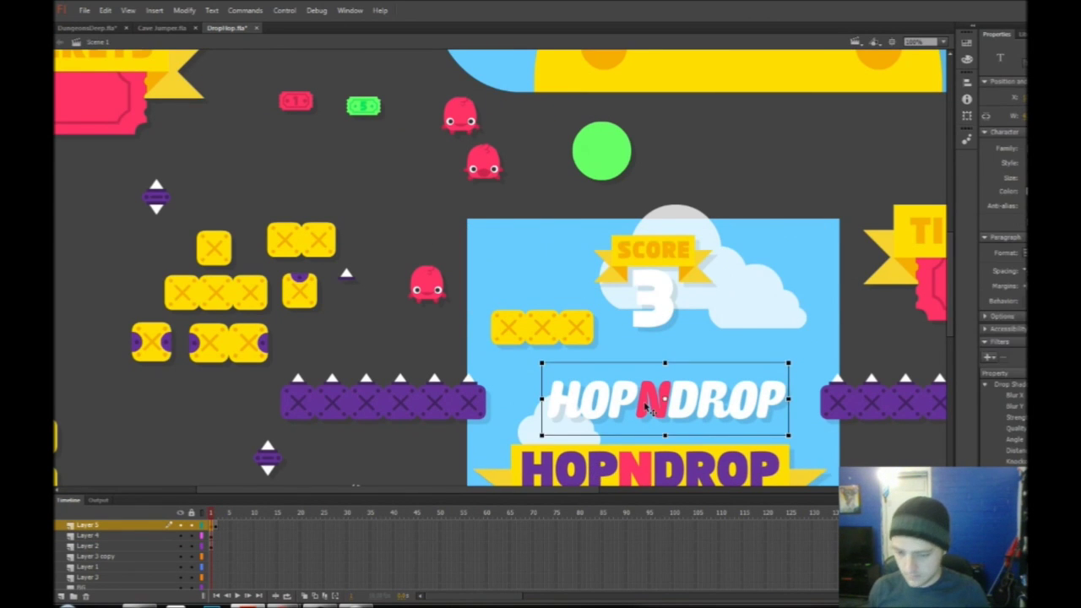
key("Delete")
Position the HOPNDROP banner between the score and the pink character, and preview the movie
scroll(666, 425, "down", 5)
left_click_drag(693, 296, 700, 250)
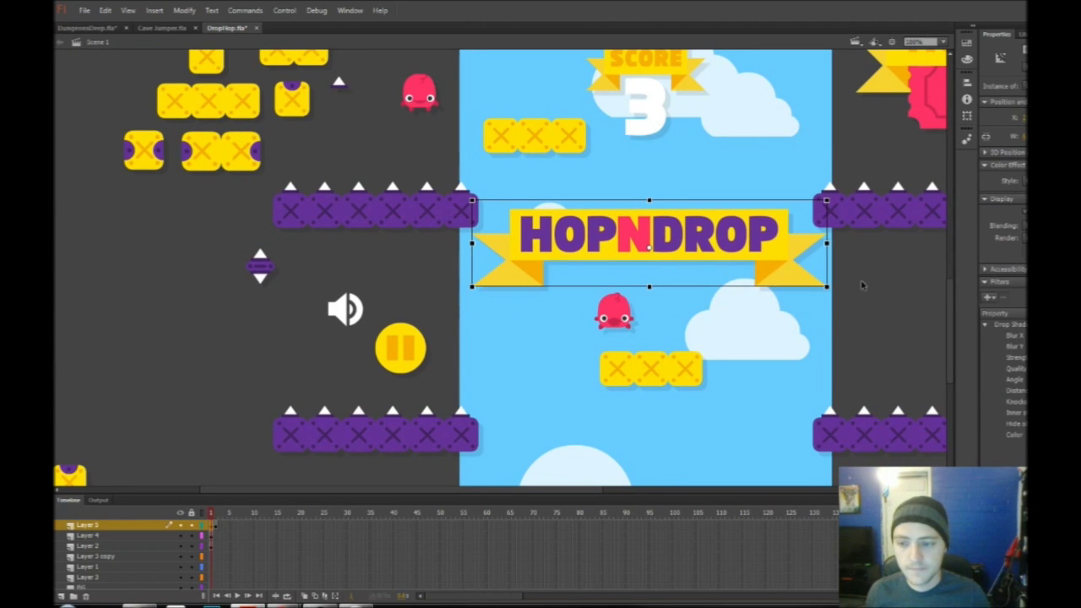
left_click(861, 284)
key("ctrl+Return")
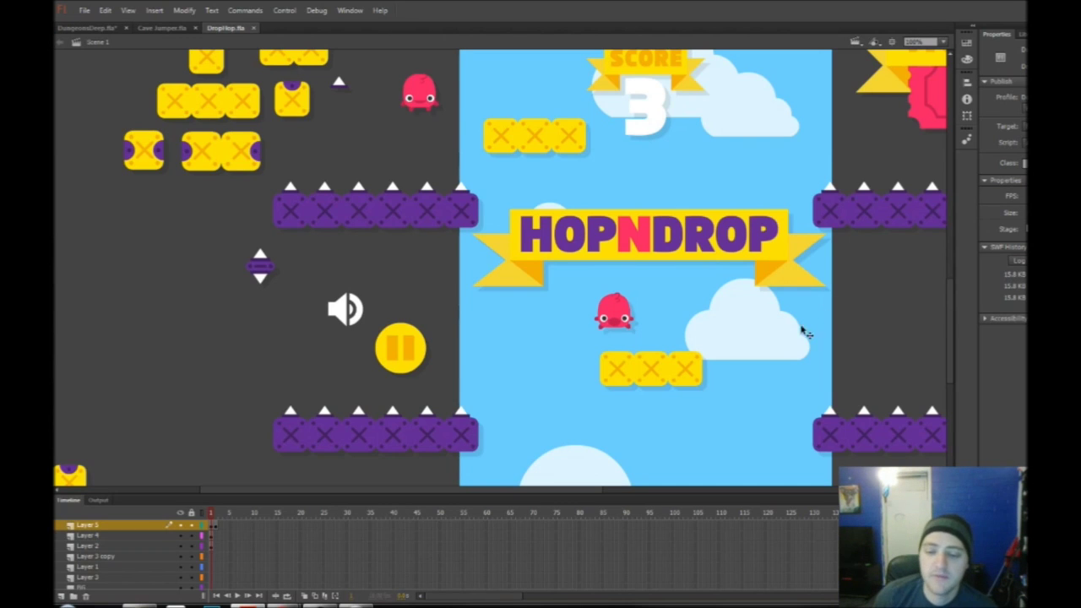
Try shifting the three-block yellow platform below the pink character, and undo the move
mouse_move(651, 369)
left_mouse_down()
mouse_move(596, 375)
mouse_move(665, 370)
left_mouse_up()
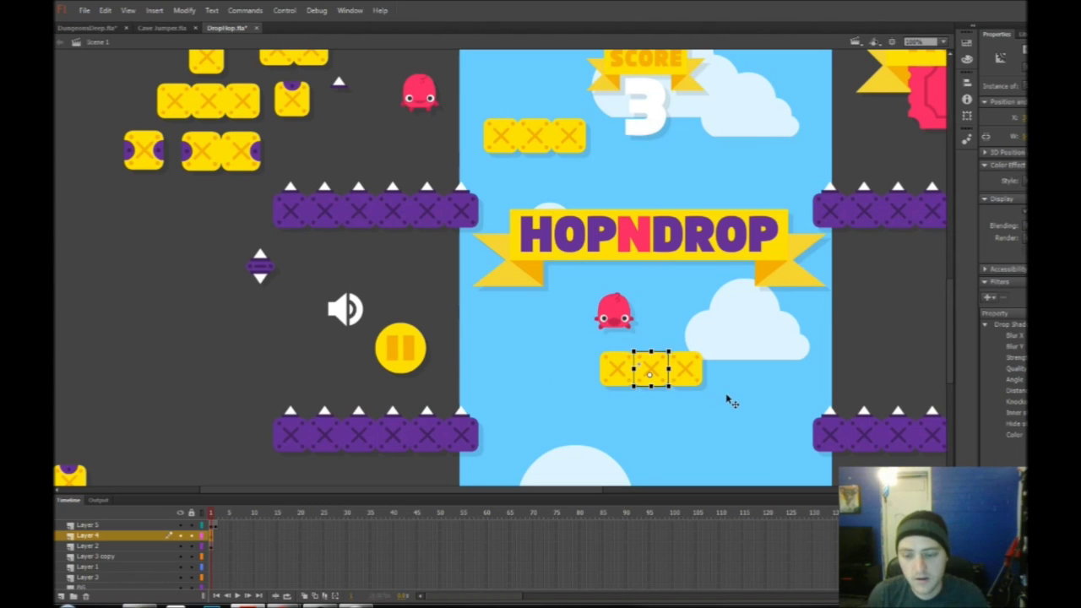
left_click_drag(728, 398, 596, 357)
key("ctrl+z")
left_click_drag(867, 367, 575, 372)
mouse_move(677, 380)
left_mouse_down()
mouse_move(819, 380)
mouse_move(564, 377)
mouse_move(791, 379)
mouse_move(616, 369)
mouse_move(684, 372)
left_mouse_up()
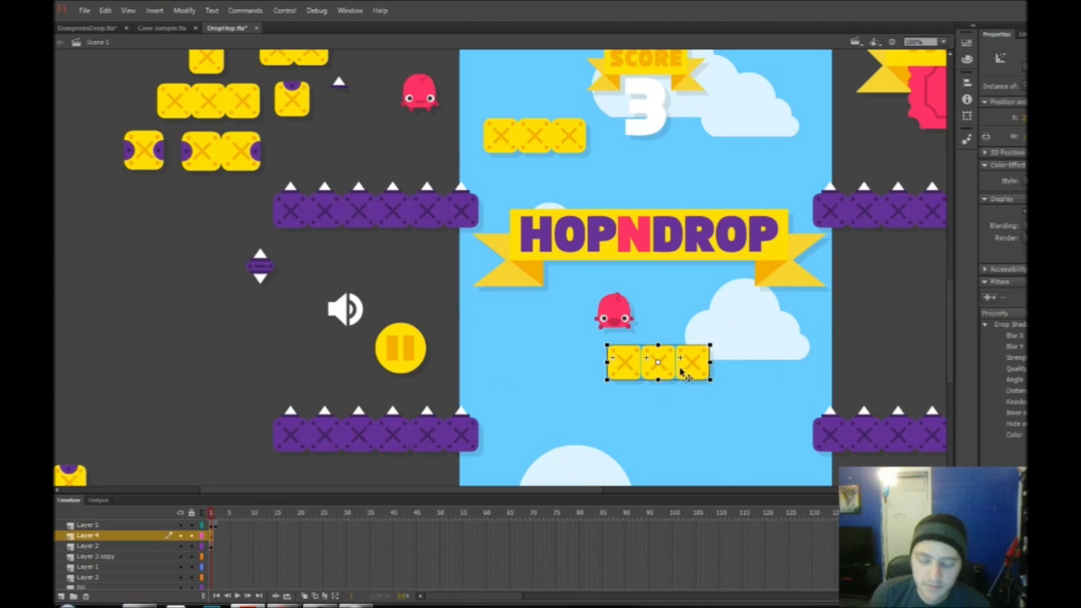
key("ctrl+z")
left_click(865, 351)
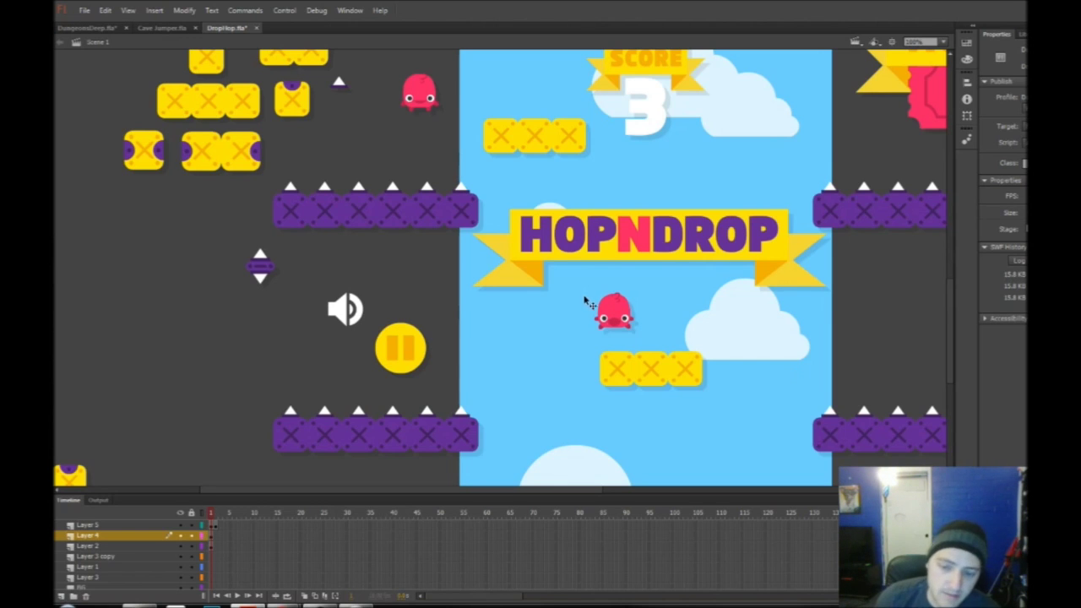
Move the pink character up over the banner and down past the platform, and return it above the platform's left end
left_click_drag(619, 324, 627, 281)
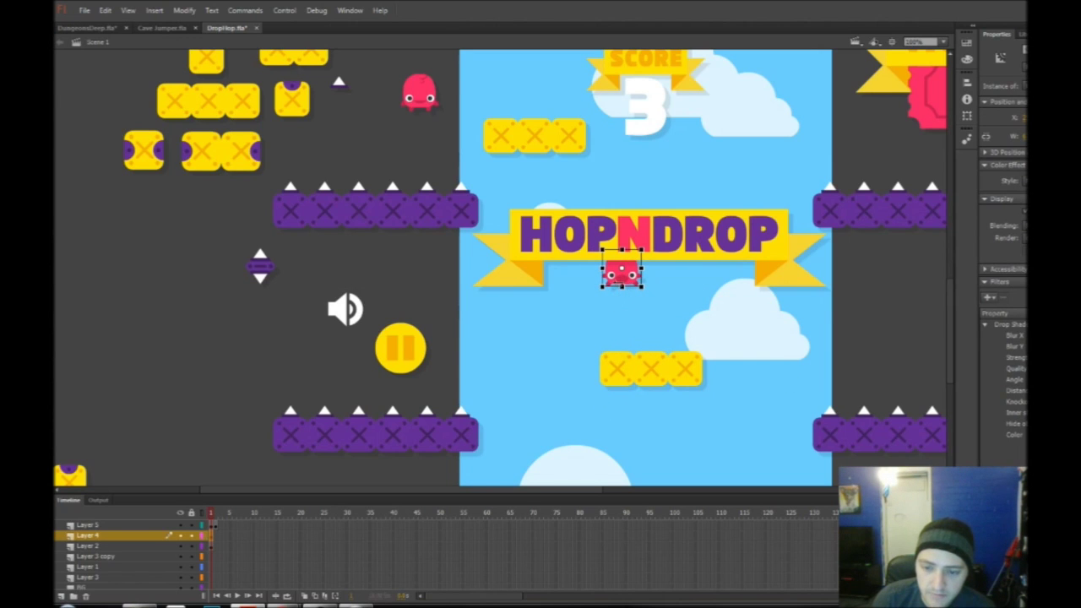
left_click_drag(627, 285, 629, 482)
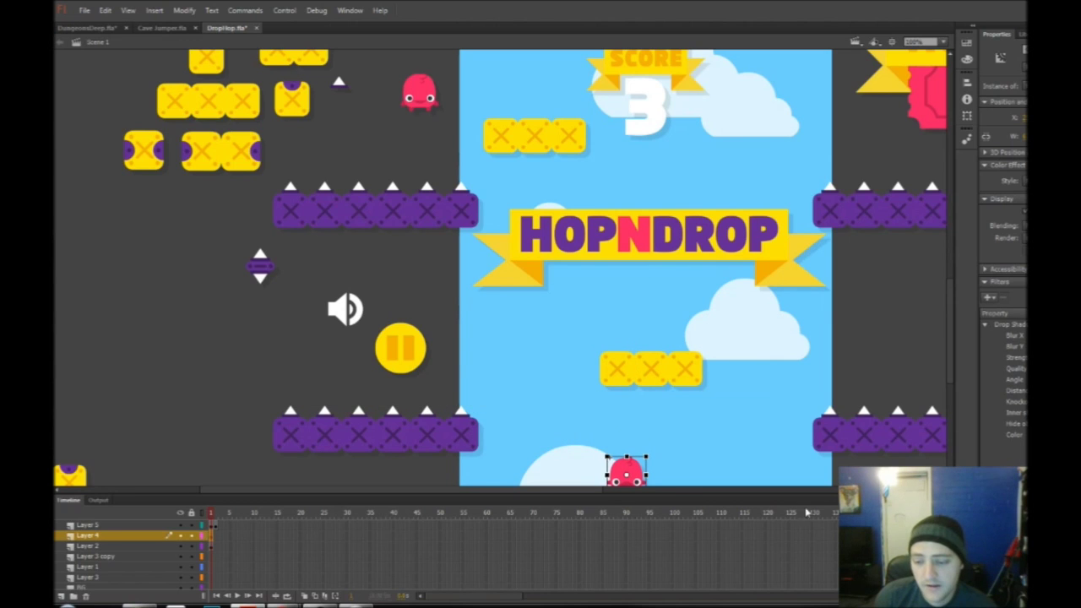
left_click_drag(629, 473, 614, 317)
left_click(866, 335)
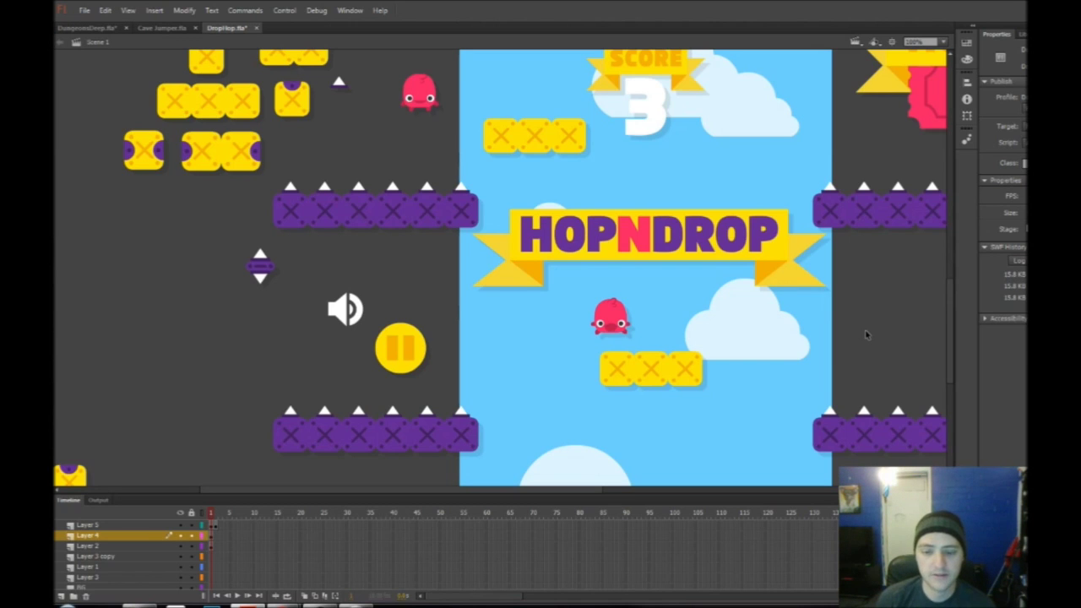
Open the recent file Impossibox.fla
left_click(79, 13)
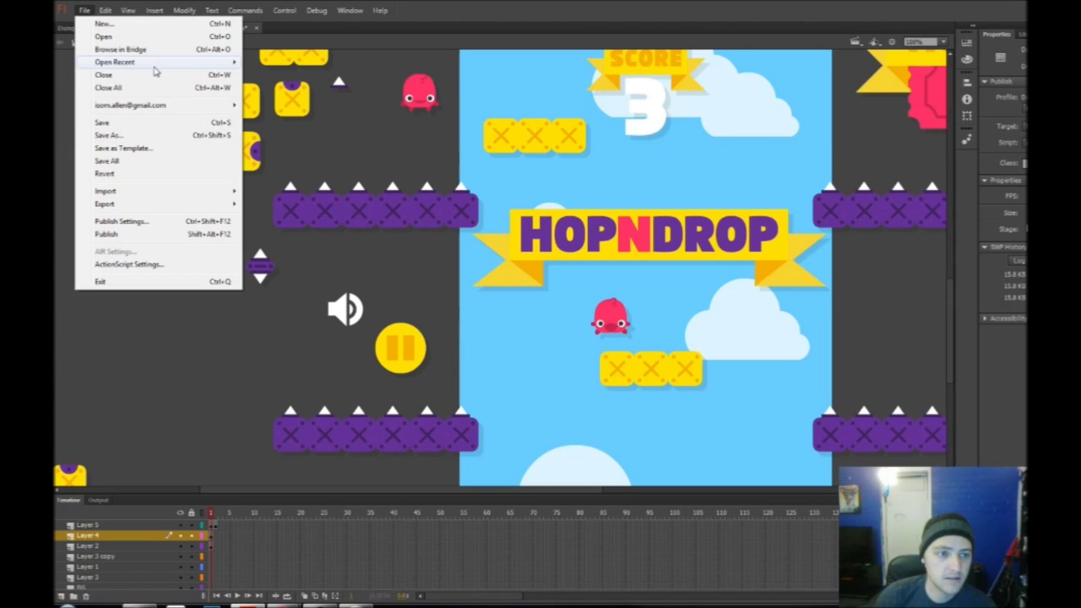
mouse_move(161, 65)
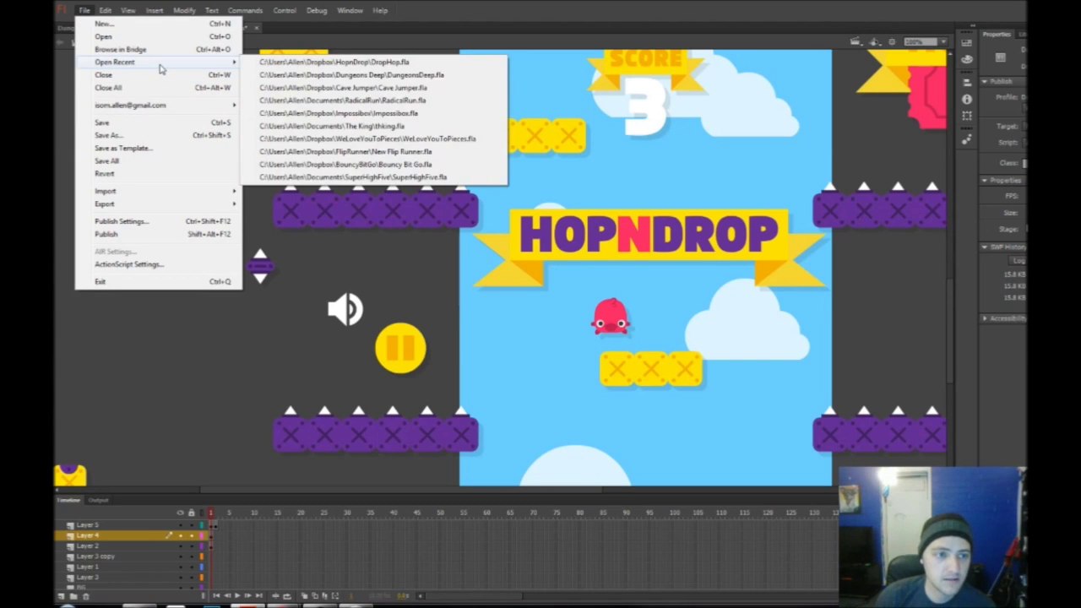
left_click(317, 112)
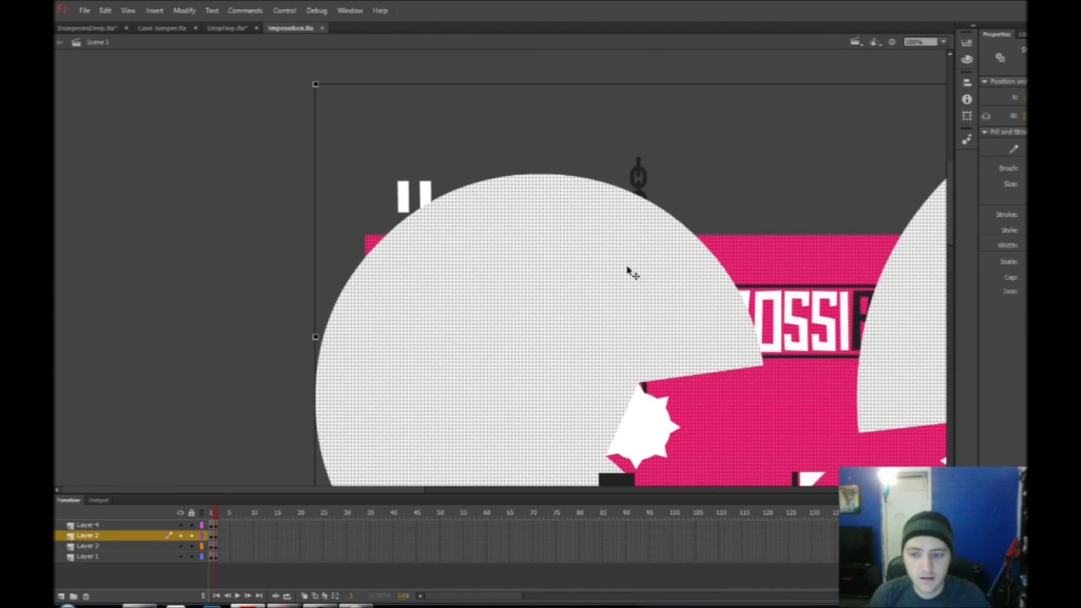
Examine the Impossibox level around the title, ninja box, flag and hanging spiked balls
left_click_drag(769, 329, 578, 135)
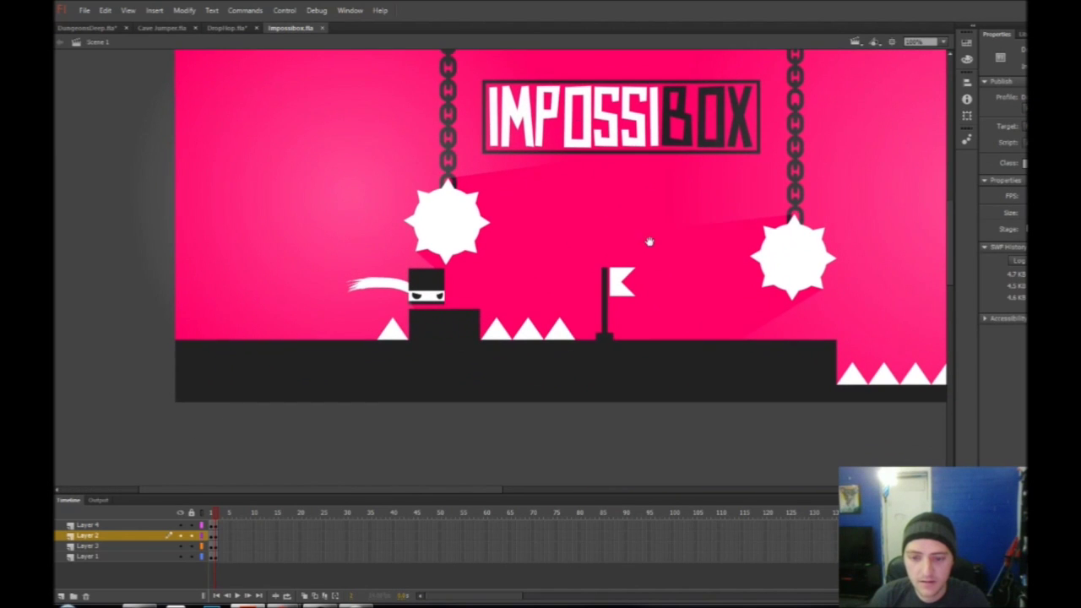
left_click_drag(649, 241, 611, 283)
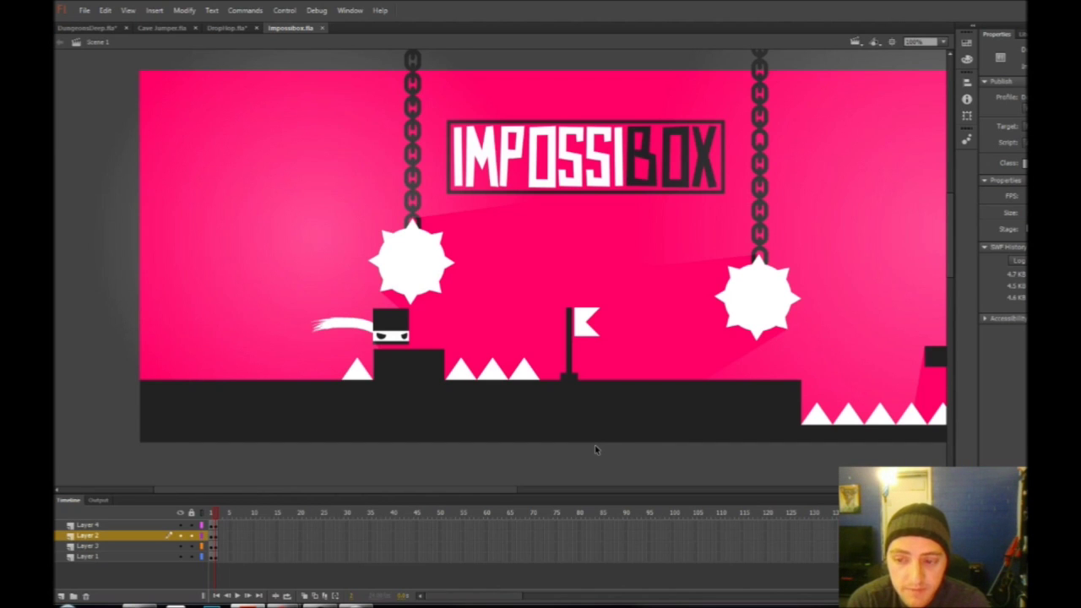
left_click_drag(737, 412, 629, 432)
left_click(510, 347)
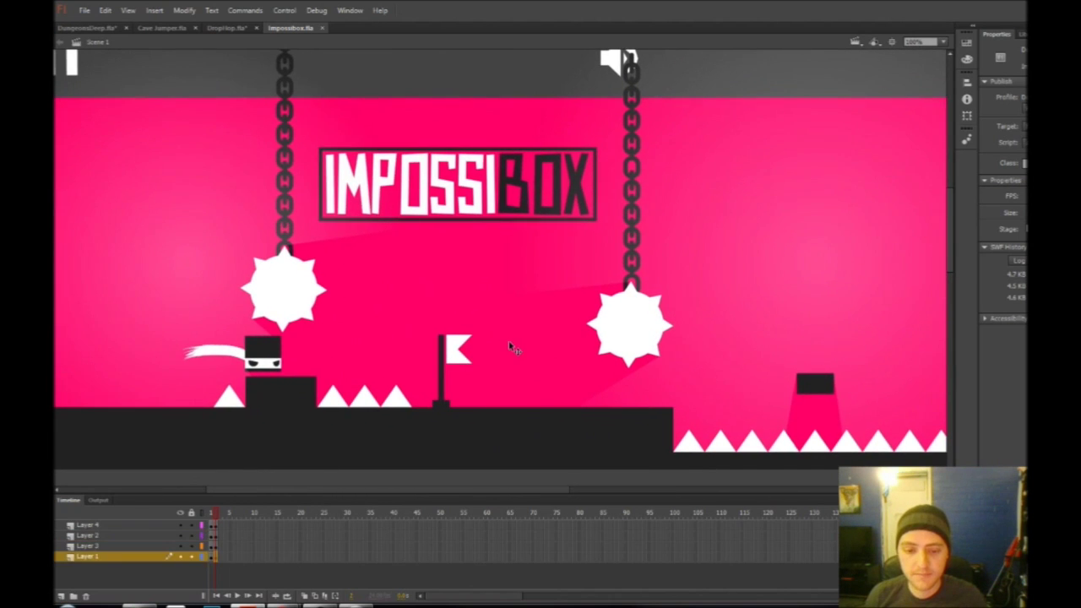
left_click_drag(532, 389, 657, 317)
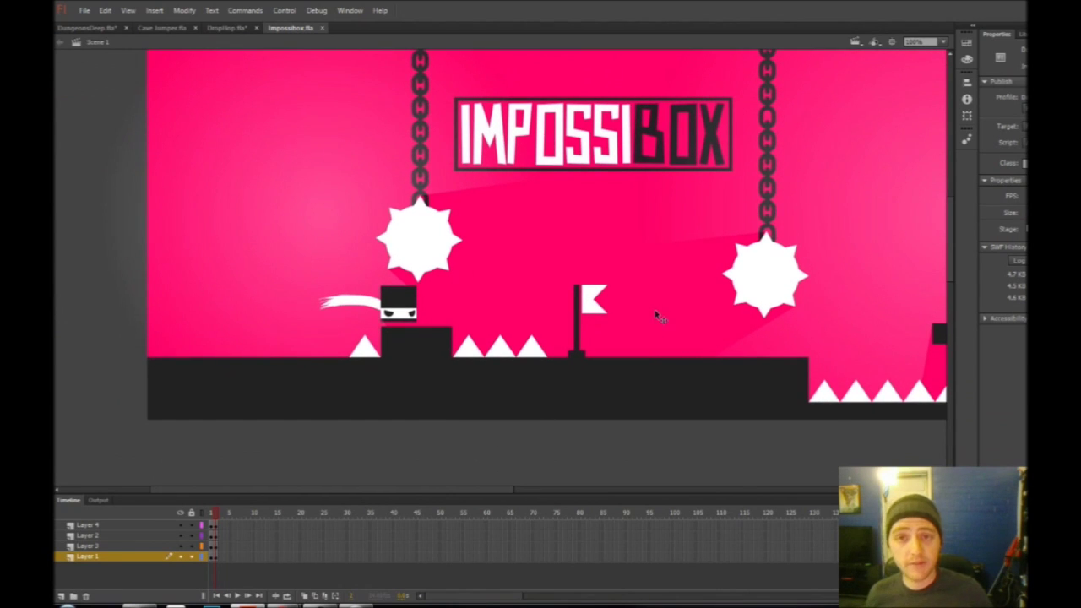
left_click_drag(647, 251, 658, 289)
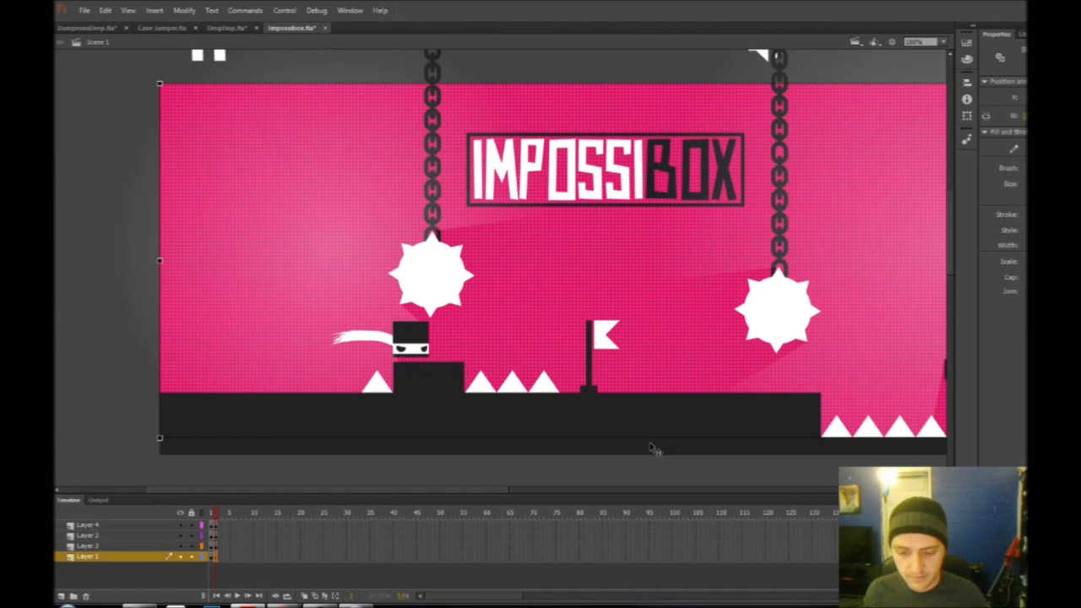
Try drawing a small black rectangle on the dark ground near the flag, and undo it
left_click(664, 463)
key("r")
left_click_drag(634, 405, 678, 438)
left_click(682, 457)
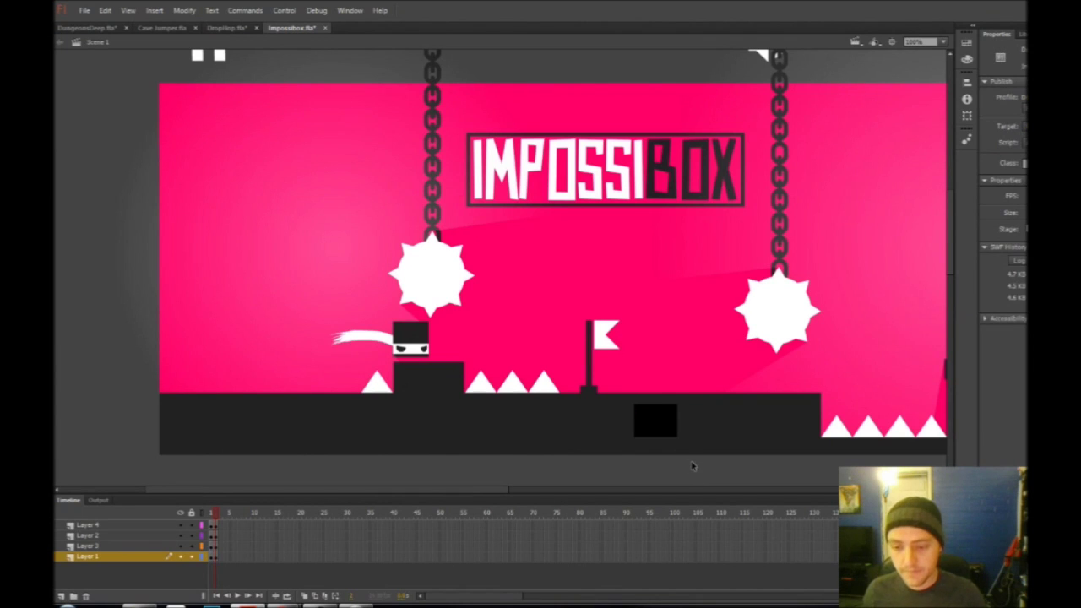
left_click(665, 435)
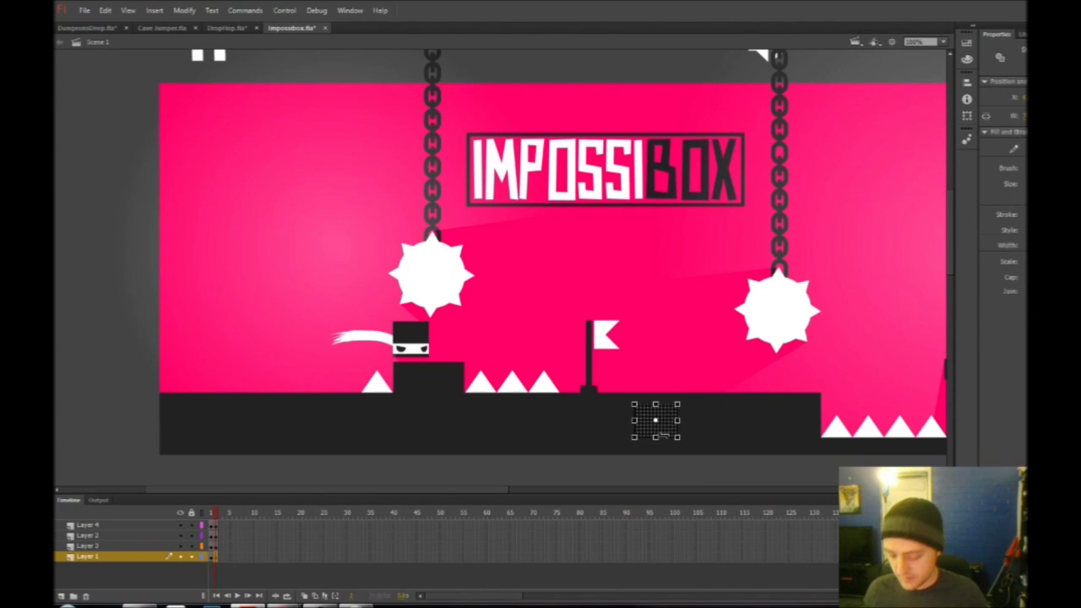
left_click(678, 463)
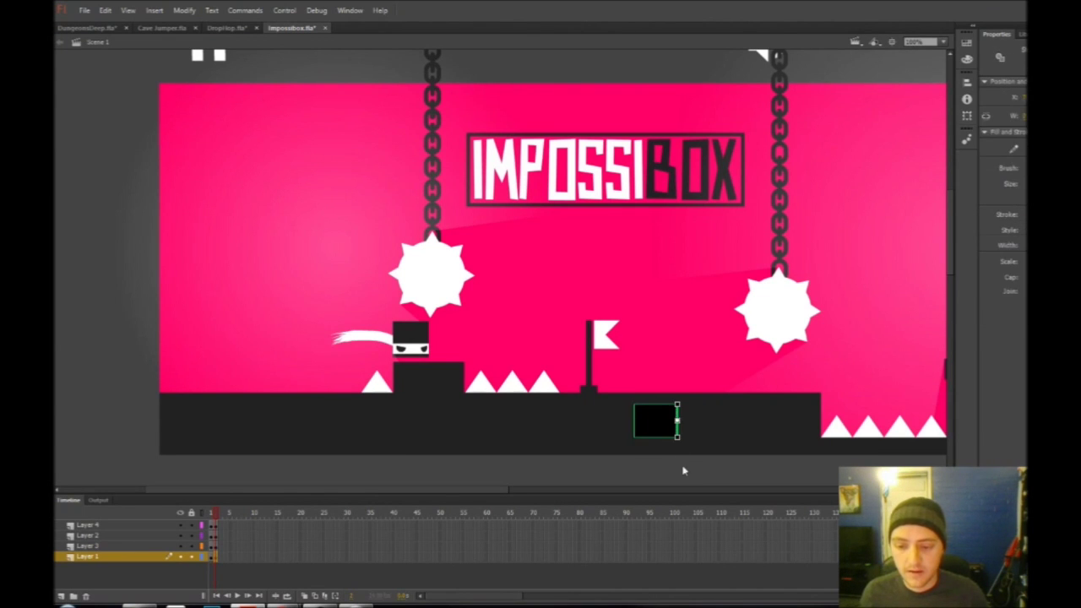
key("ctrl+z")
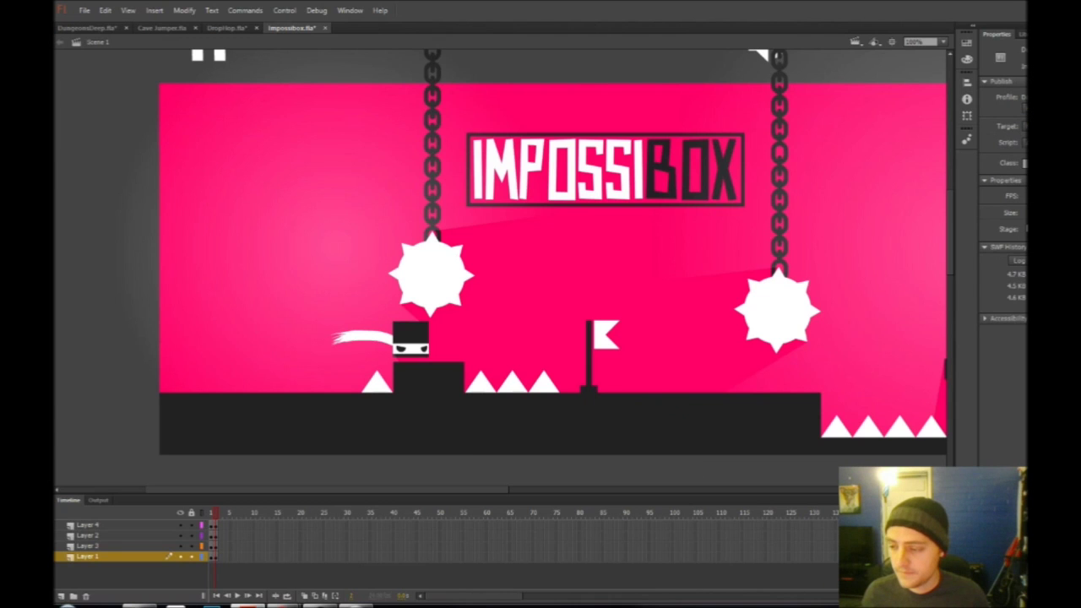
Try recolouring the Impossibox level's pink background shape light blue
left_click(1025, 452)
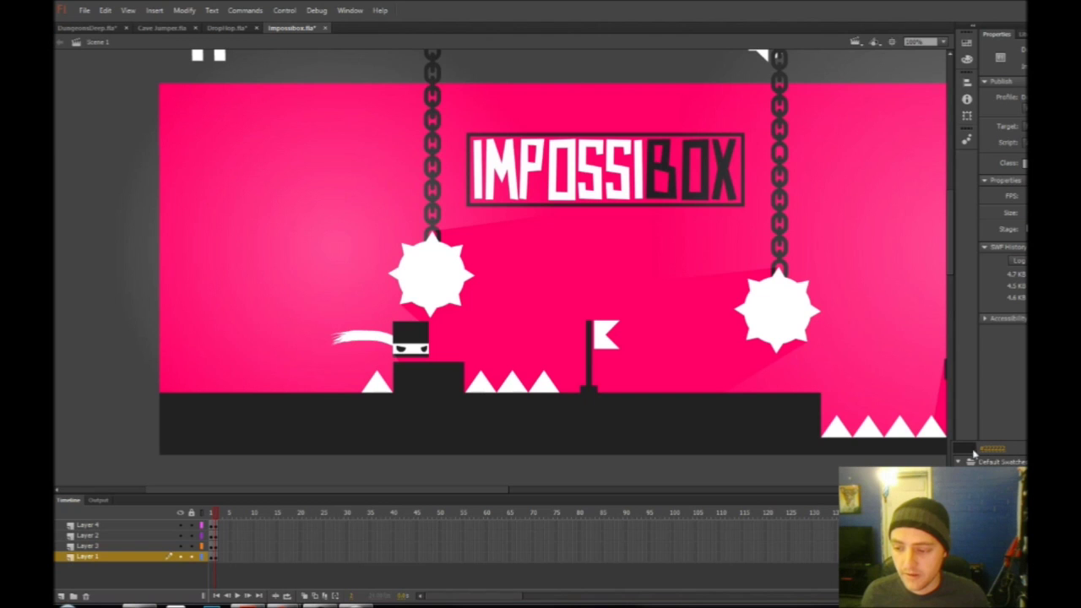
left_click(746, 488)
left_click_drag(748, 488, 424, 488)
left_click(596, 367)
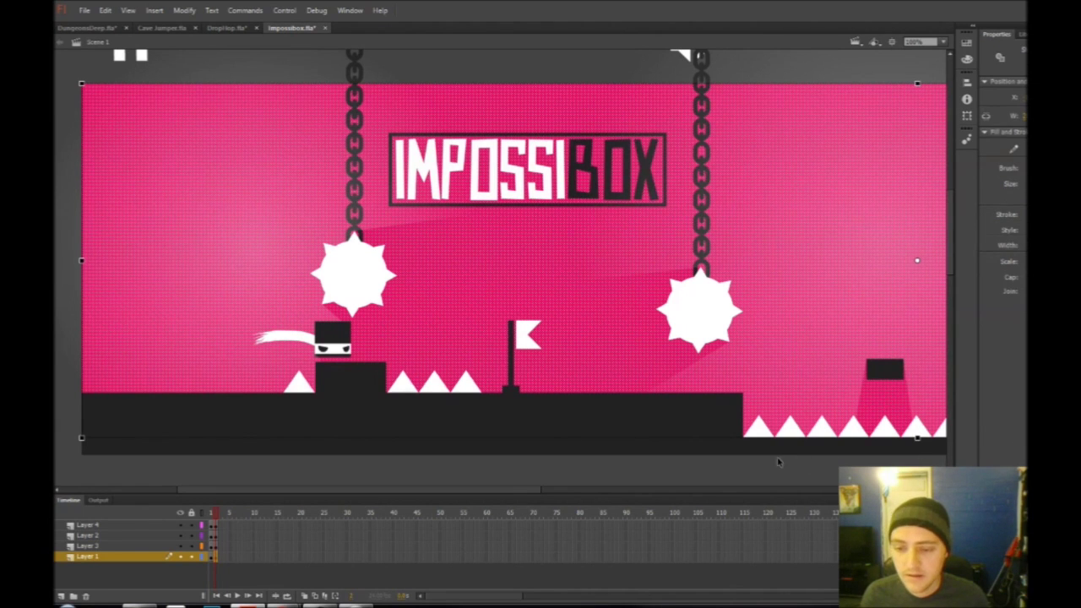
left_click(700, 471)
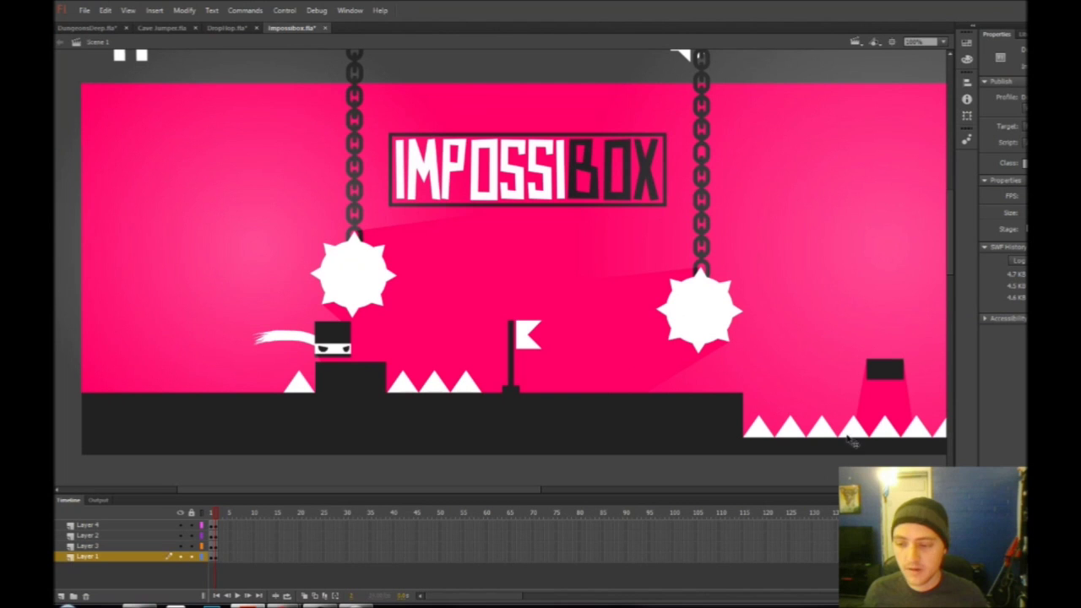
left_click(592, 293)
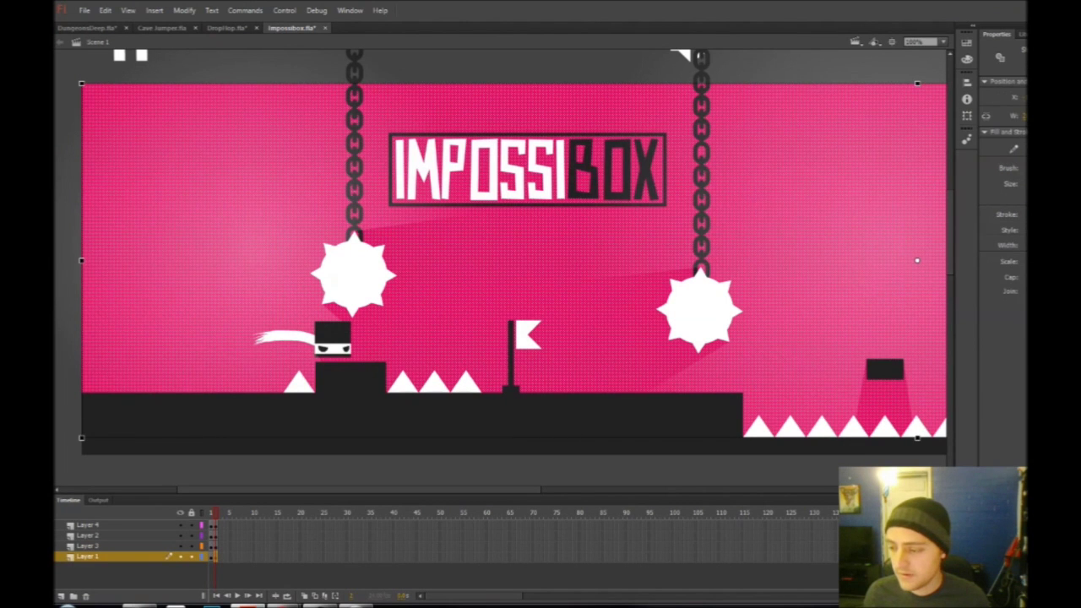
left_click(1025, 446)
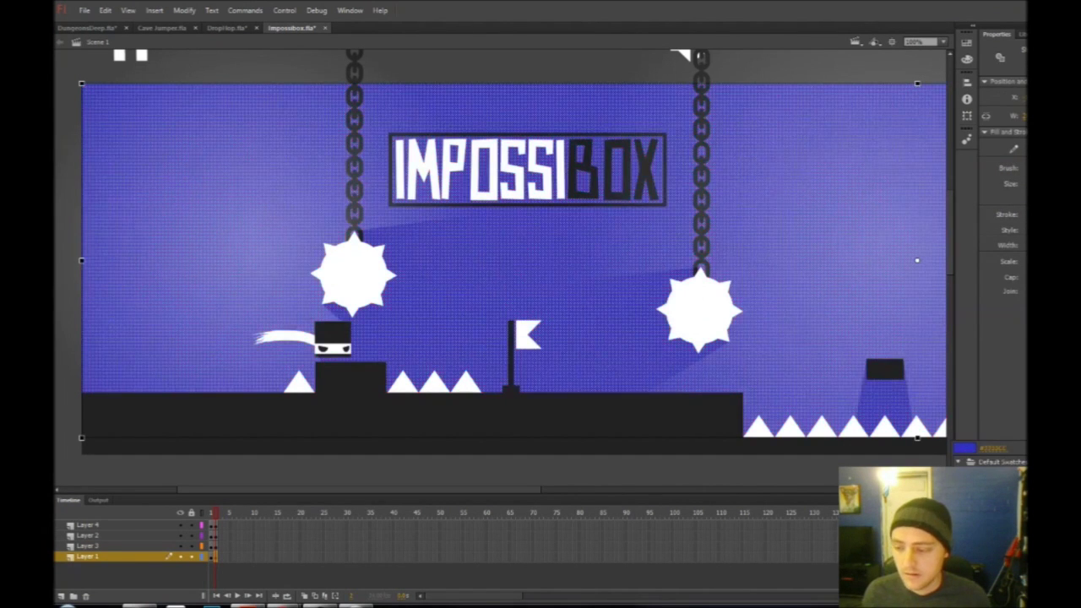
left_click(820, 480)
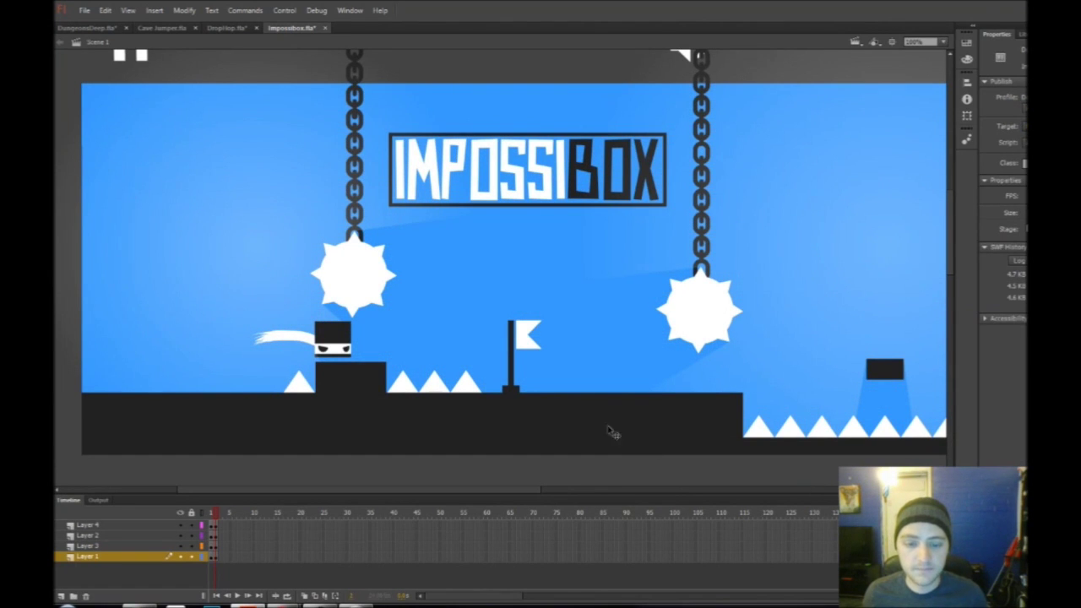
Try a bright green fill on the level background, and replace it with dark red
left_click(839, 373)
left_click(1055, 432)
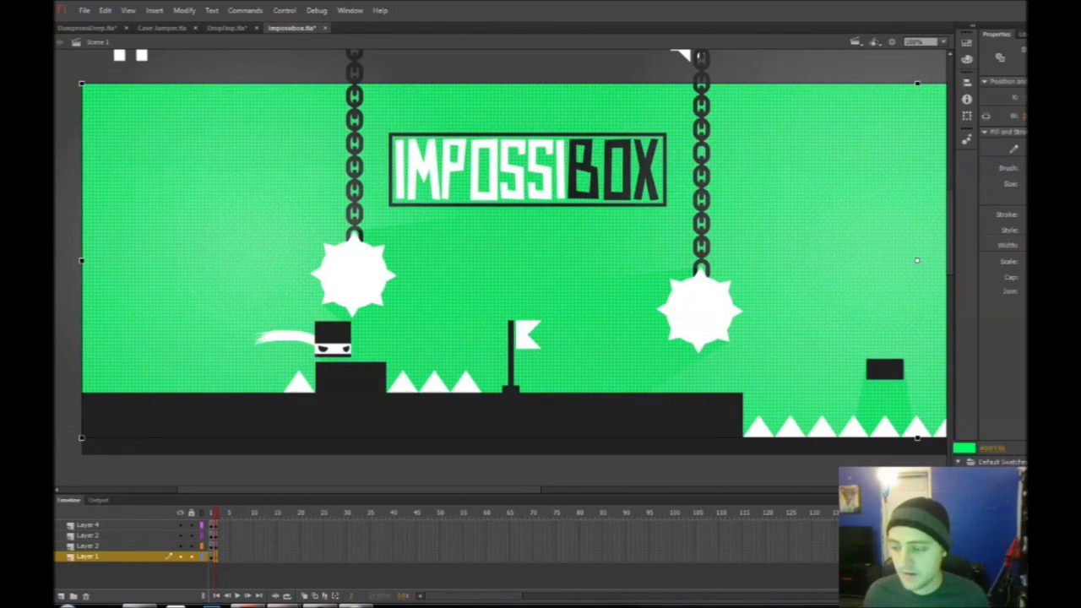
left_click(871, 475)
left_click(614, 365)
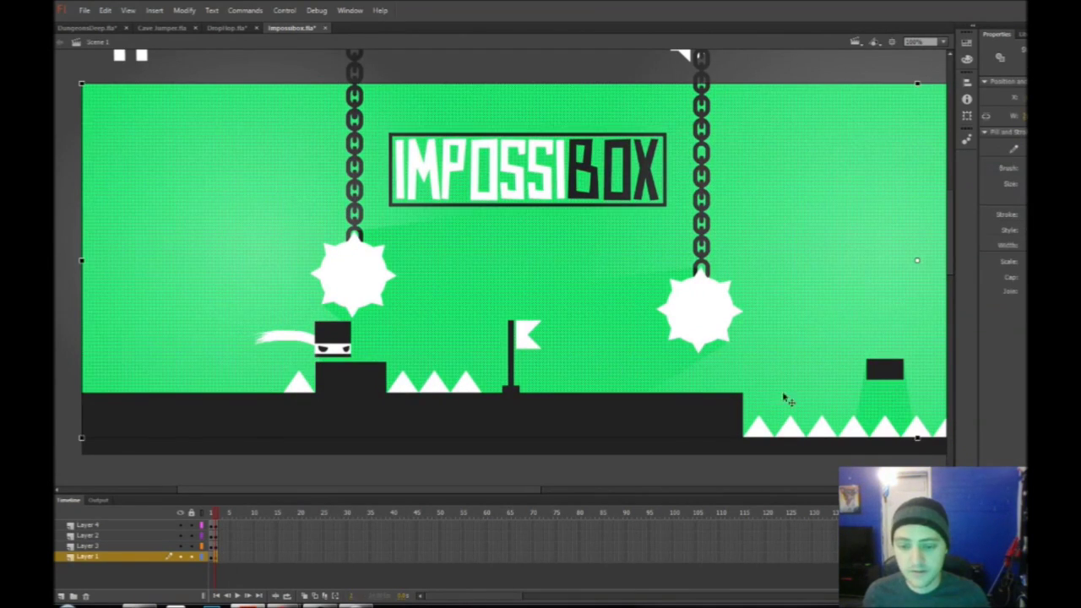
left_click(1055, 433)
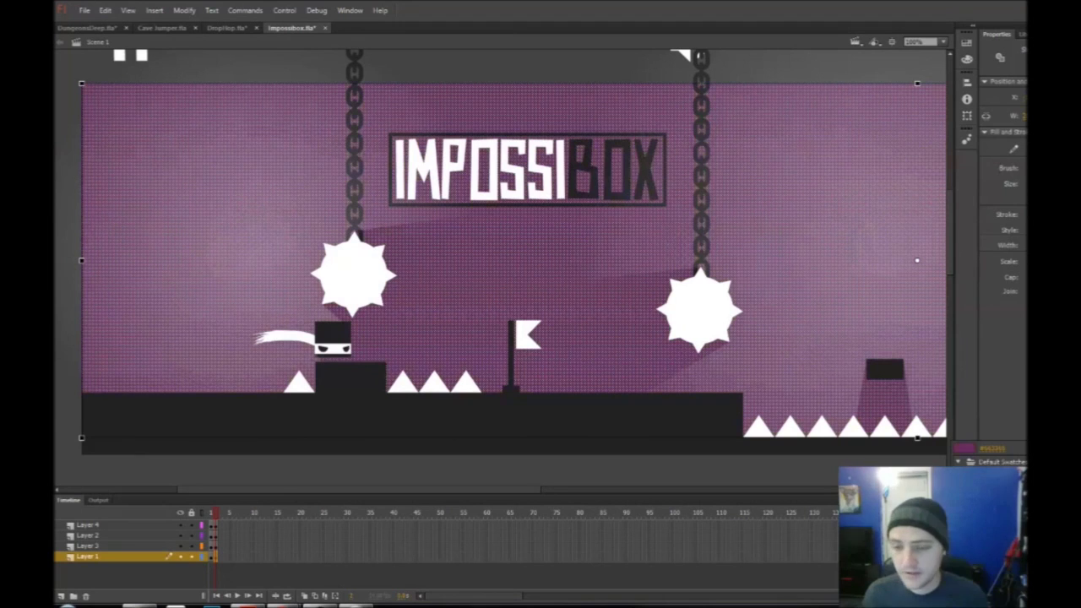
left_click(802, 478)
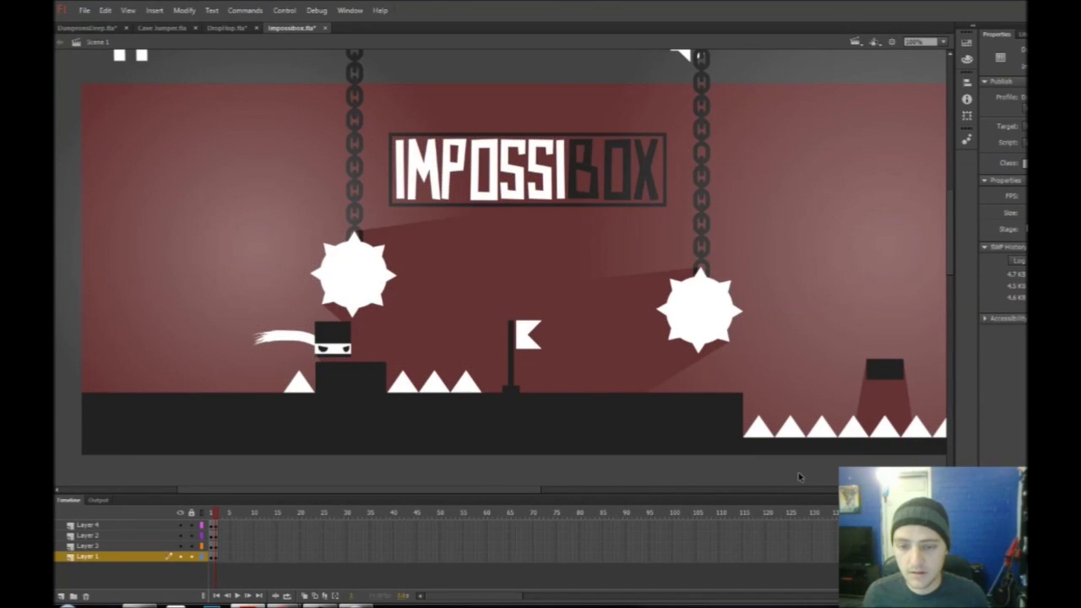
Try a neutral grey fill on the level background, and inspect the rest of the level
left_click(619, 362)
left_click(1056, 433)
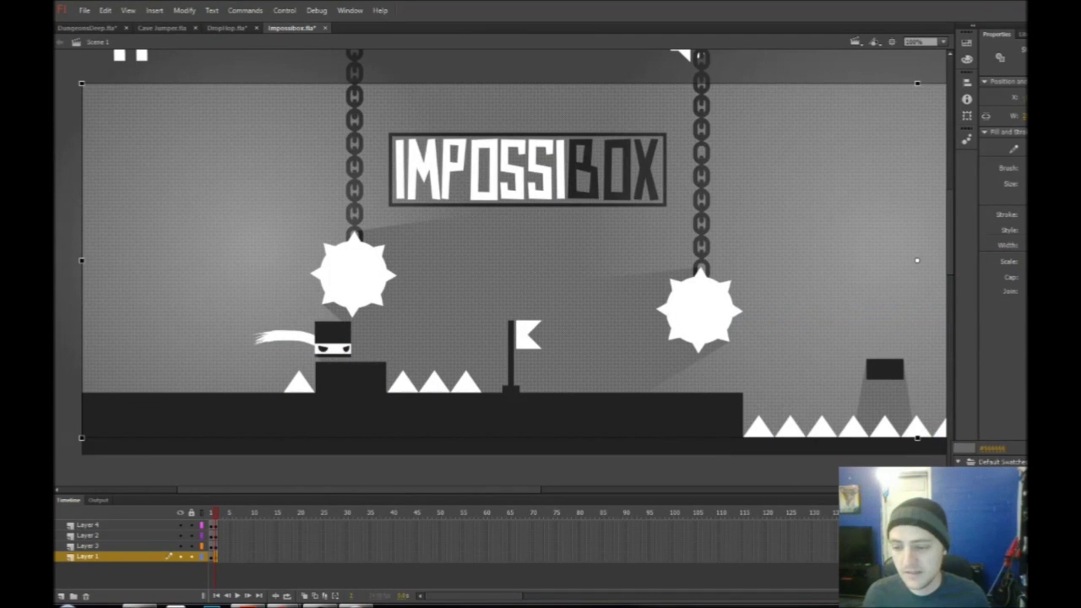
left_click(814, 477)
left_click_drag(585, 410, 101, 358)
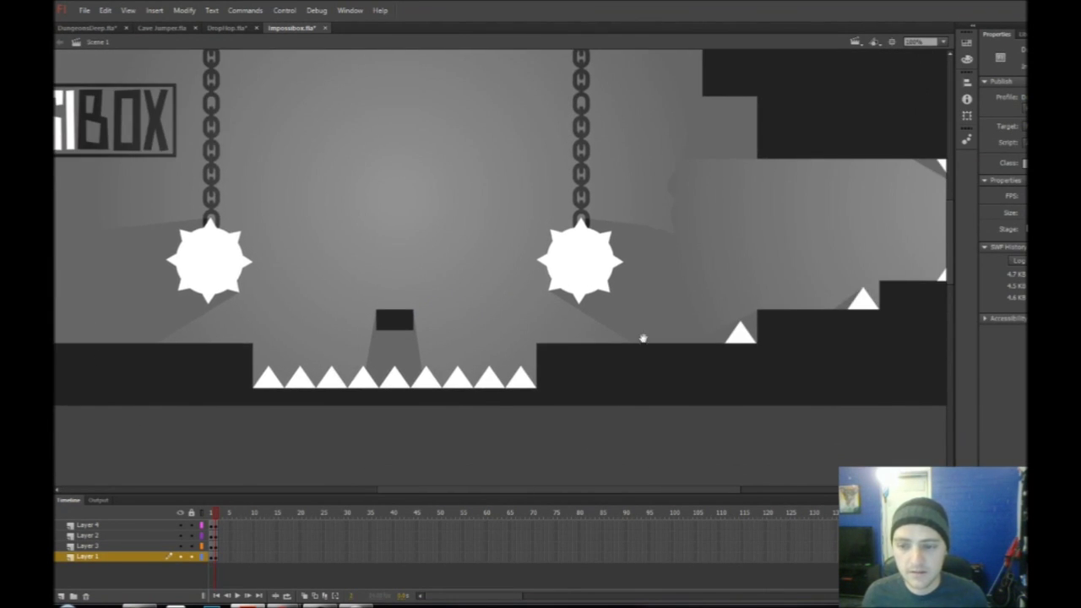
left_click_drag(643, 338, 383, 399)
Undo all the background colour changes back to the original pink, and return to the level's title area
key("ctrl+z")
key("ctrl+z")
key("ctrl+z")
key("ctrl+z")
key("ctrl+z")
key("ctrl+z")
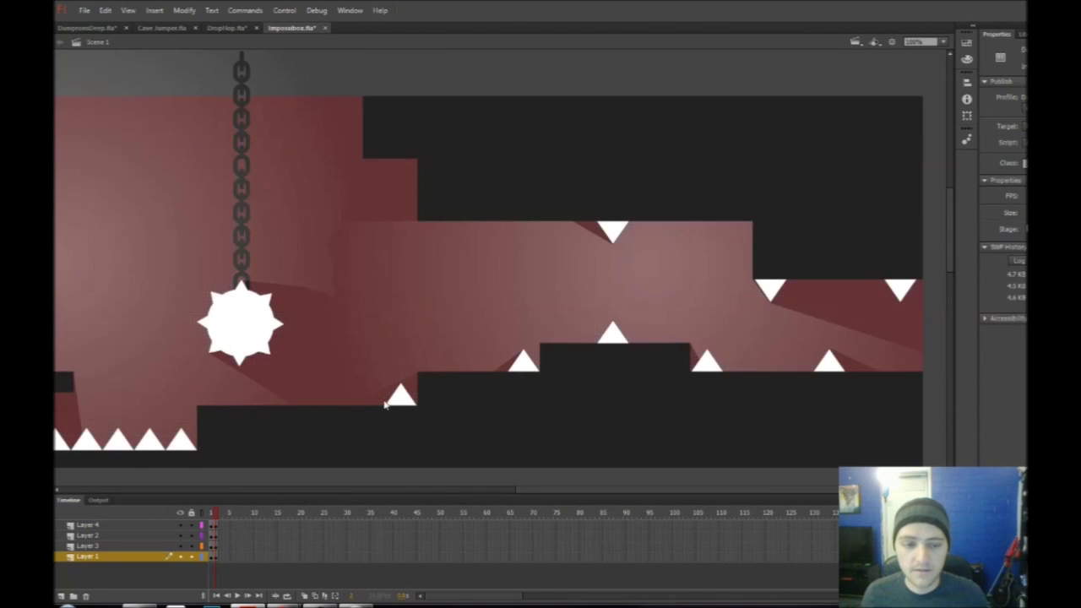
key("ctrl+z")
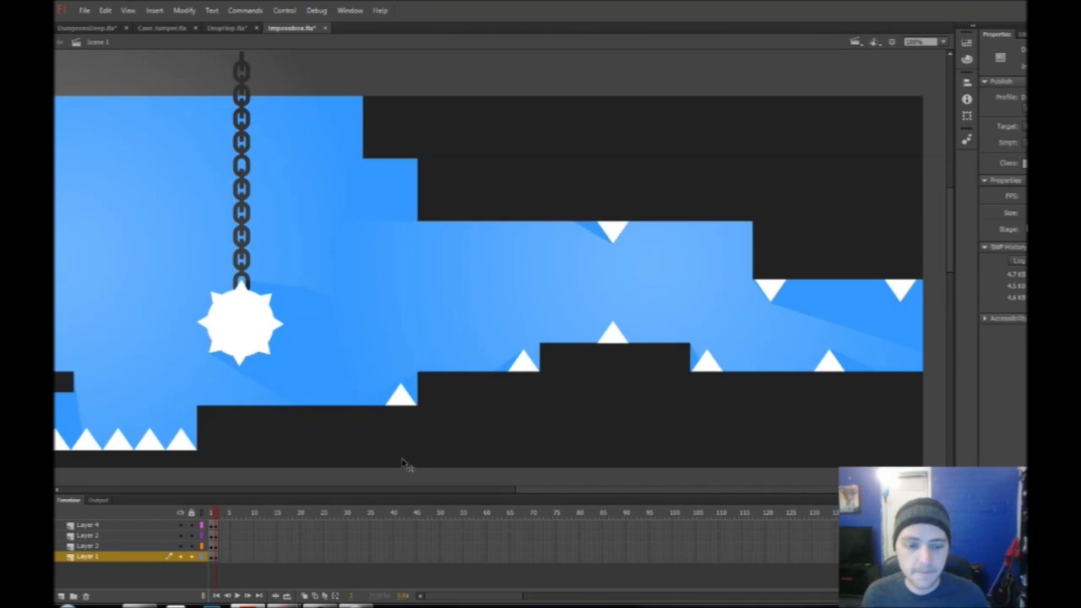
key("ctrl+z")
key("ctrl+z")
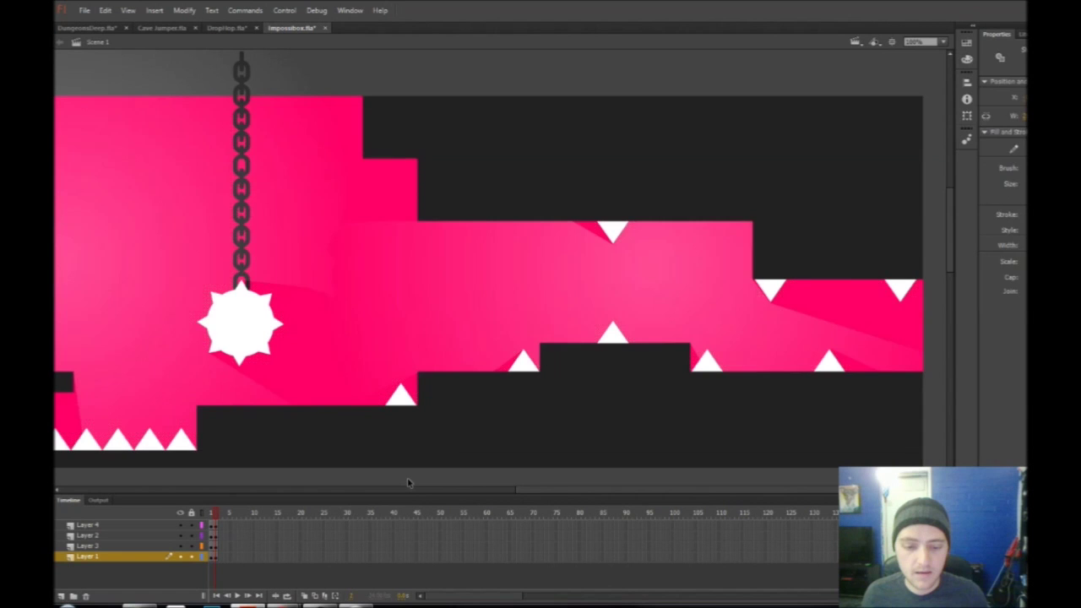
left_click_drag(589, 497, 265, 487)
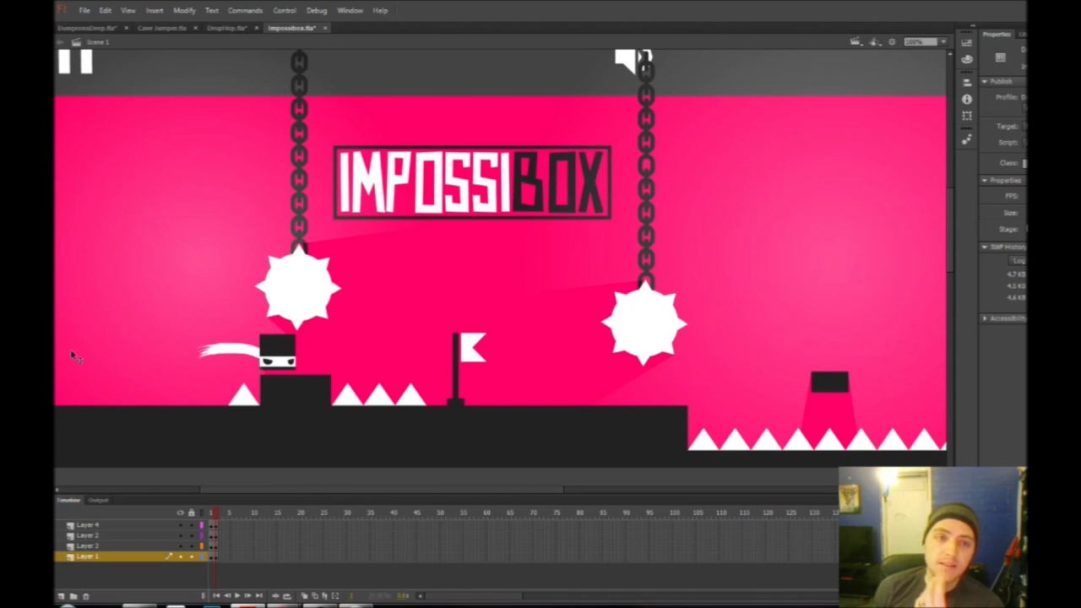
Look through the open DropHop, Cave Jumper and DungeonsDeep documents, and return to Impossibox
left_click(229, 27)
left_click(161, 28)
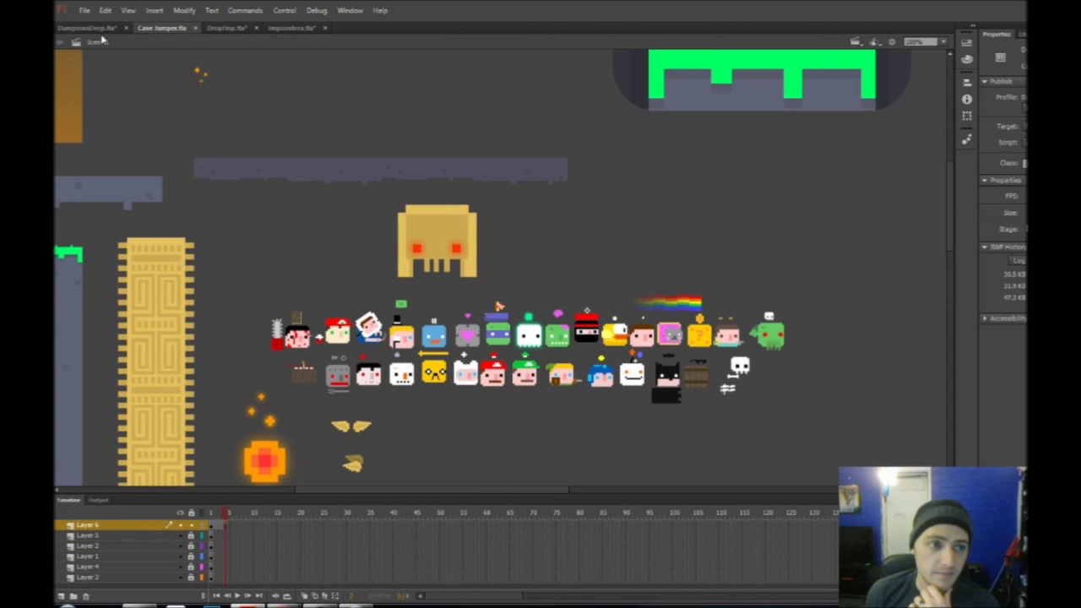
left_click(97, 28)
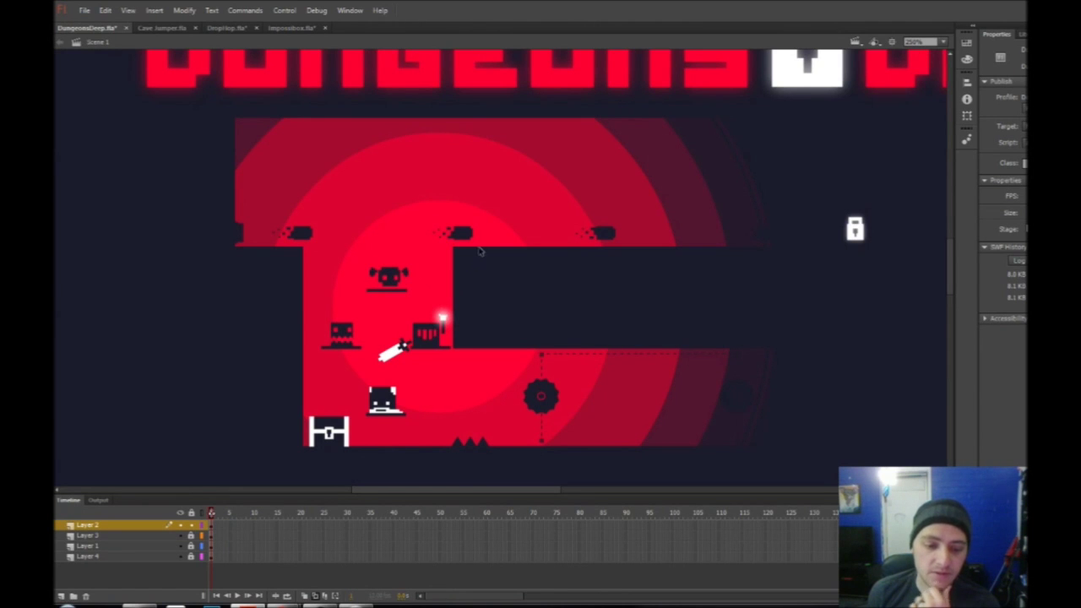
left_click(309, 29)
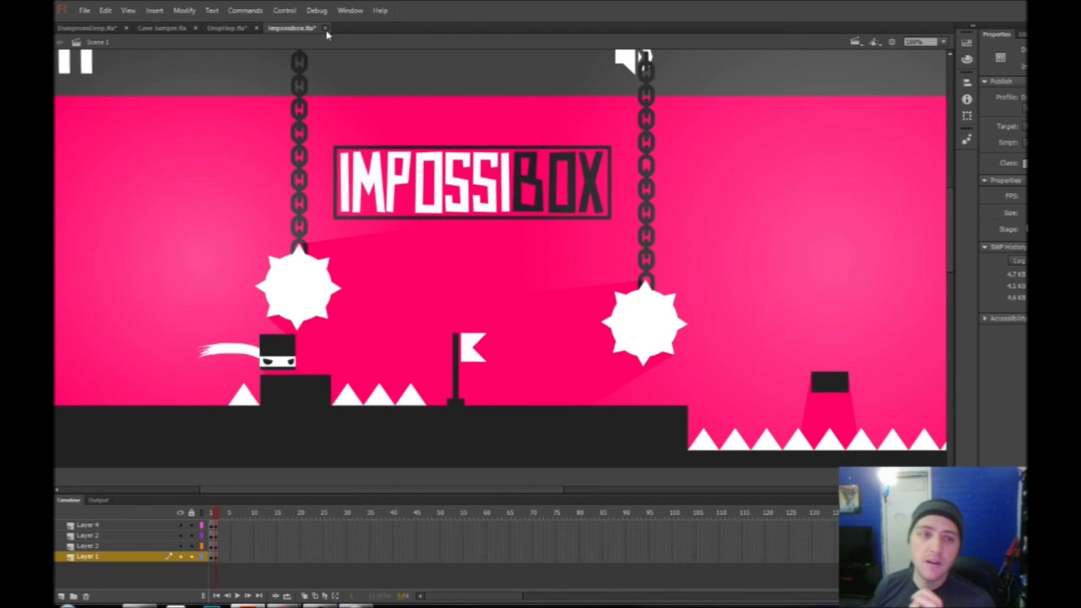
Close Impossibox.fla and DropHop.fla without saving their changes
left_click(324, 27)
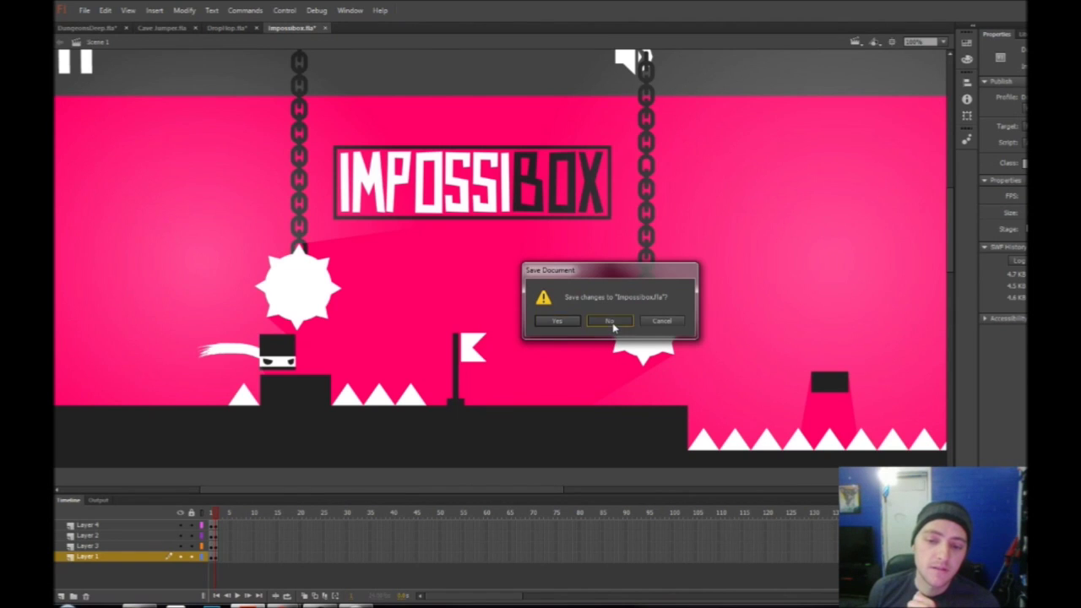
left_click(609, 322)
left_click(256, 28)
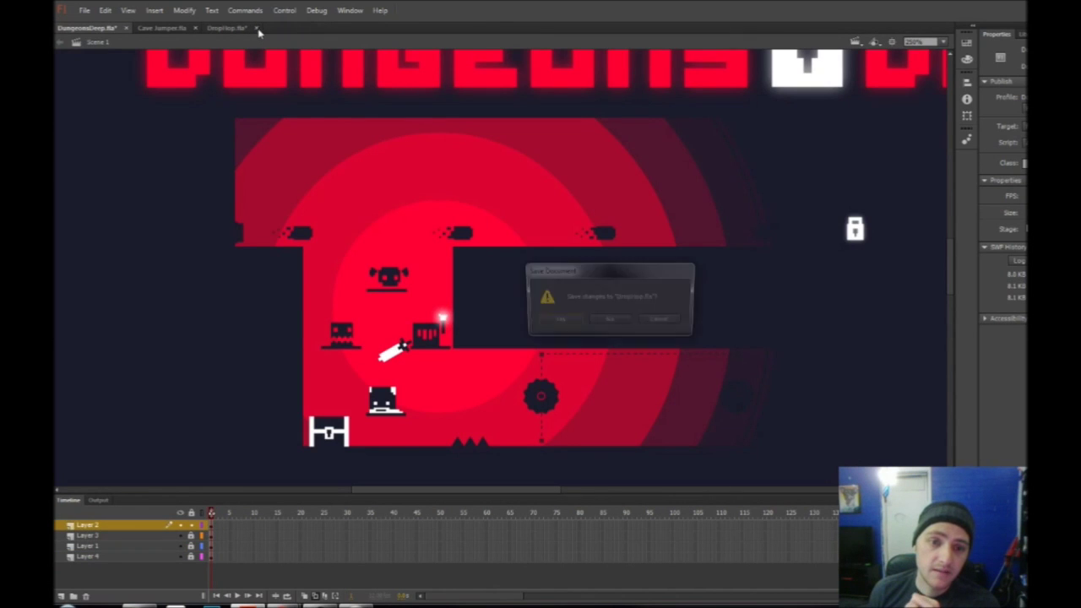
left_click(623, 323)
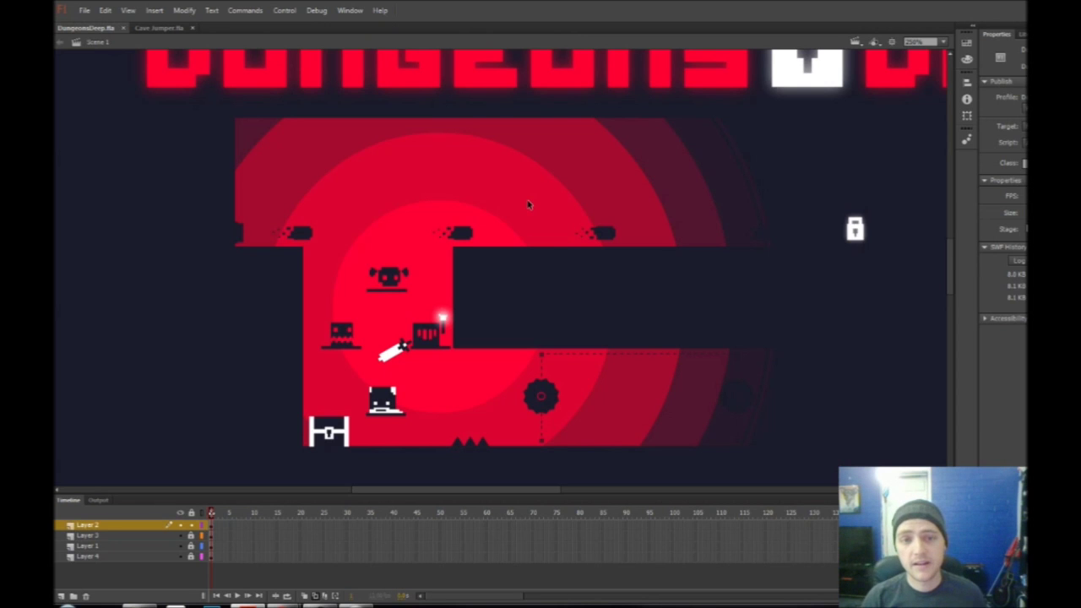
Zoom out to the full DungeonsDeep title and level, and preview the mockup as a movie
left_click_drag(542, 161, 488, 312)
key("ctrl+minus")
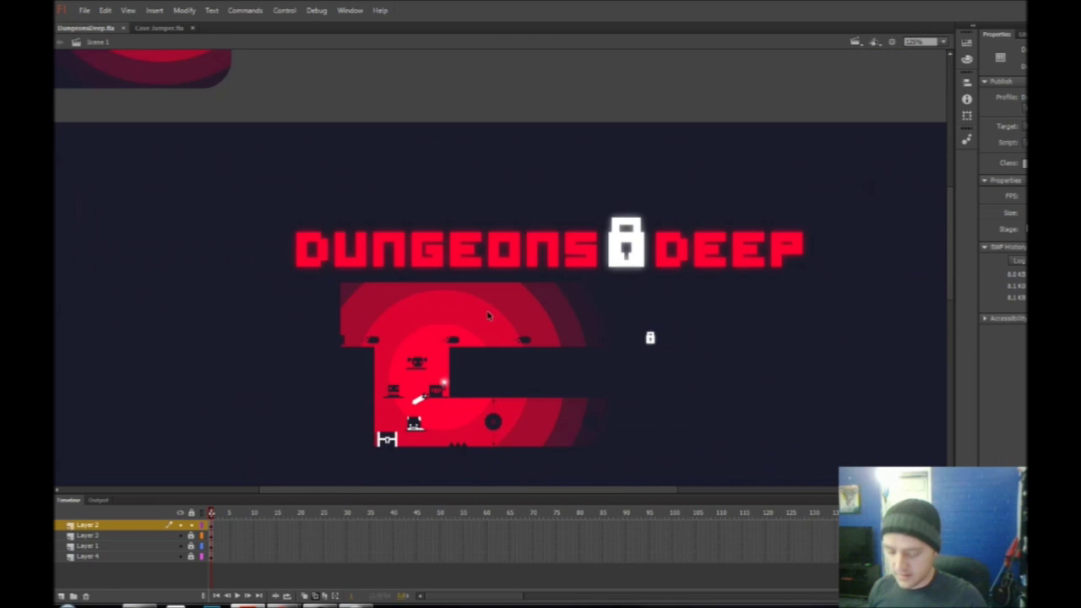
scroll(468, 336, "down", 4)
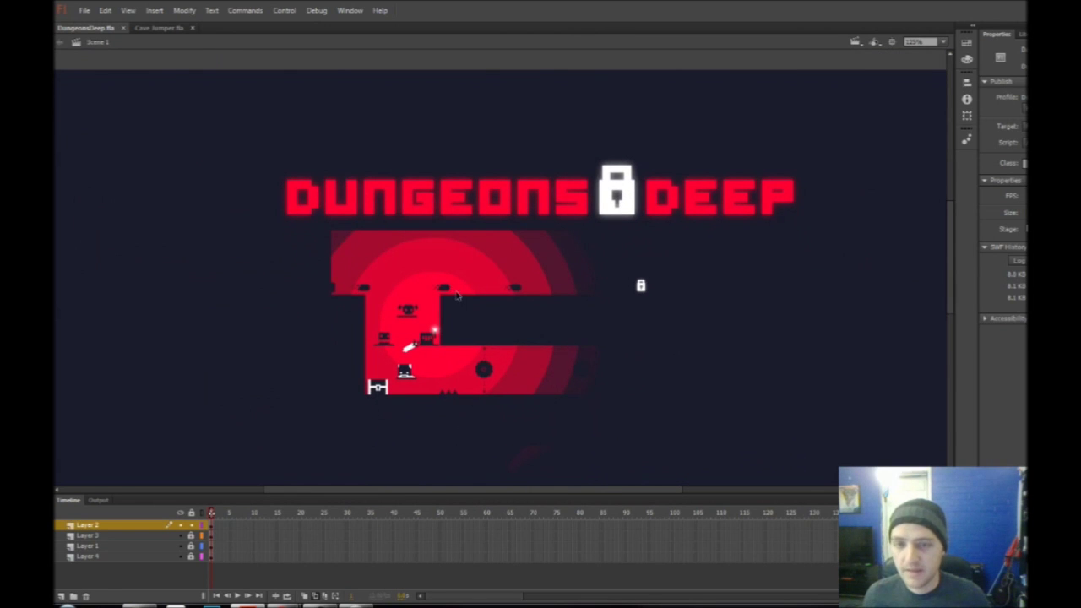
left_click_drag(475, 287, 475, 273)
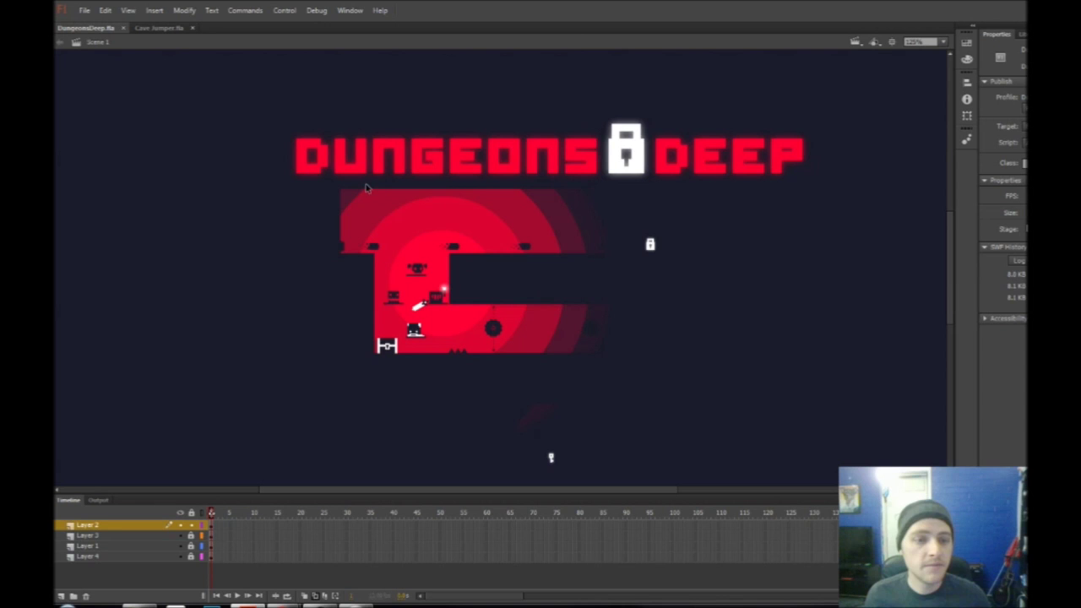
key("ctrl+Return")
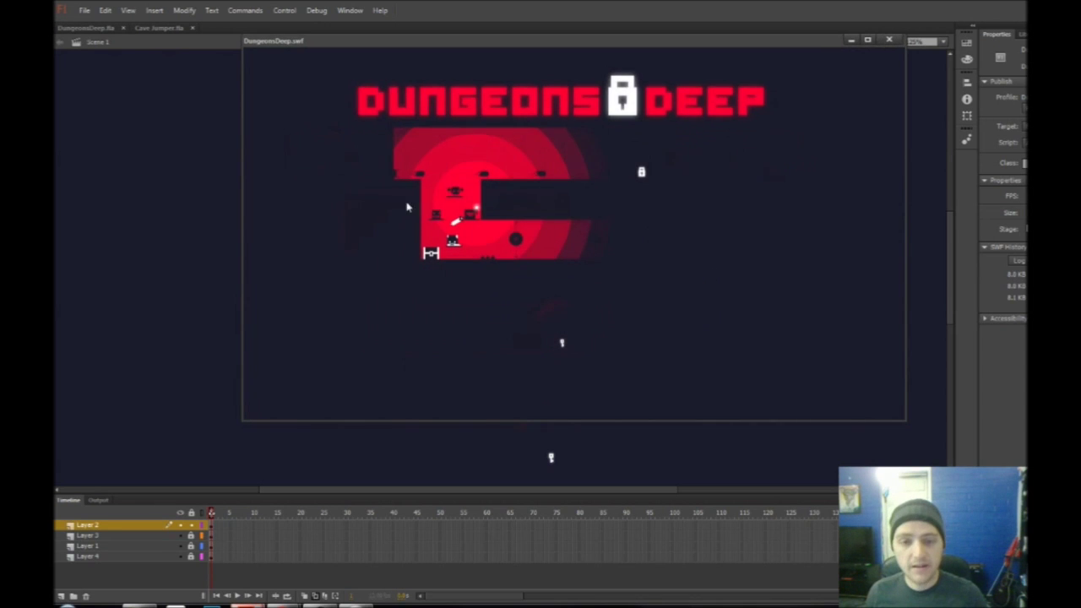
View the DungeonsDeep movie preview maximized, and close it to return to the document
double_click(865, 49)
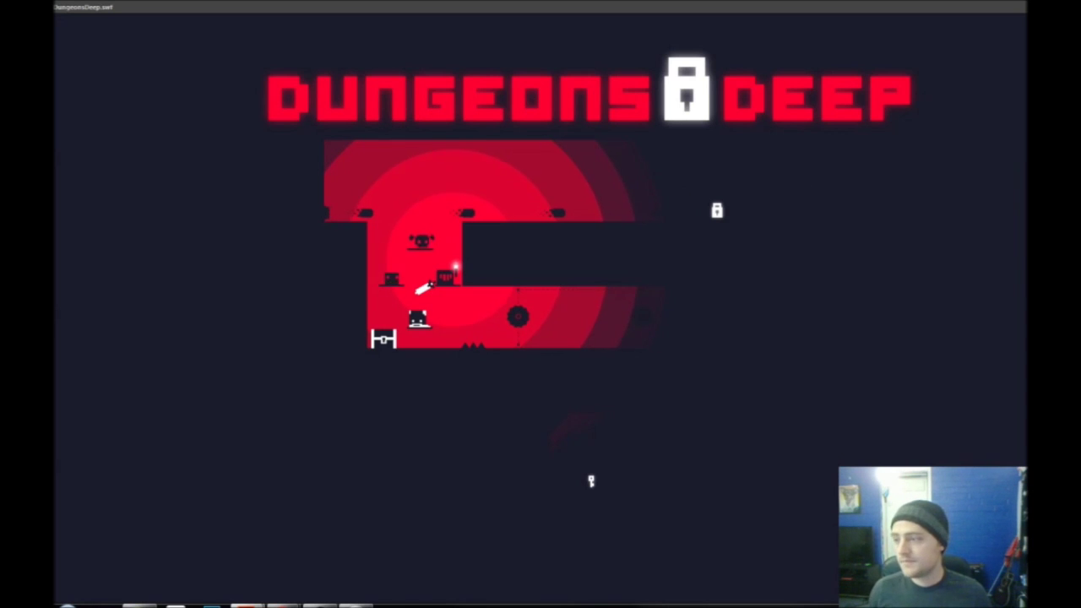
key("ctrl+w")
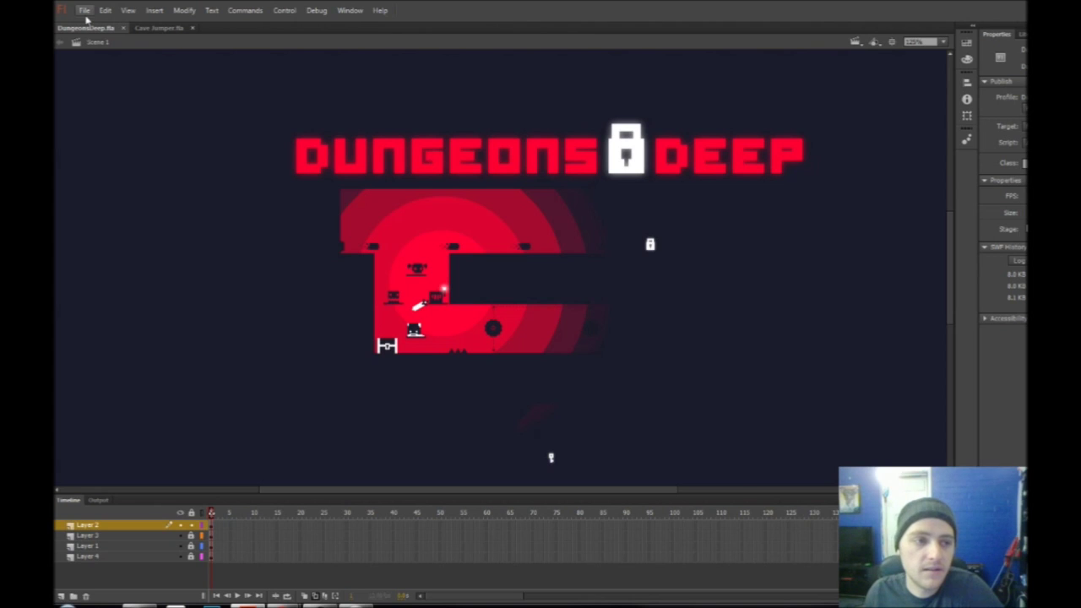
Open the recent document WeLoveYouToPieces.fla and show its stage at 50% zoom
left_click(85, 11)
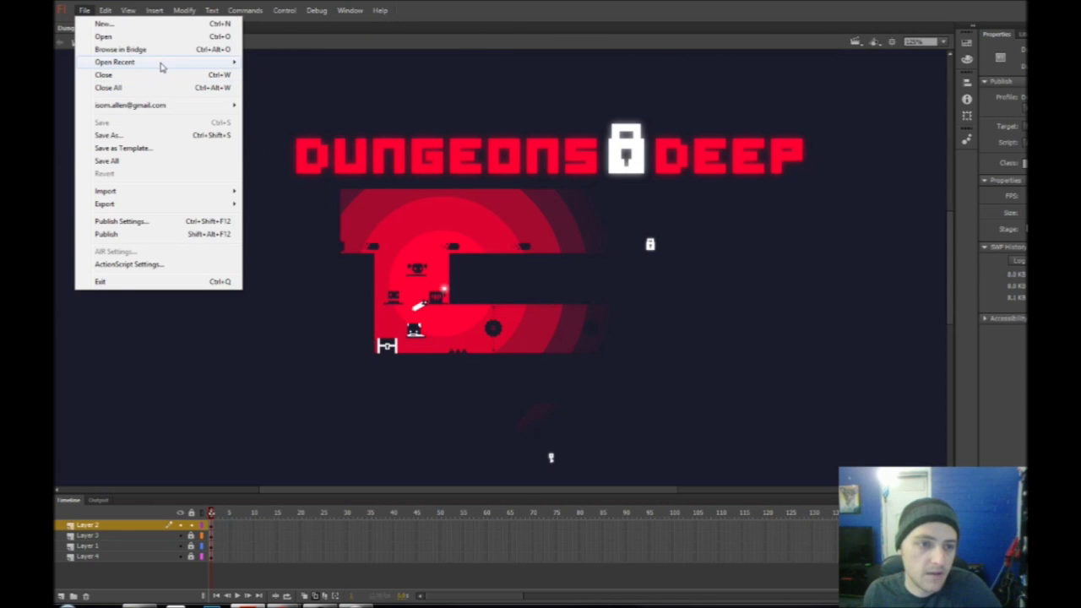
mouse_move(160, 64)
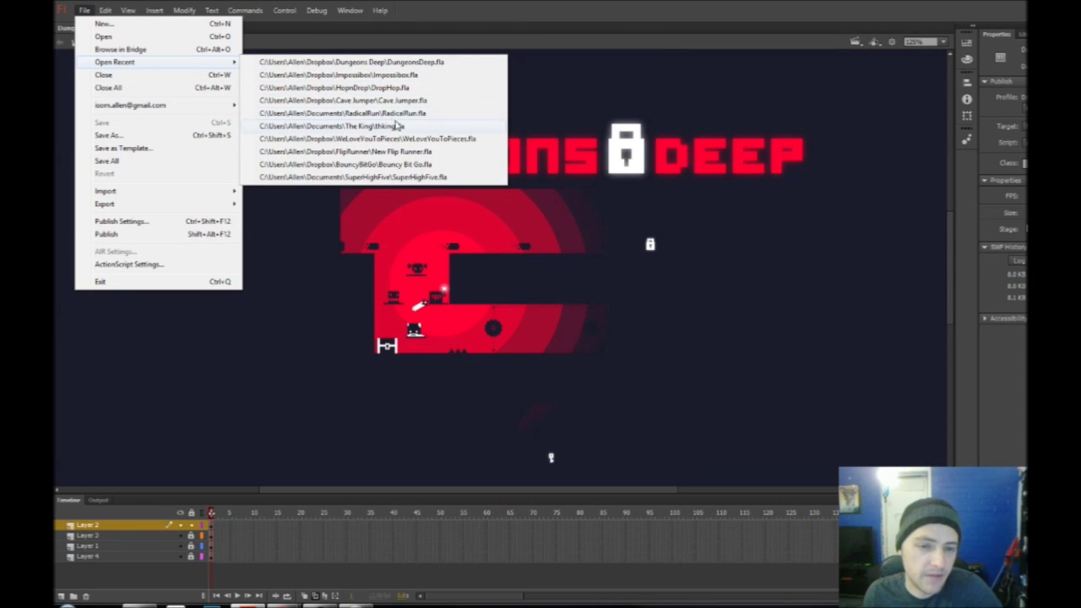
left_click(410, 140)
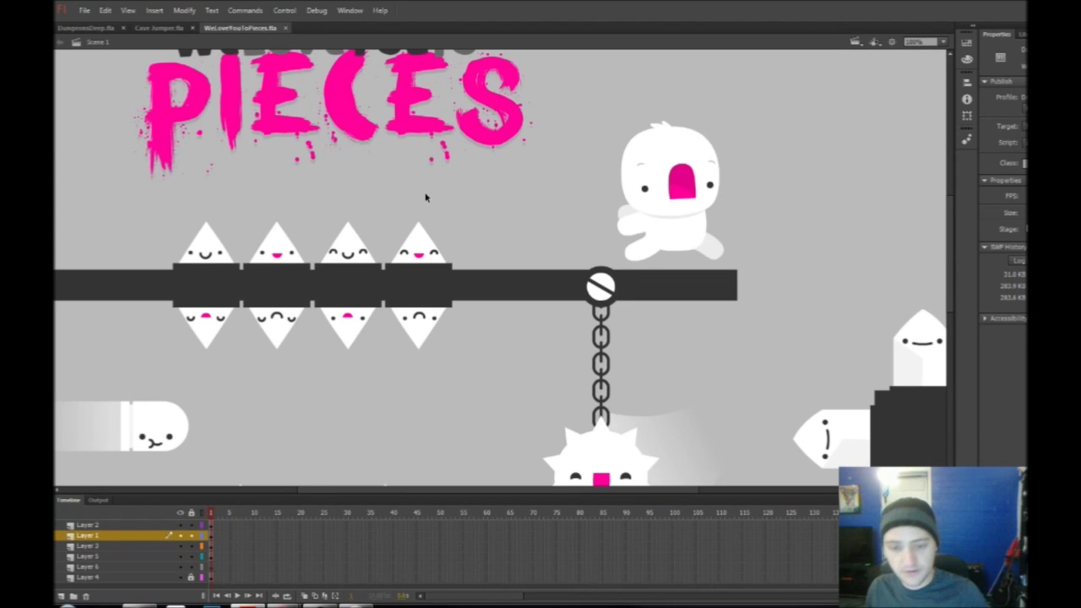
key("ctrl+2")
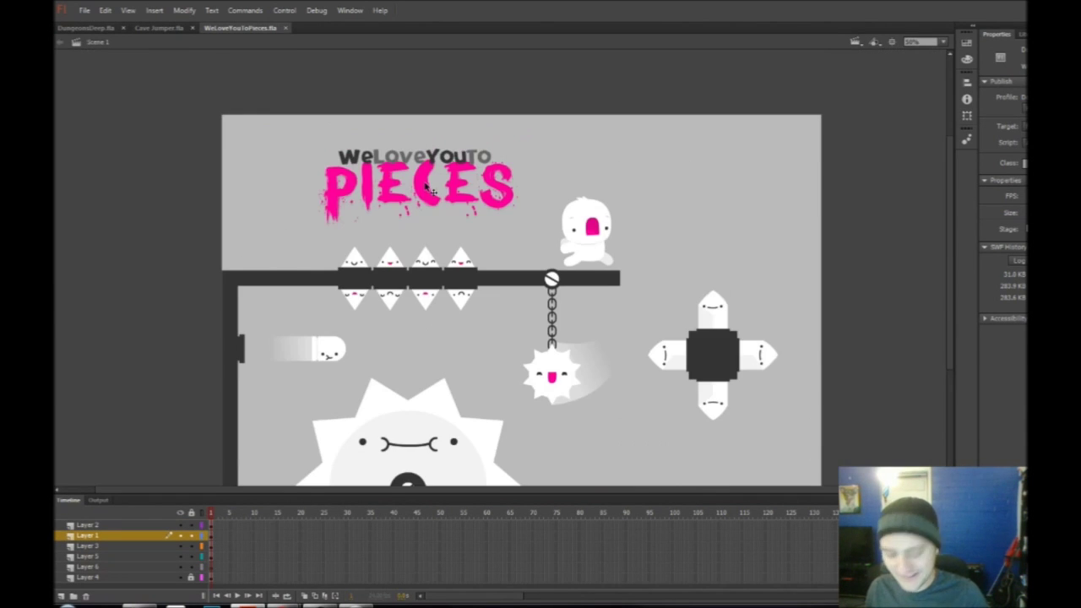
Preview the WeLoveYouToPieces mockup as a movie, close the preview, and bring the full stage artwork into view
key("ctrl+Return")
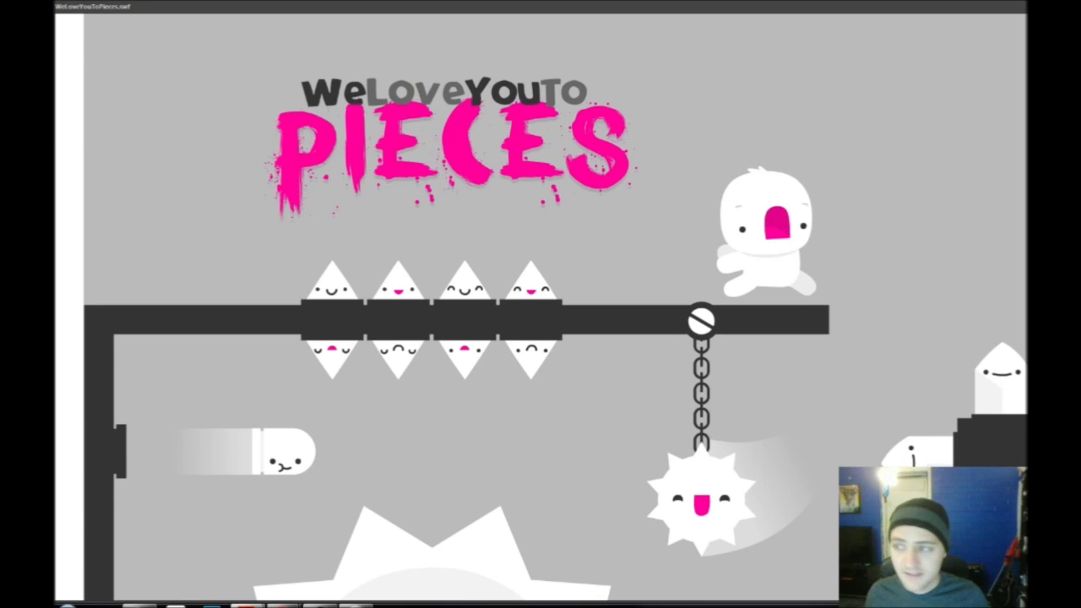
key("ctrl+w")
left_click_drag(389, 402, 426, 355)
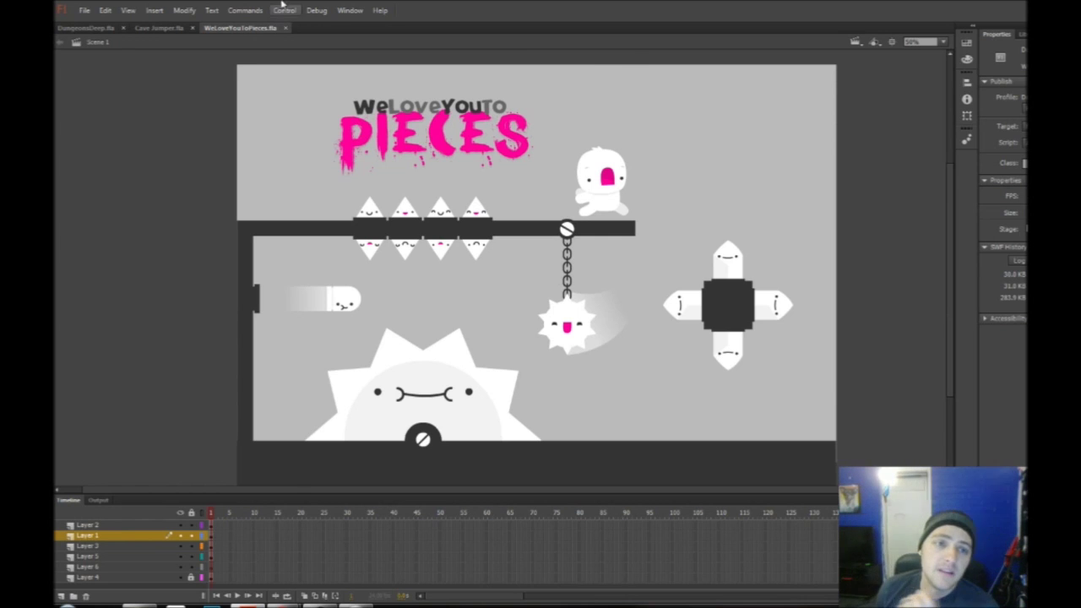
Switch between the open Cave Jumper and DungeonsDeep documents, ending on Cave Jumper's character sprites
left_click(157, 28)
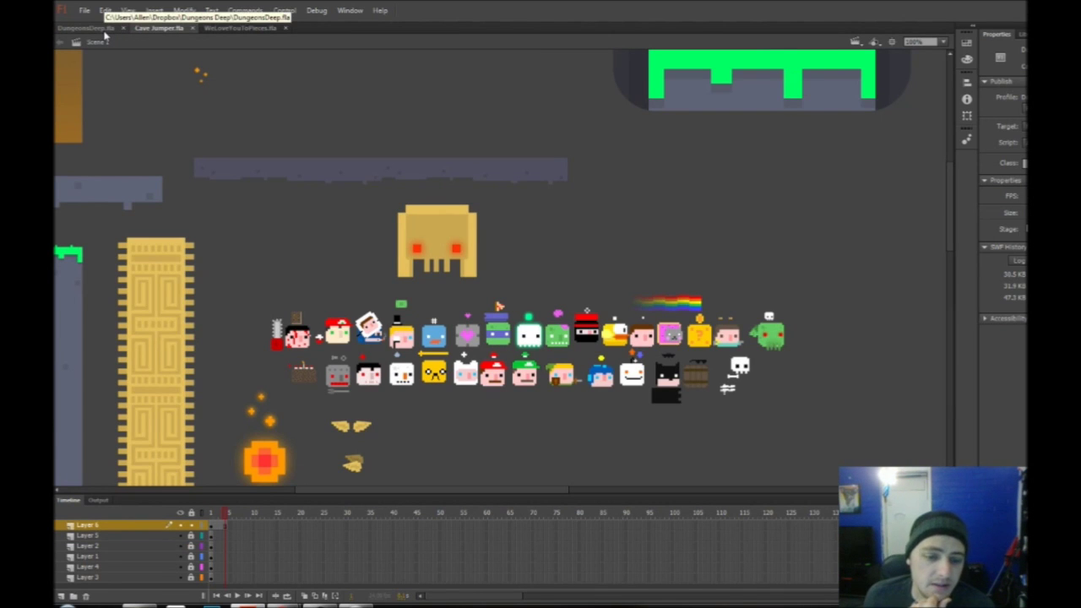
left_click(103, 31)
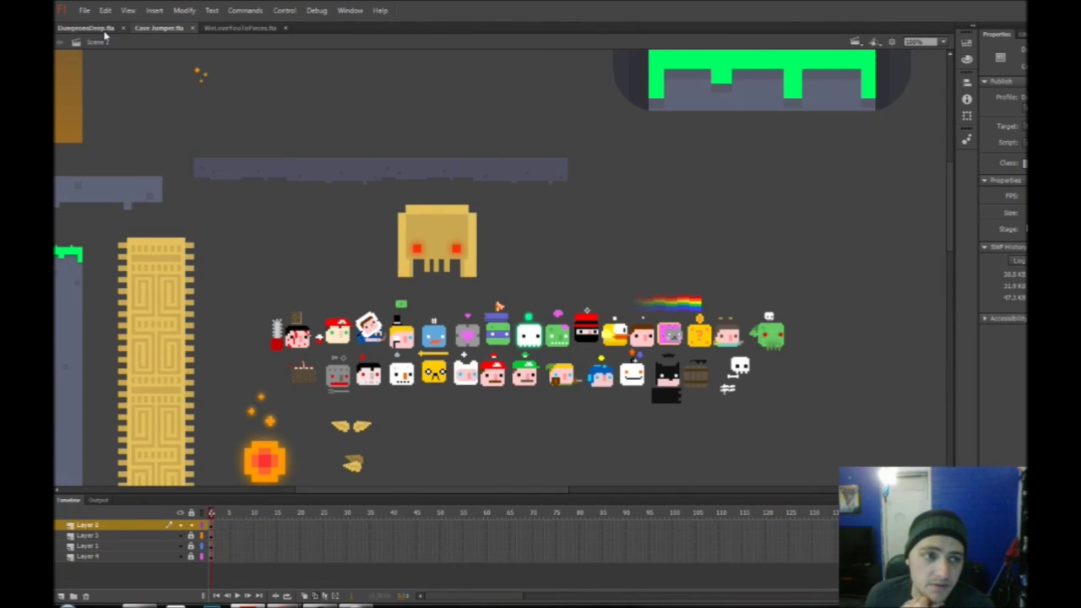
left_click(156, 28)
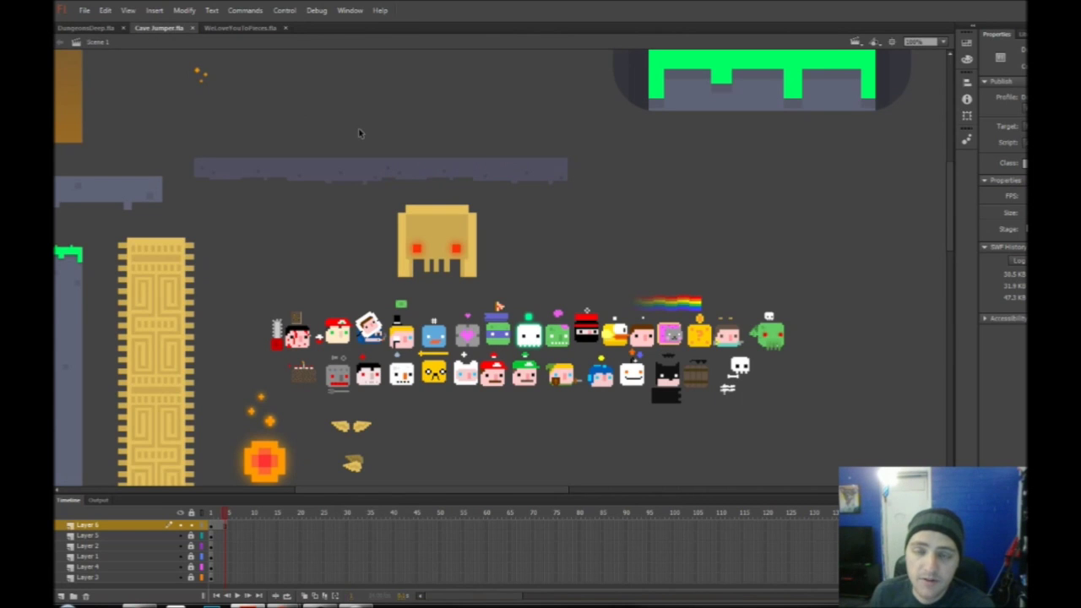